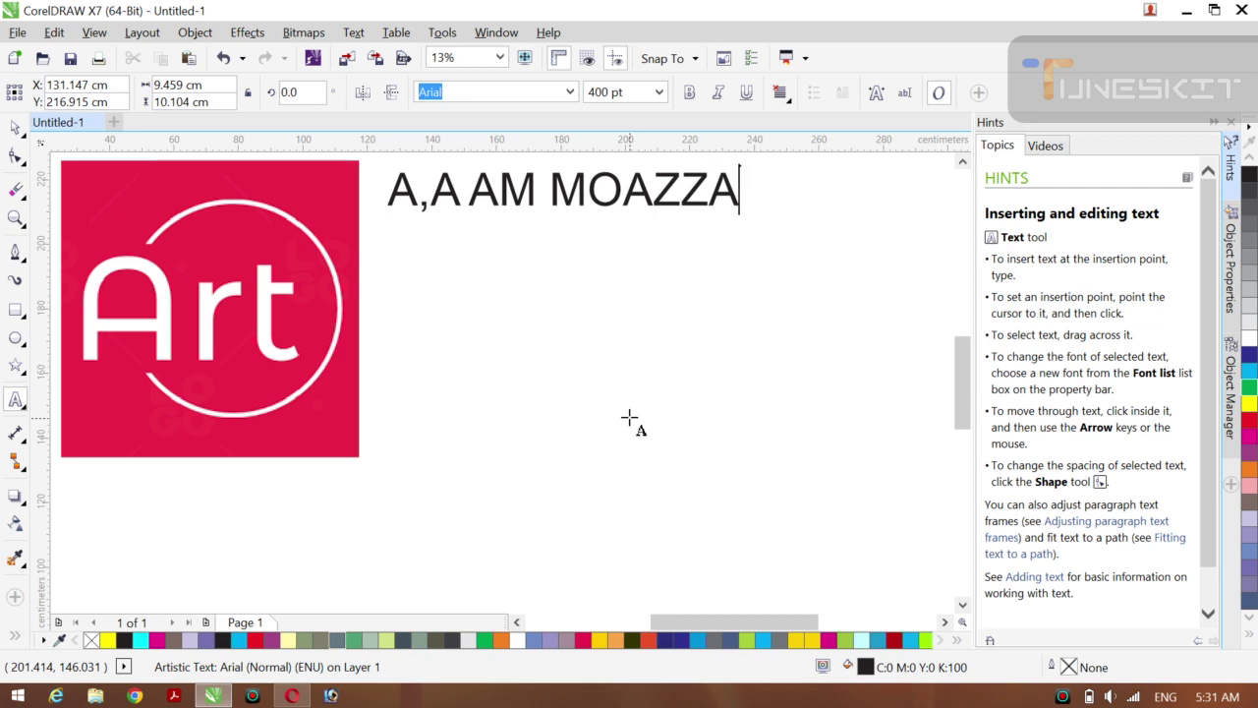
Step: Continue the artistic text beside the logo image with the lines "AP DAKH THY HN MY" and "CHNL COREL DRW"
key("Return")
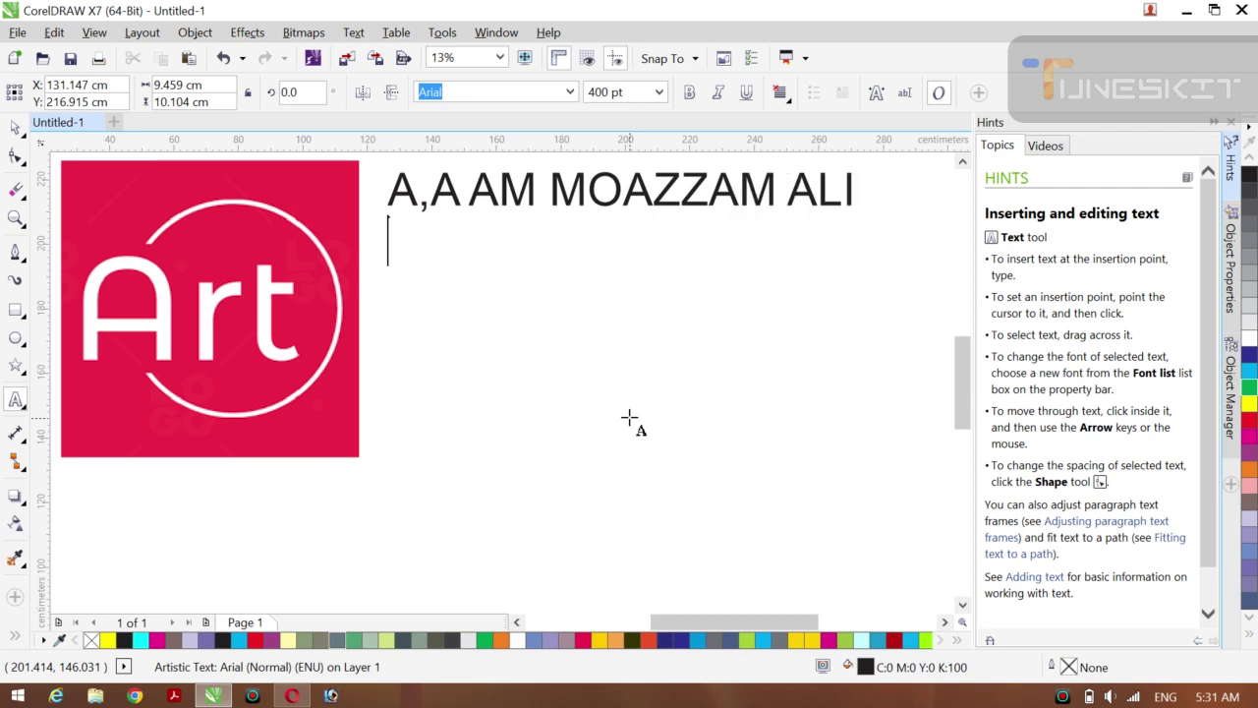
type("AP DAK")
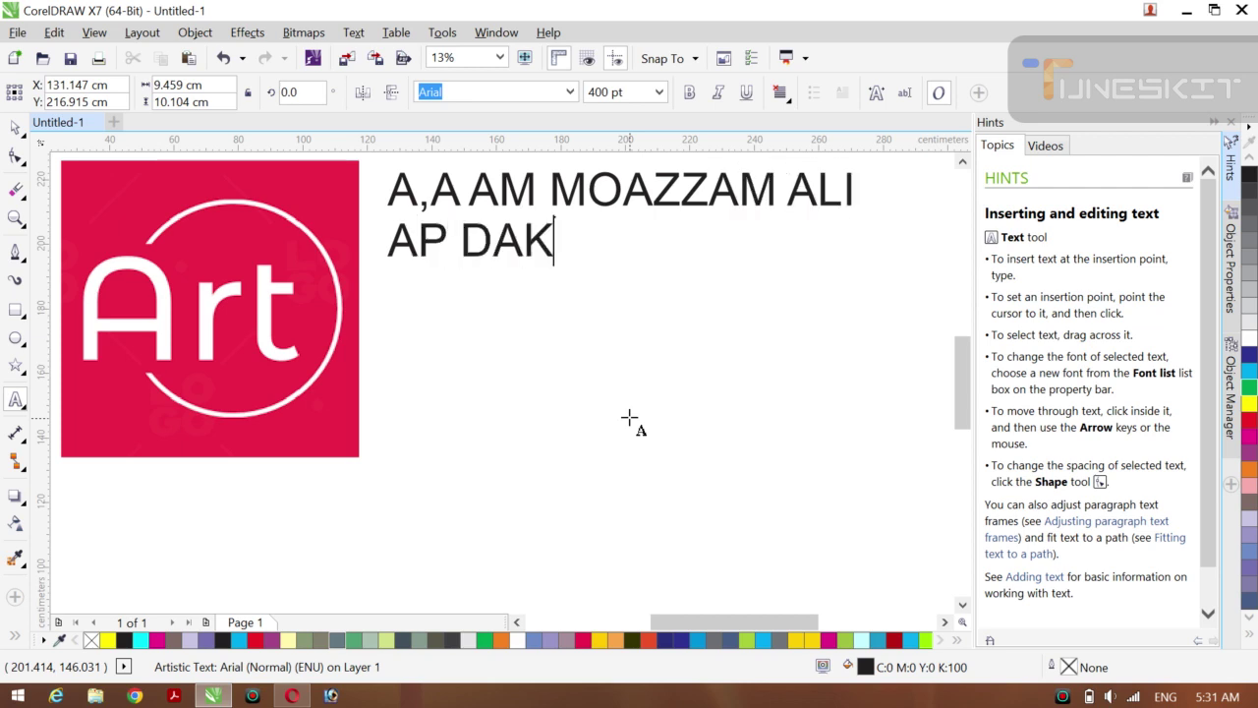
type("H THY ")
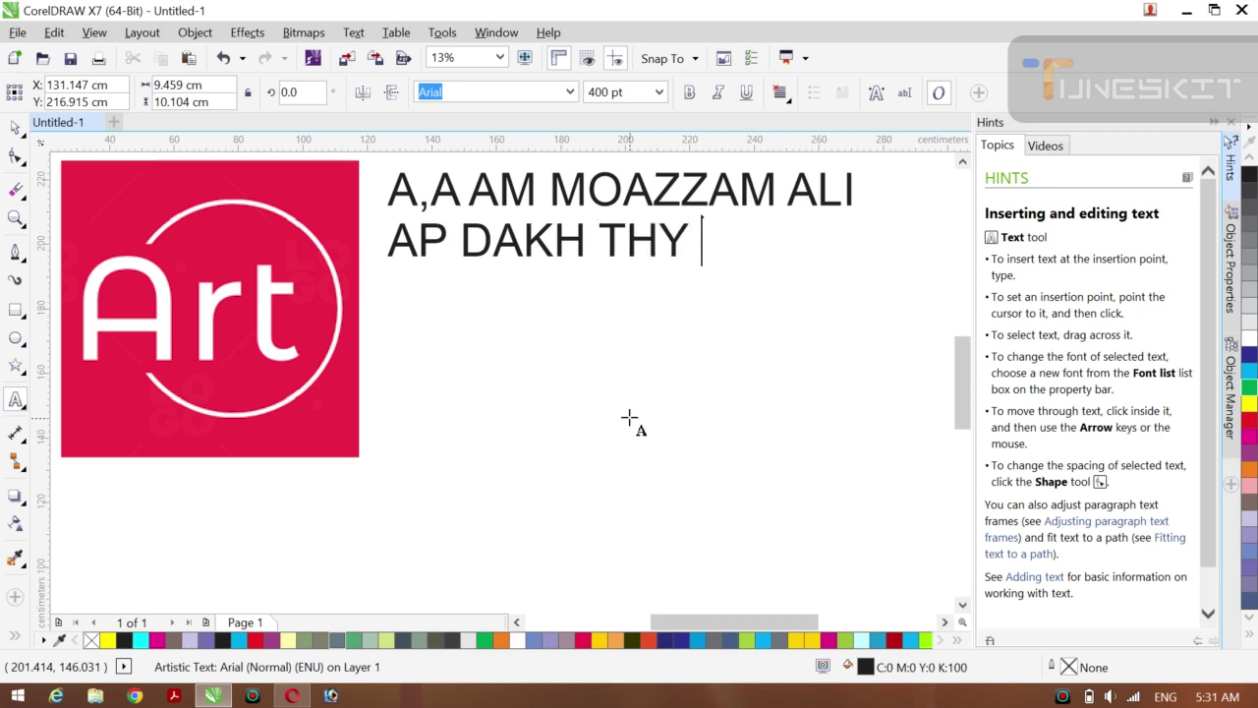
type("HN MY")
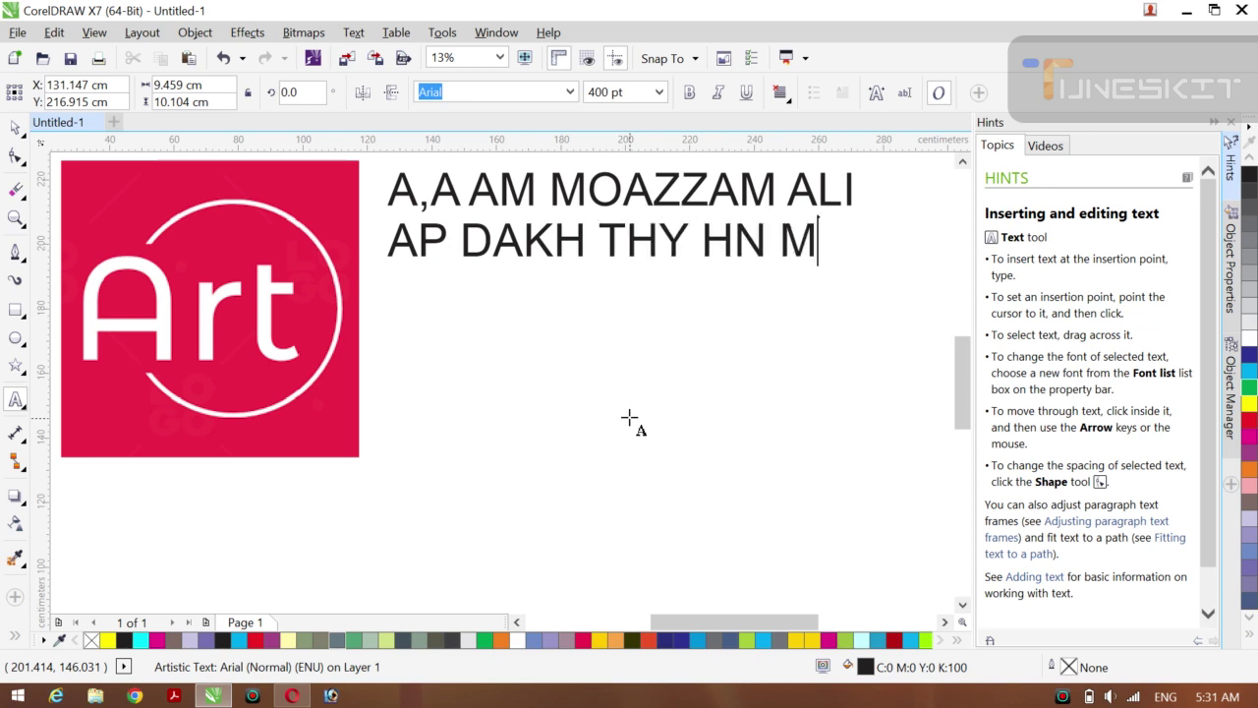
key("Return")
type("CHN")
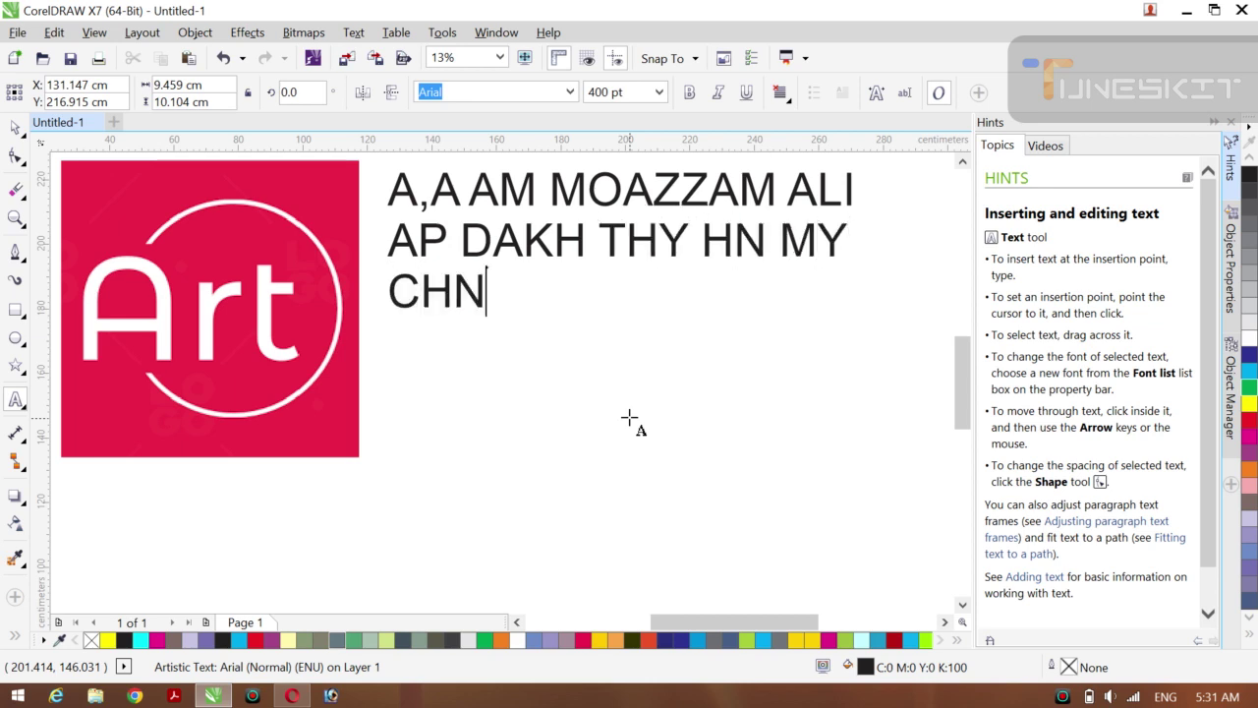
type("L COREL DRW")
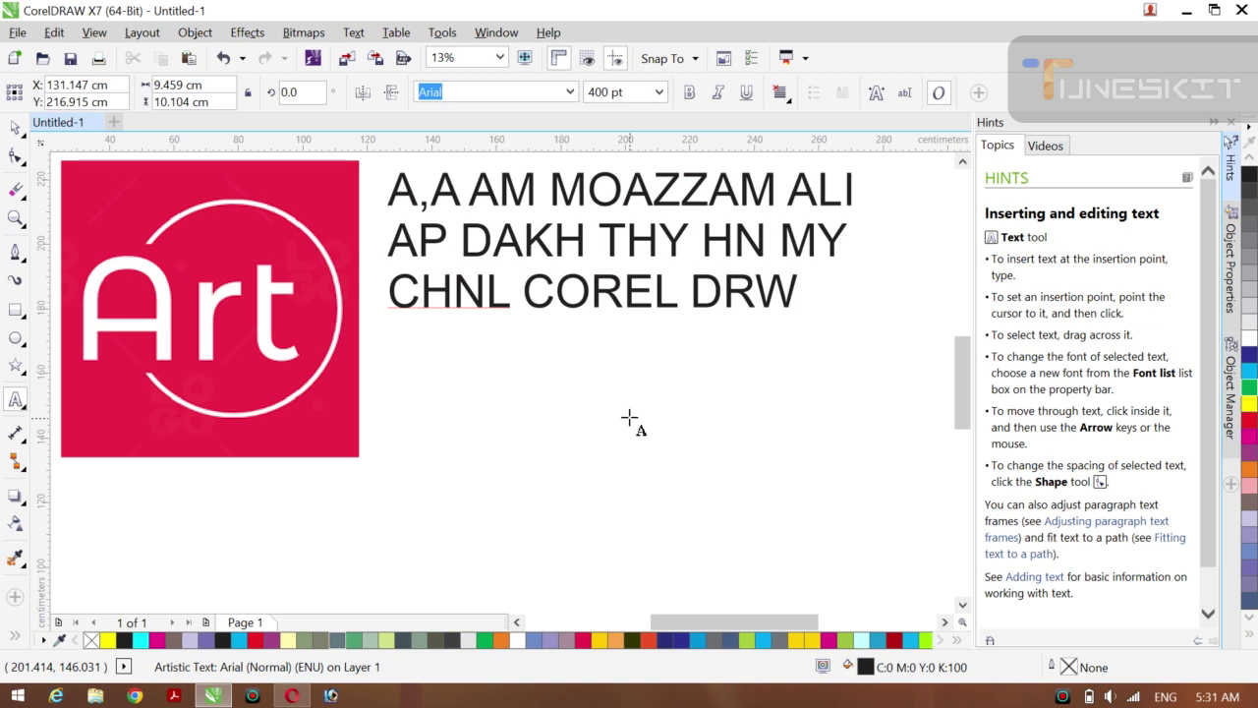
Step: Add the lines "AJ HM BNYIN GA THIS" and "LOGO" to the artistic text
key("Return")
type("AJ ")
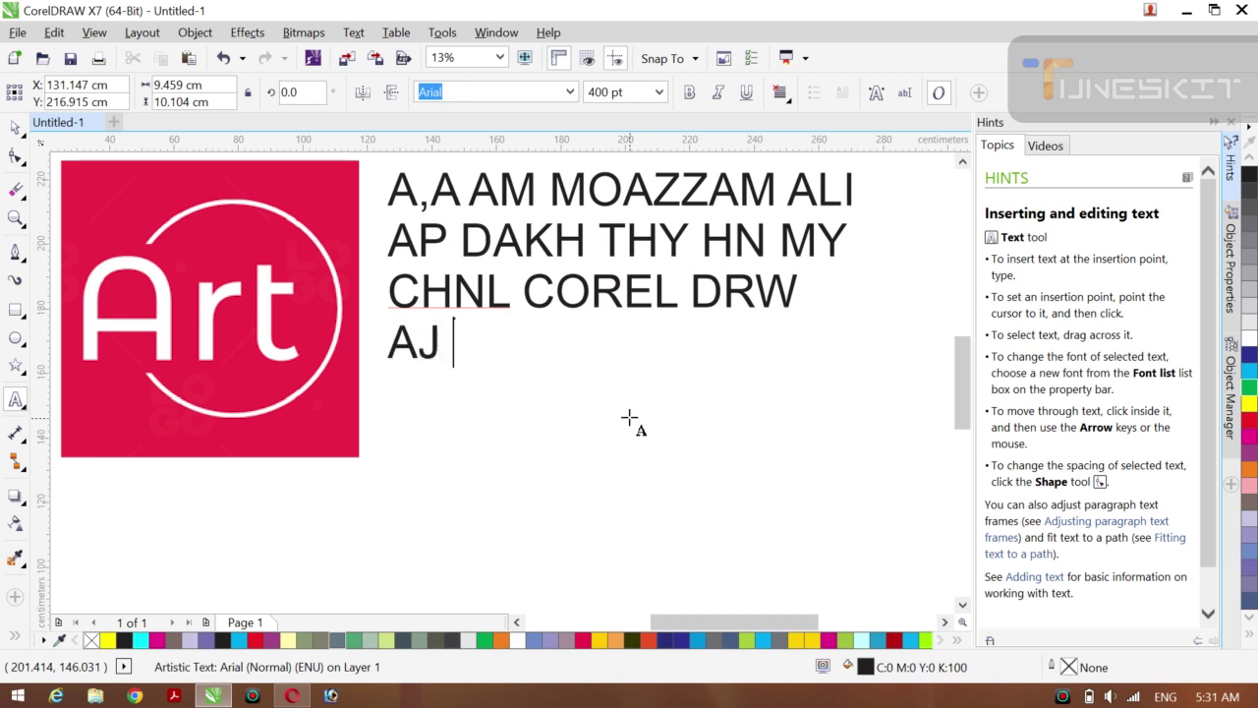
type("HM ")
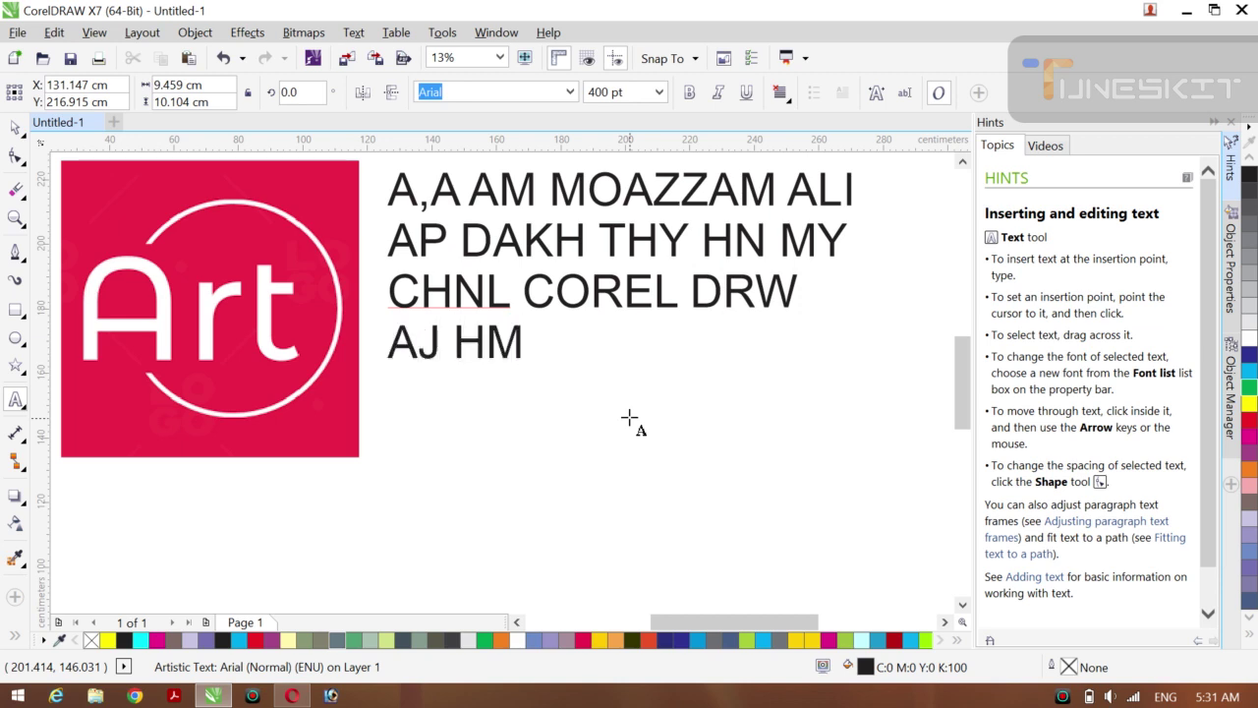
type("BNYI")
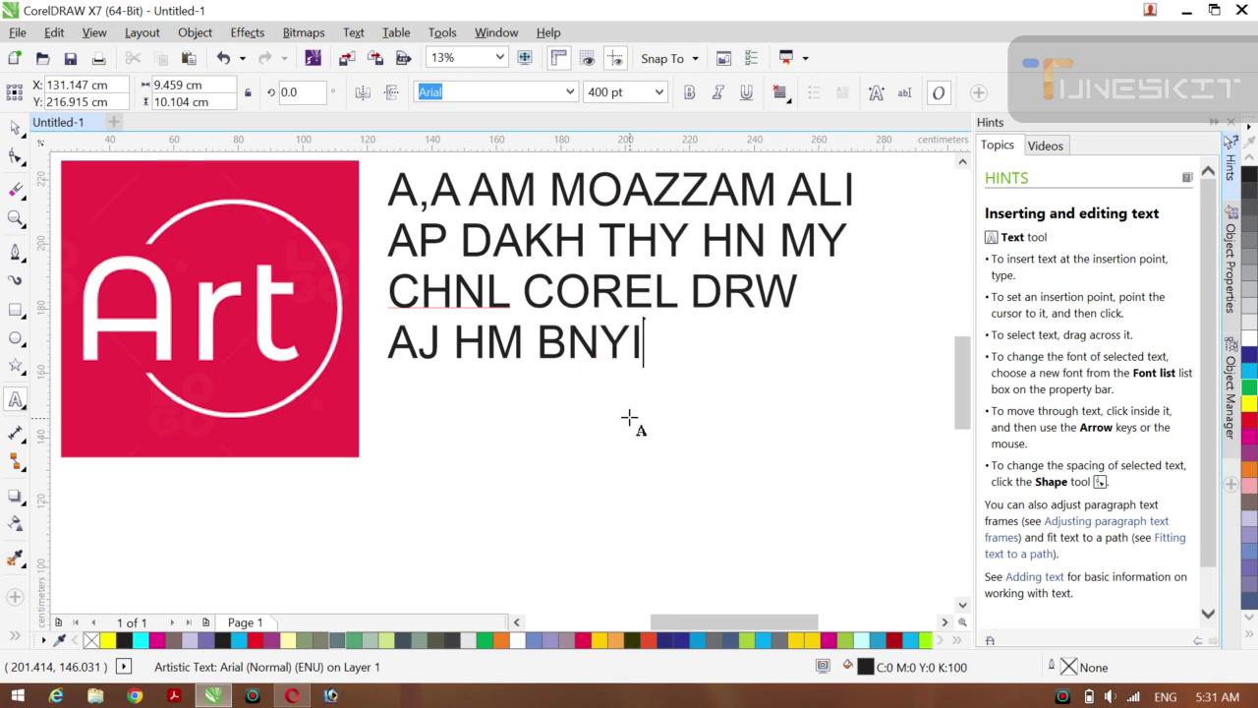
type("N GA")
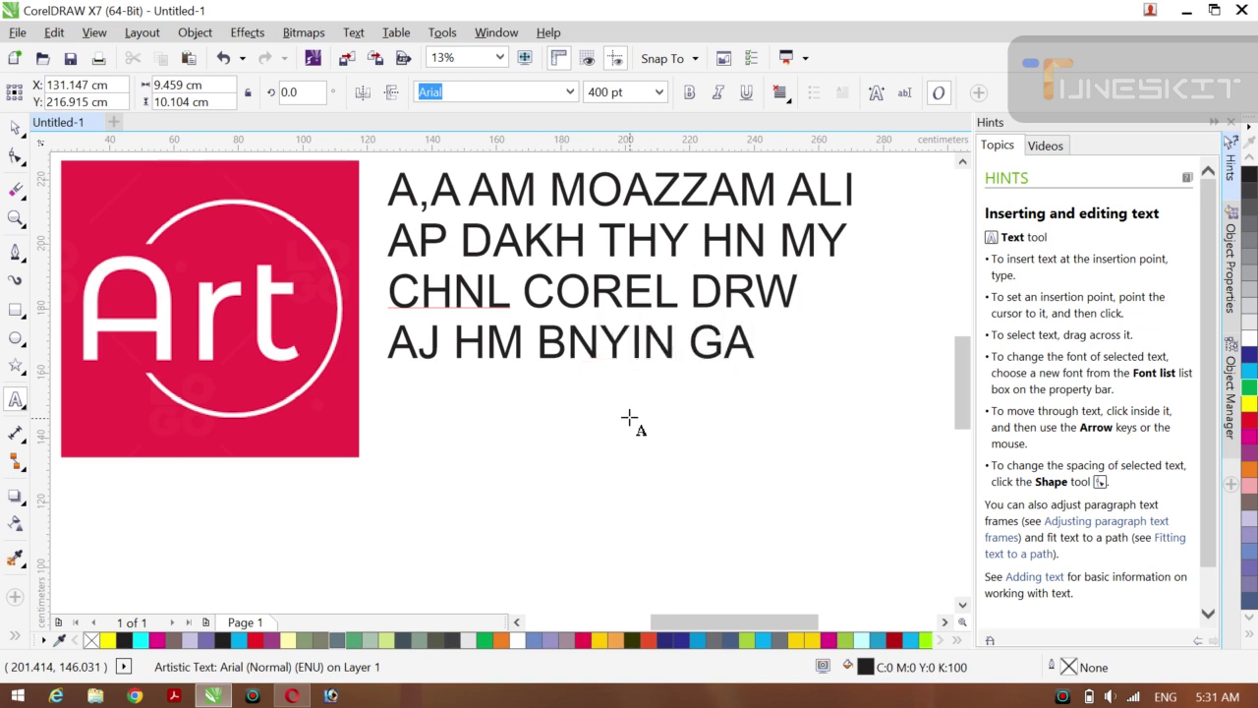
type(" THID")
key("BackSpace")
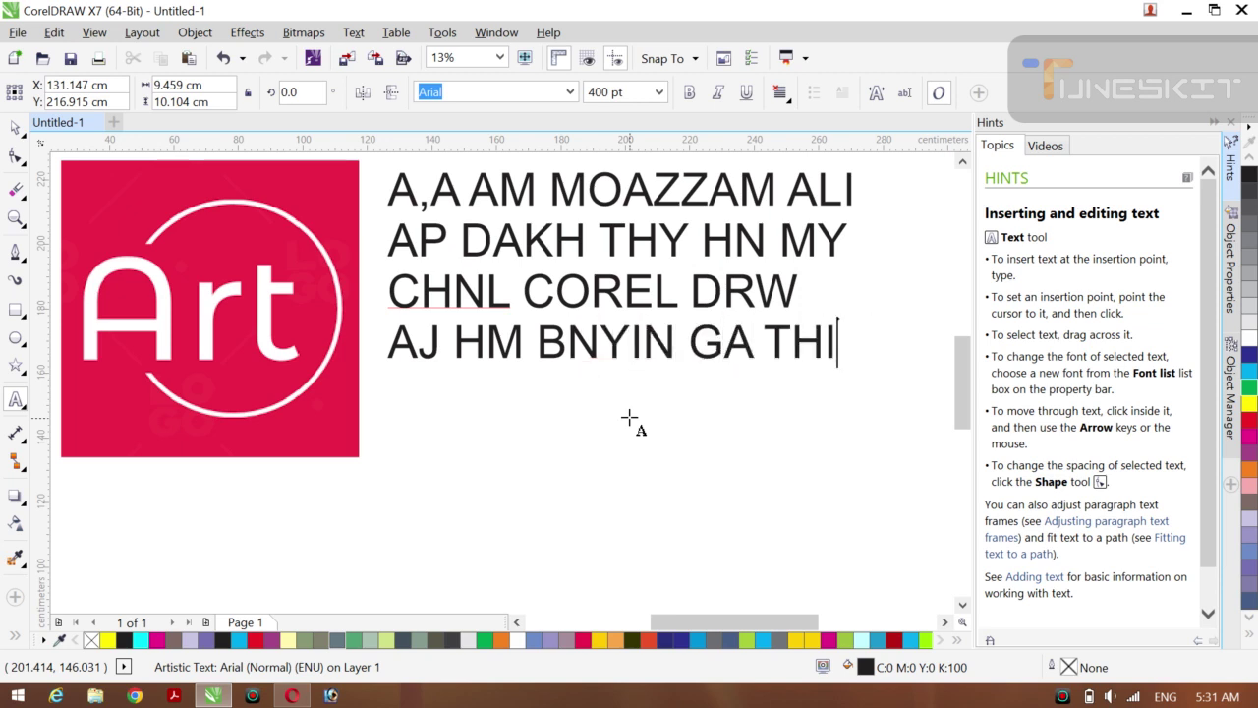
type("S")
key("Return")
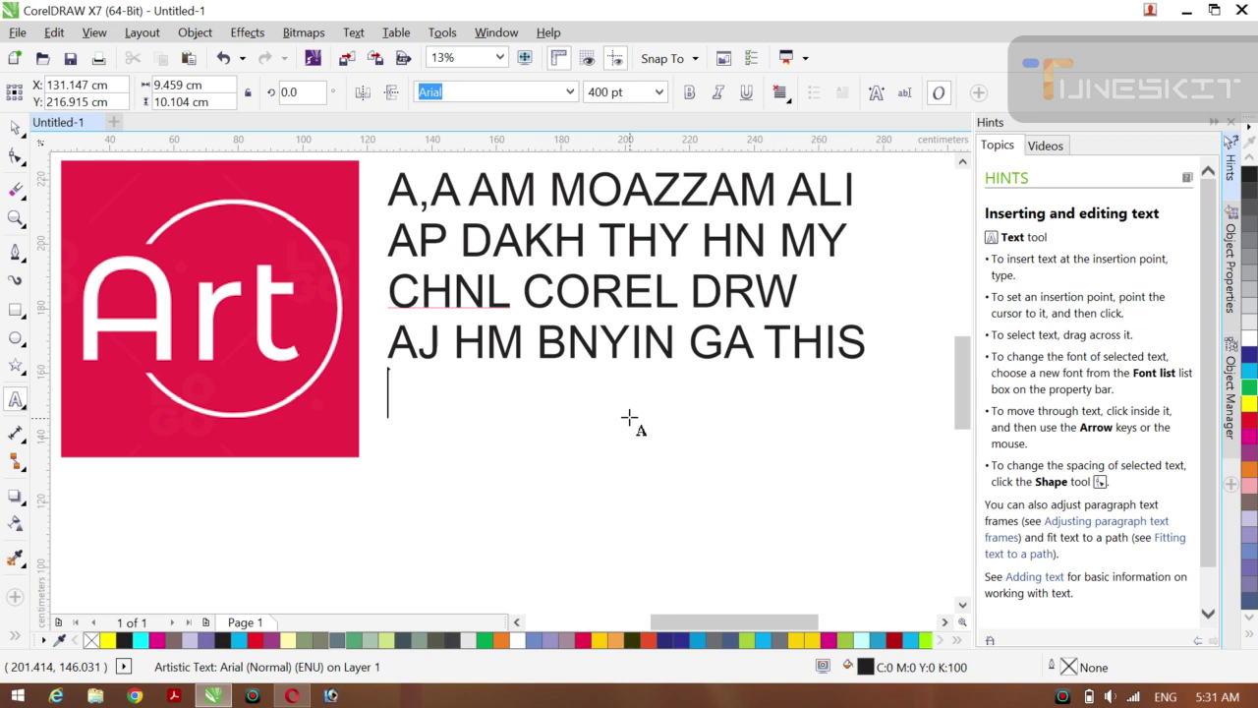
type("LOGO")
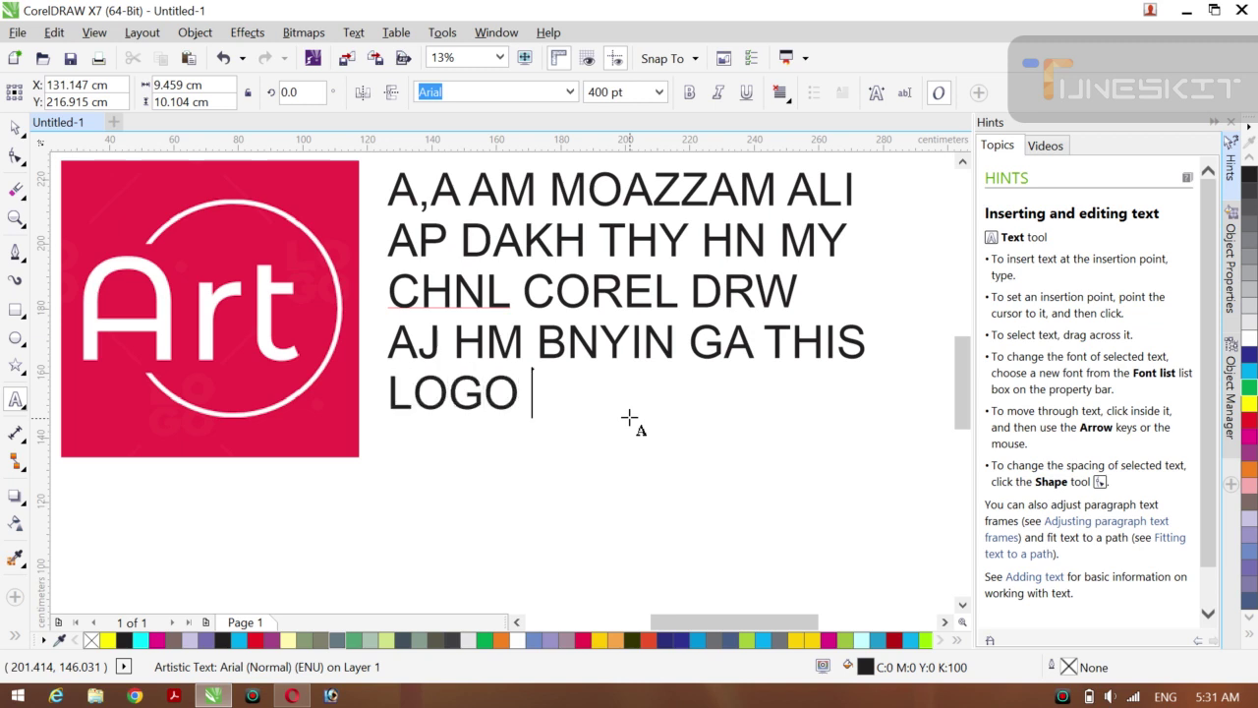
Step: Replace the whole message with the two lines "APNY EAK BR DROOD" and "SHREEF PAR LENNA"
key("ctrl+a")
key("Delete")
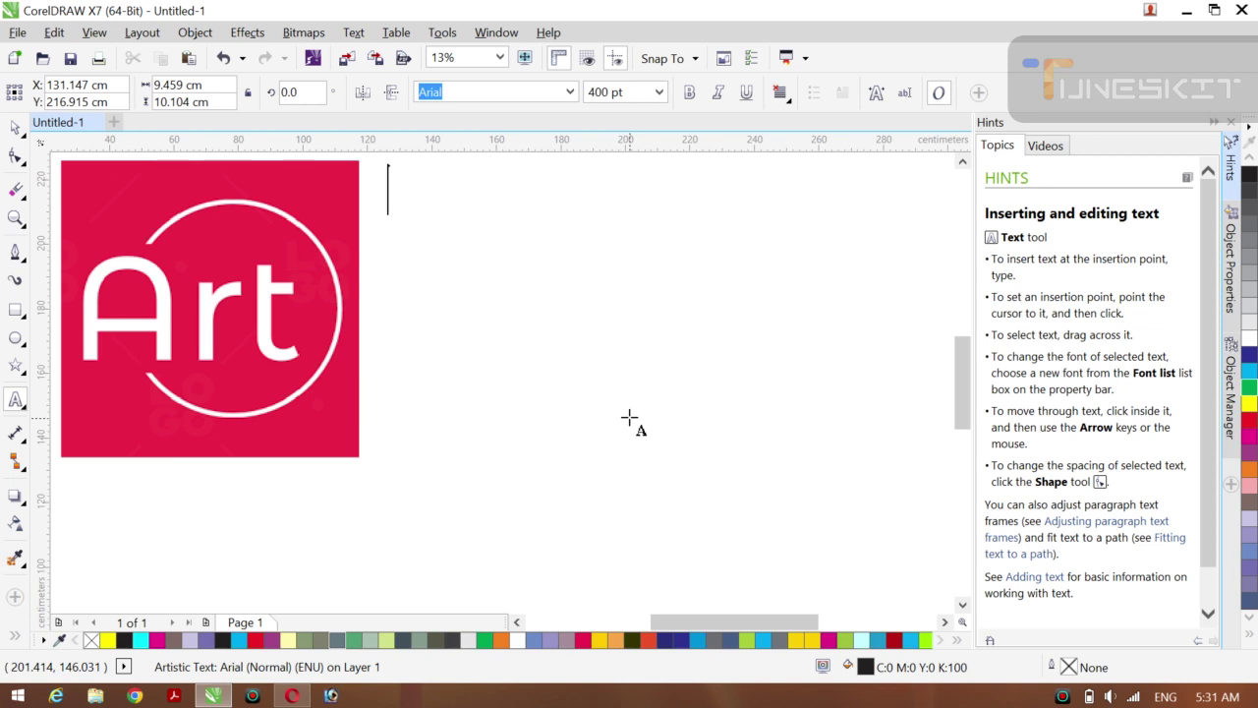
type("APNY ")
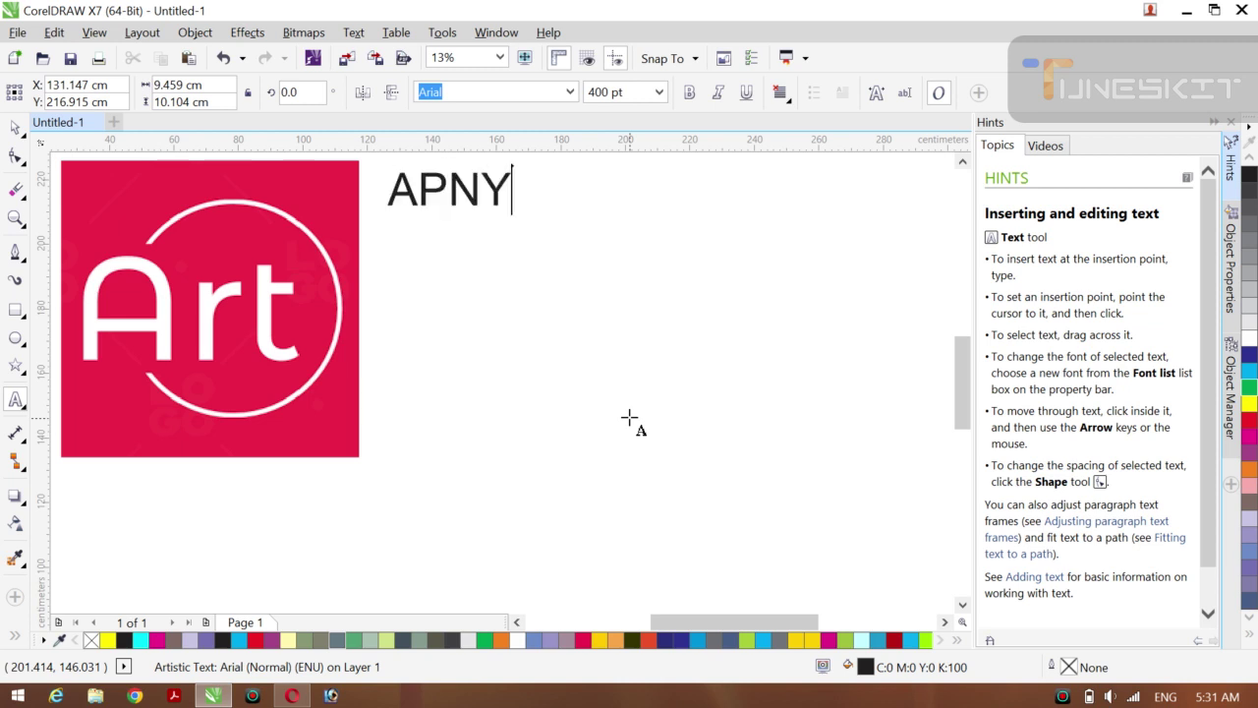
type("EAK BR ")
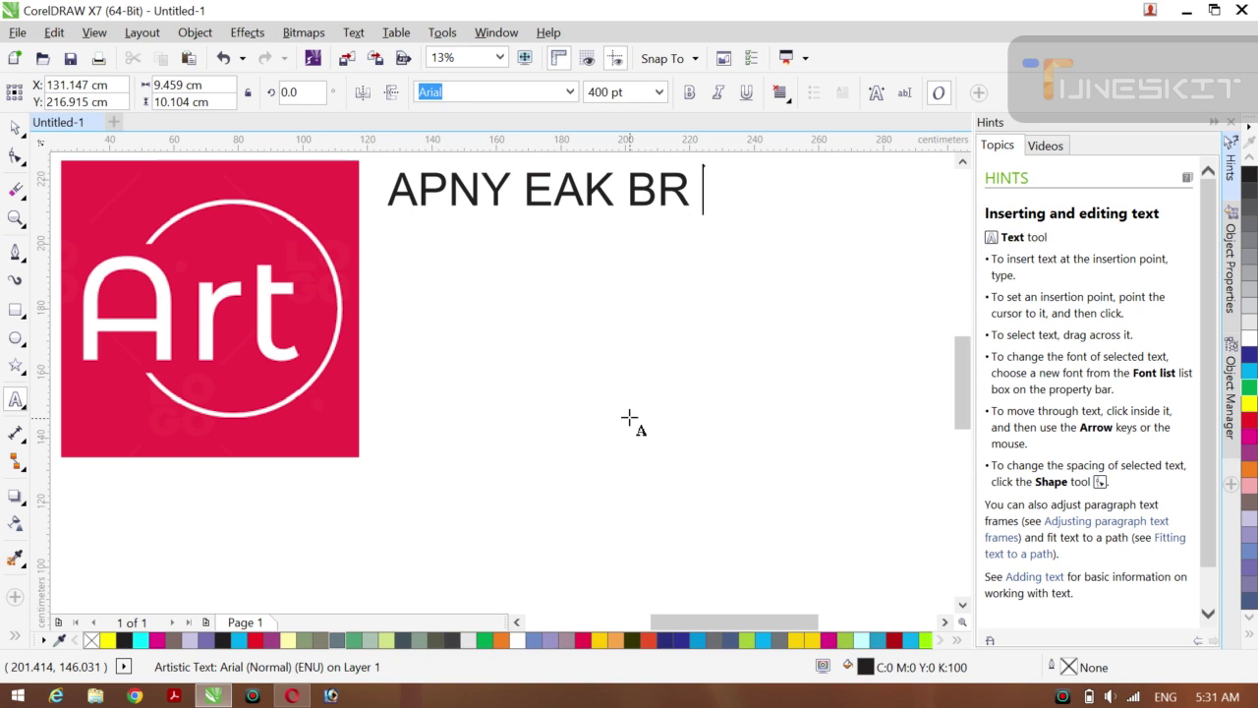
type("DROOD")
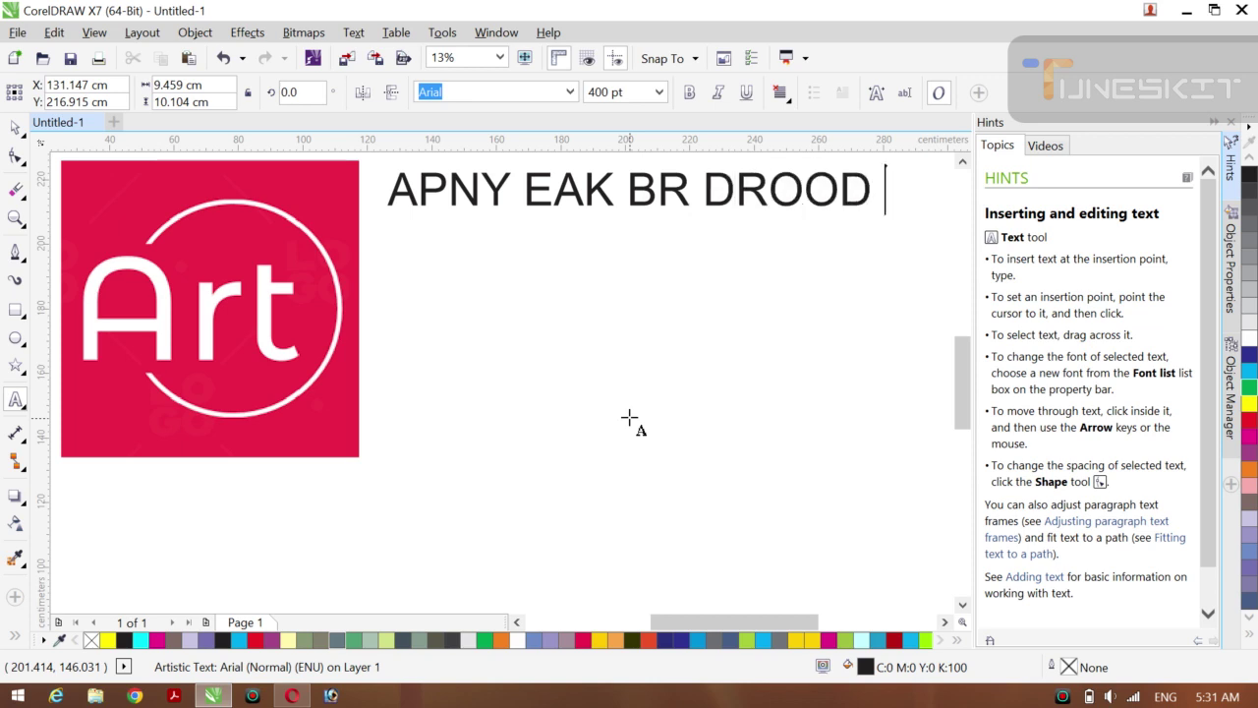
key("Return")
type("SHREEF")
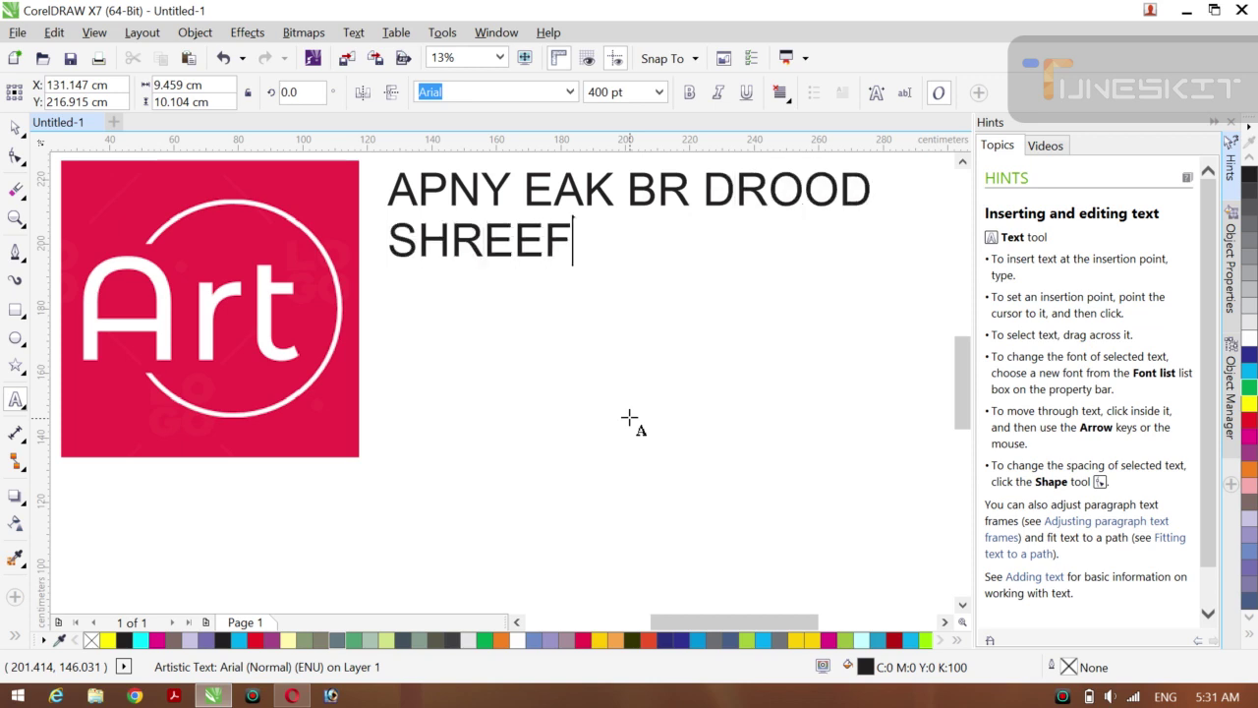
type(" PAR ")
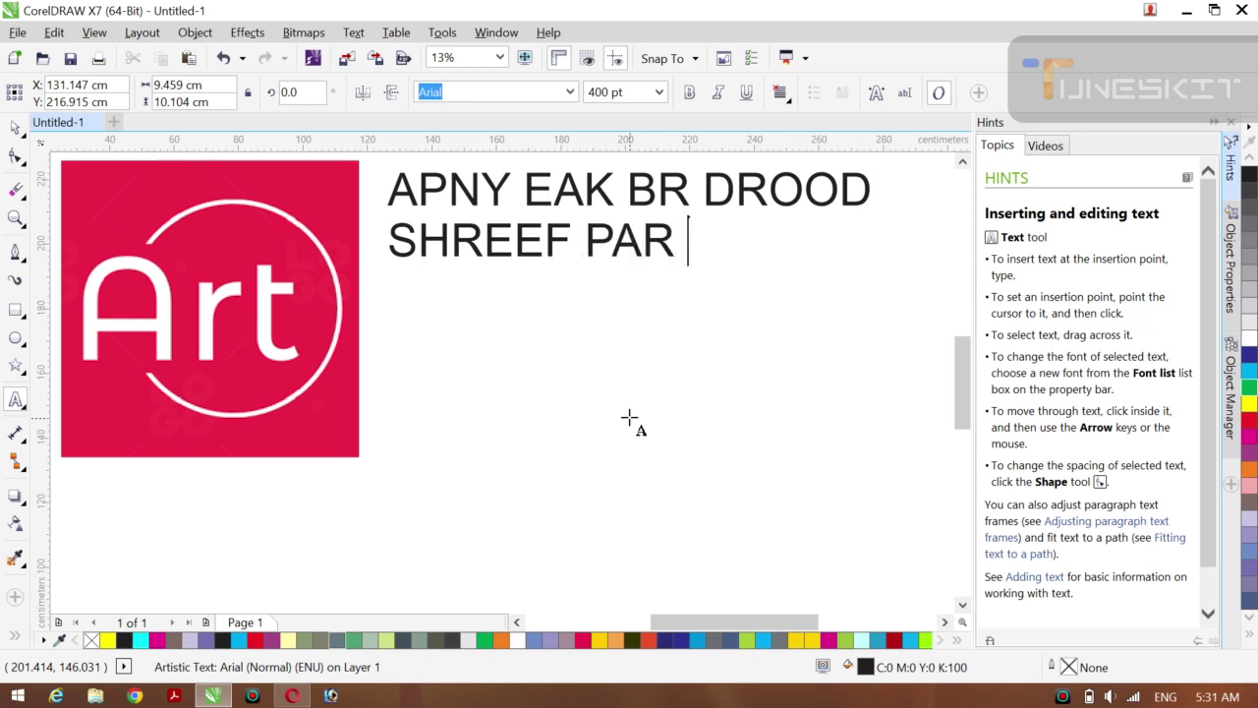
type("LENNA")
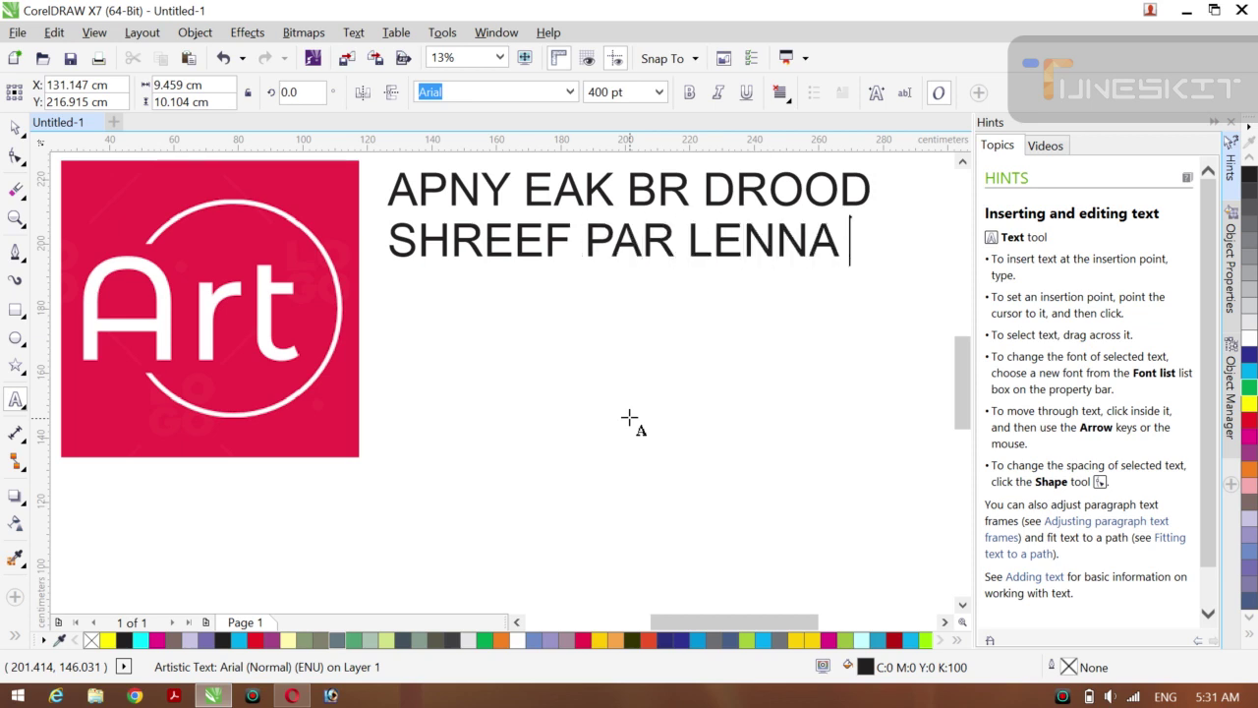
Step: Extend the message with the lines "HA DUNIA OUR AKHRT", "KI KAMYBI HA DROOD" and "SHREEF"
key("Return")
type("HA ")
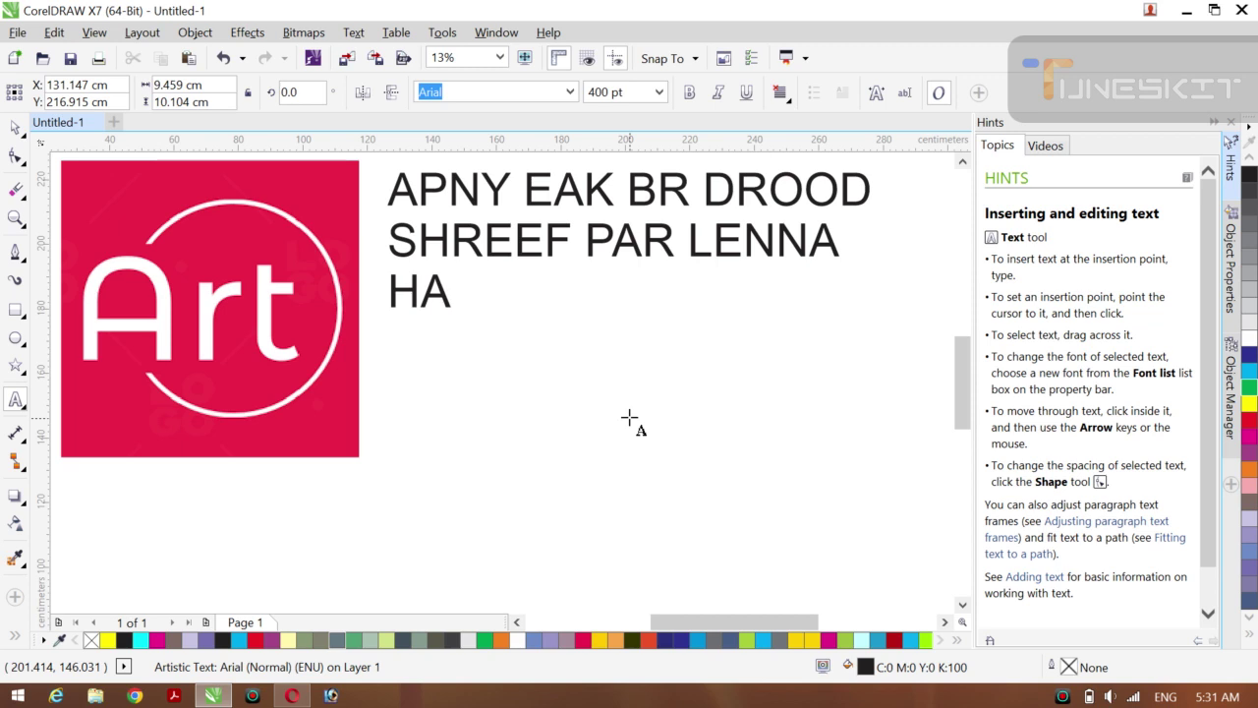
type("DUNI")
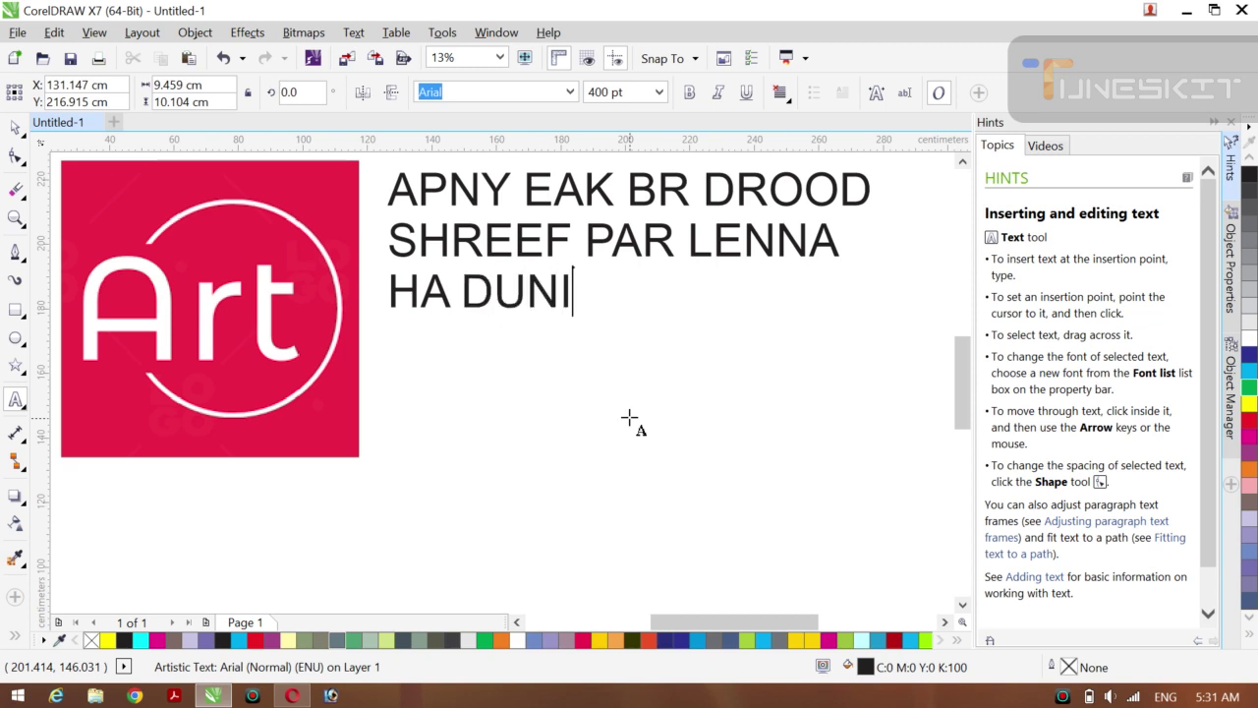
type("A OUR ")
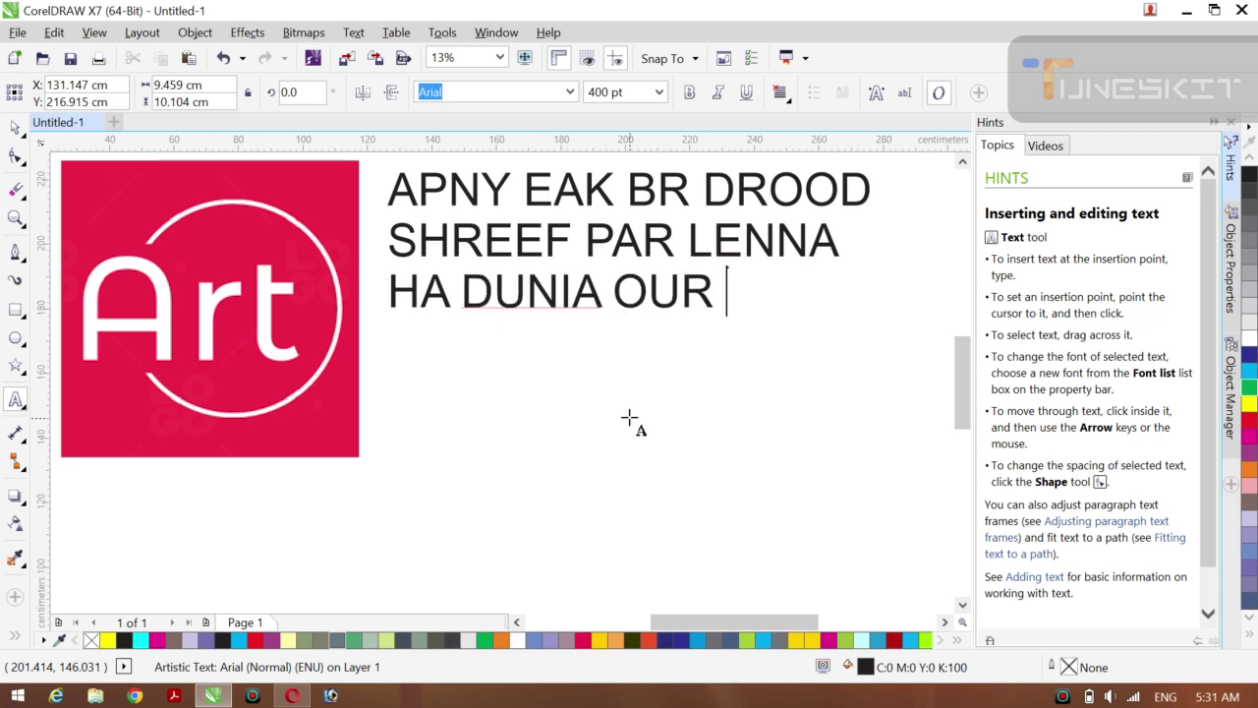
type("AKHRT")
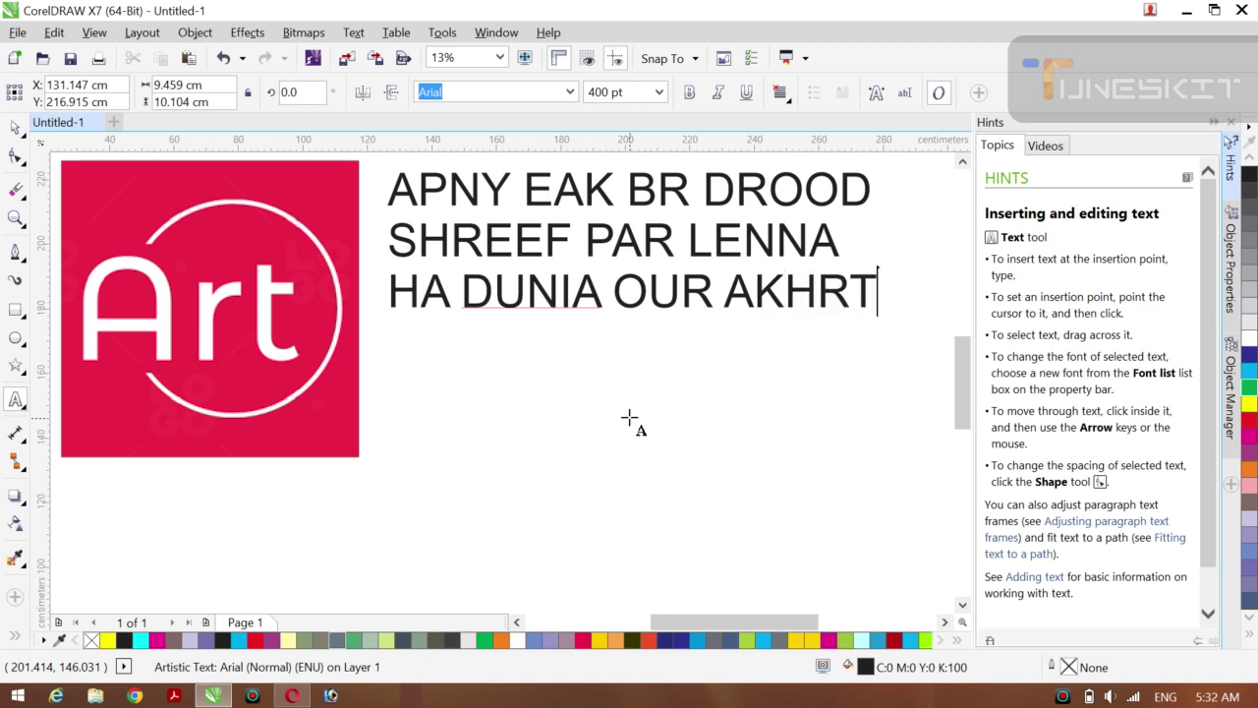
key("Return")
type("KI K")
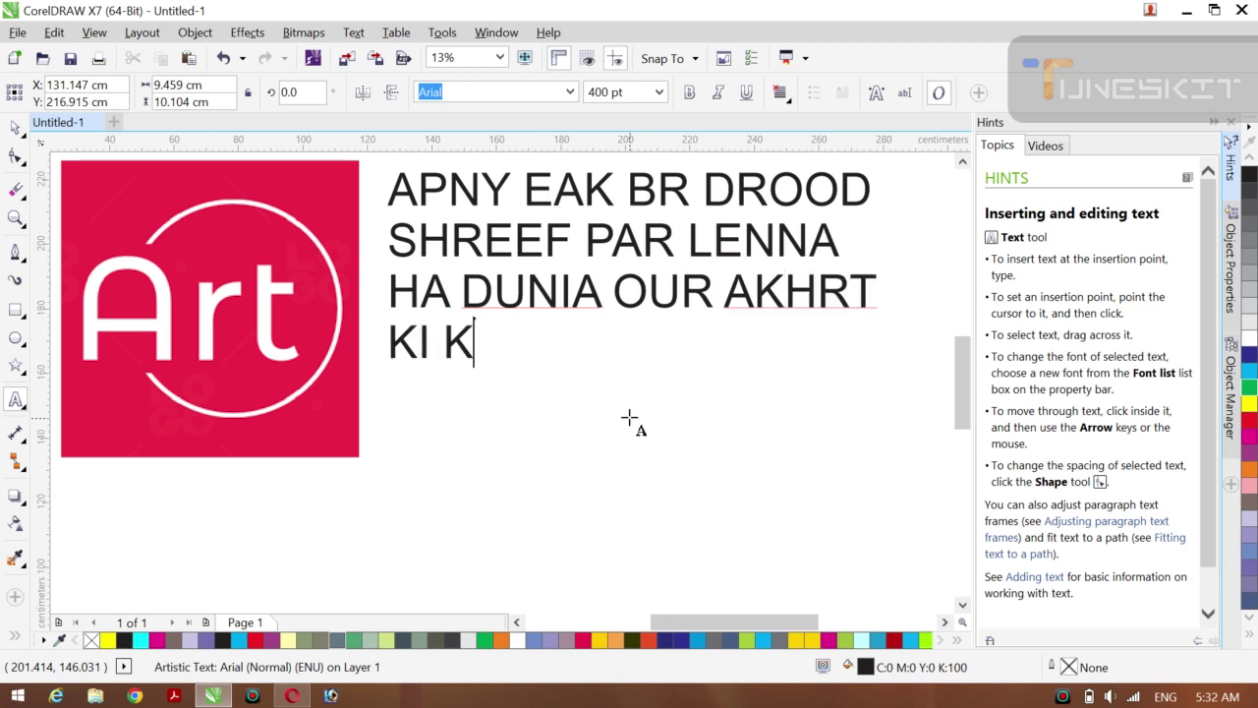
type("AMYBI H")
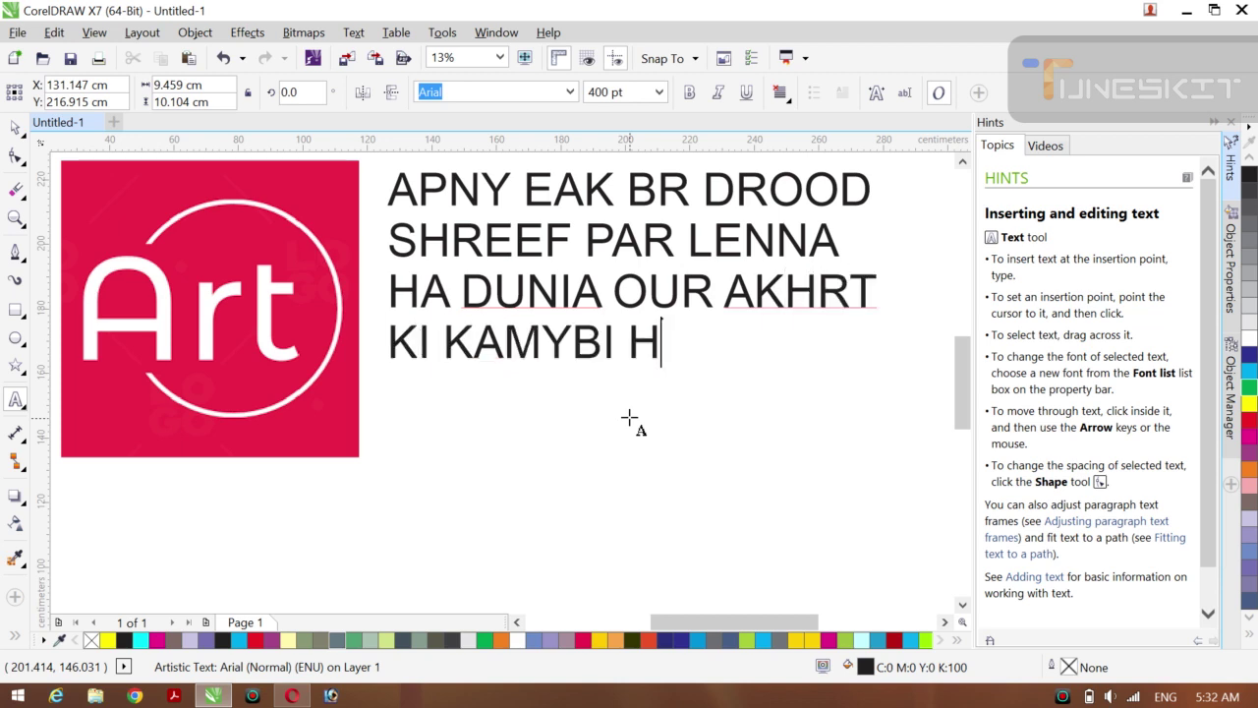
type("A DROOD ")
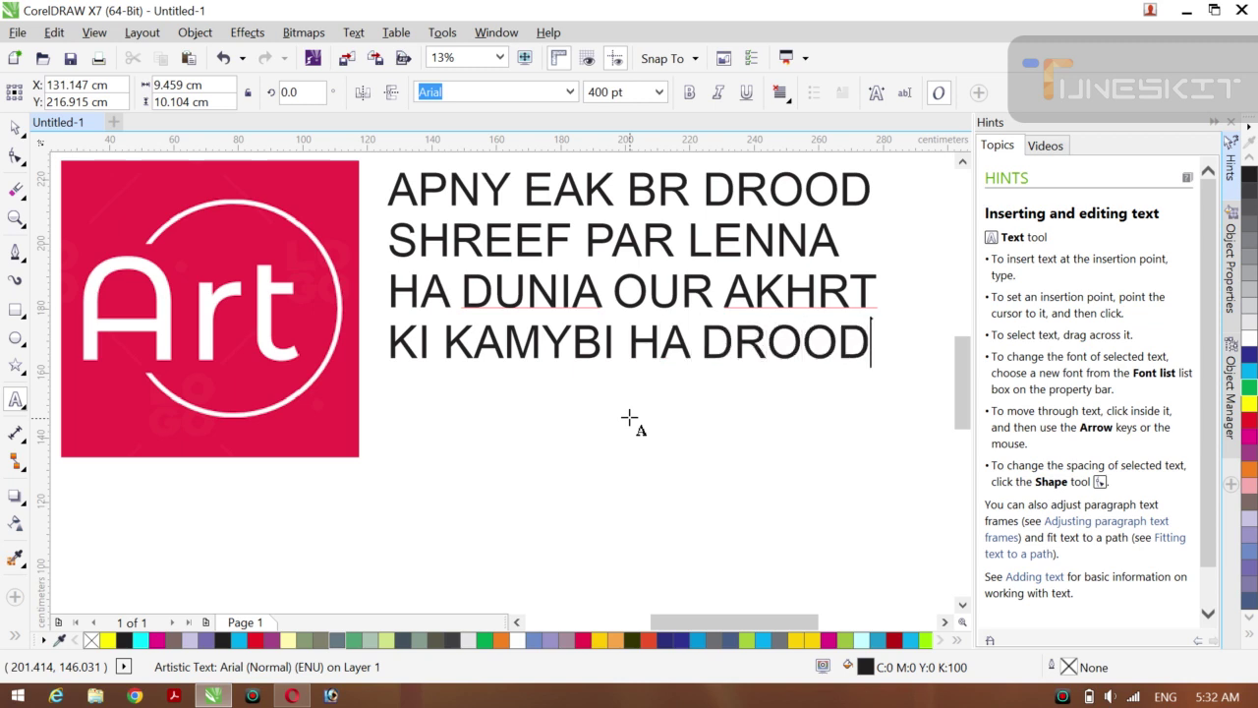
type("SHR")
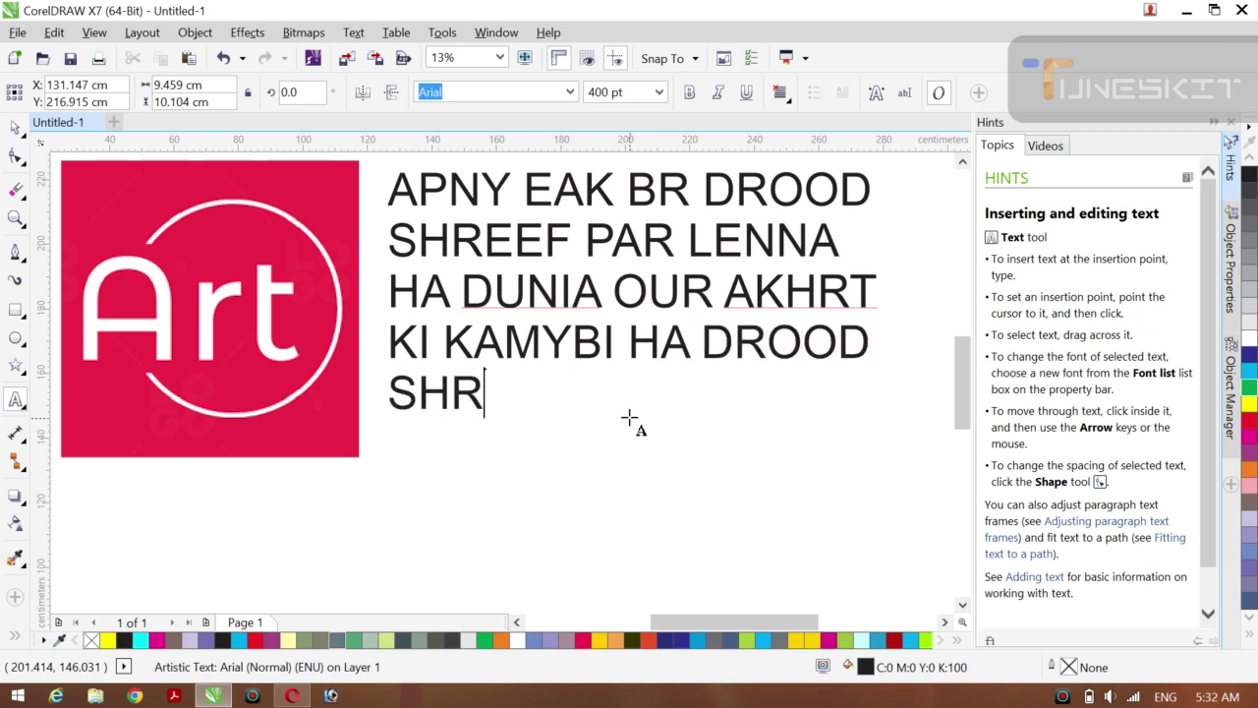
type("EEF")
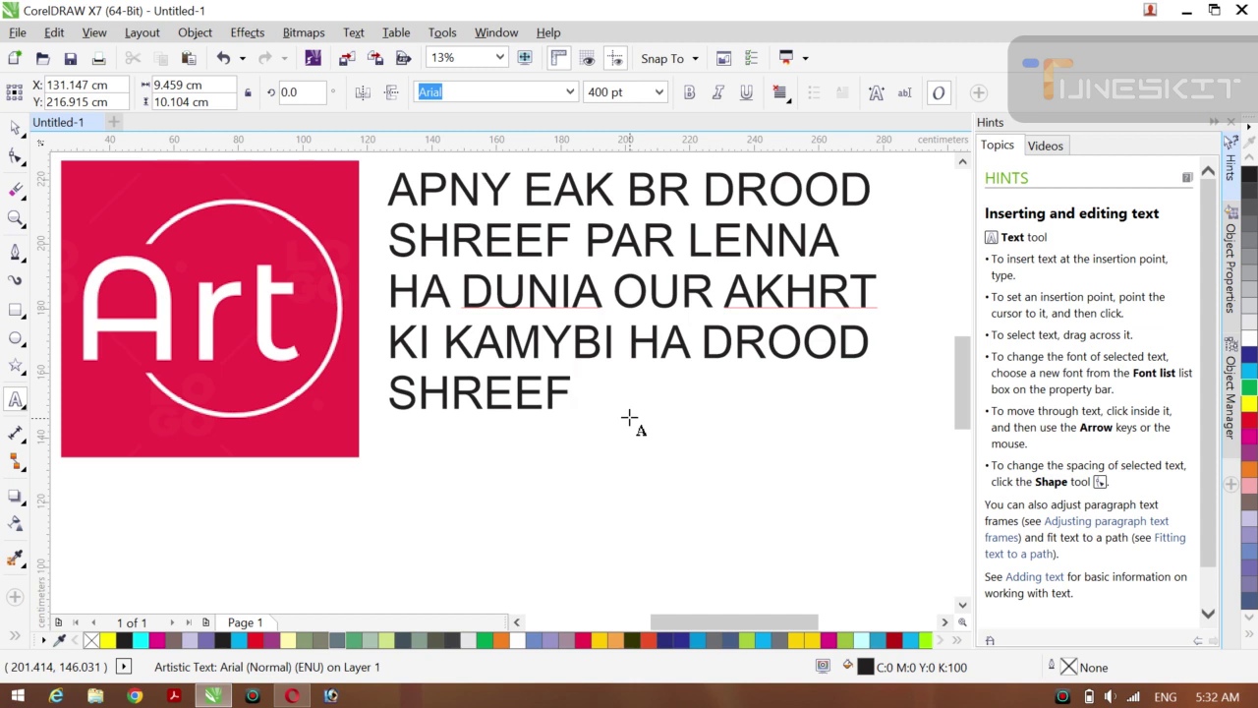
Step: Delete all of the artistic text beside the logo image
key("ctrl+a")
key("Delete")
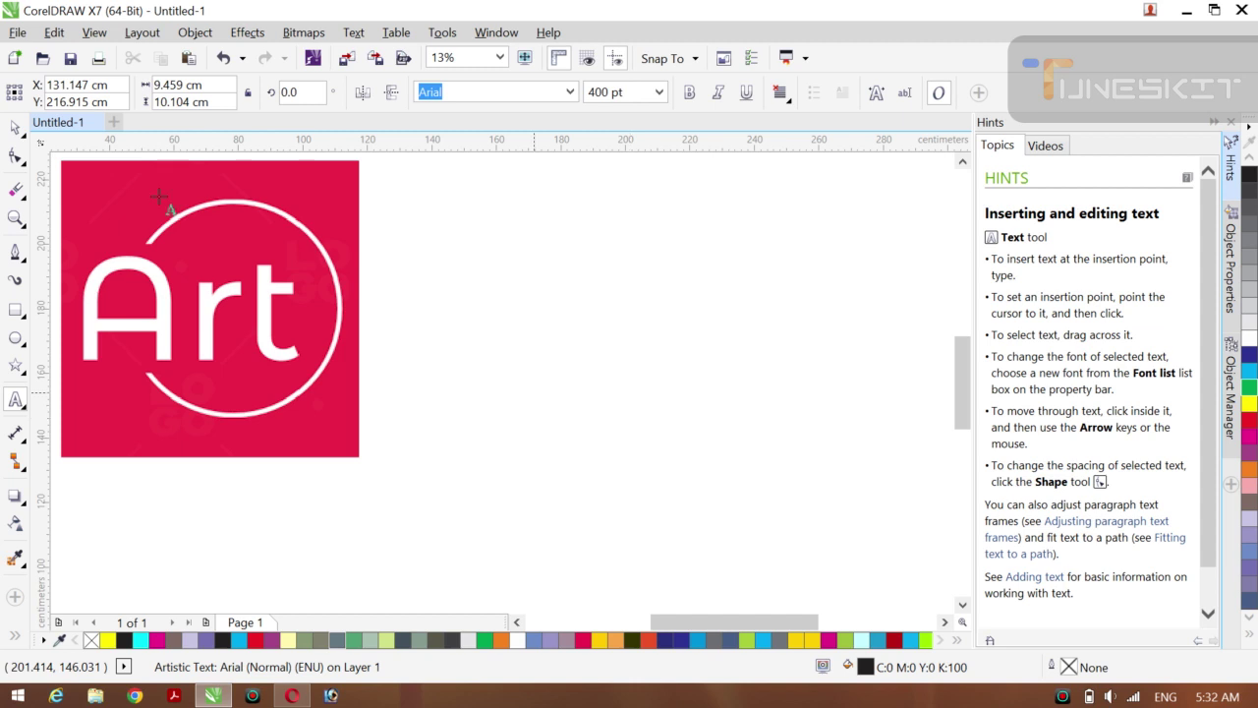
Step: Centre the red Art logo bitmap on the page and deselect it
left_click(15, 127)
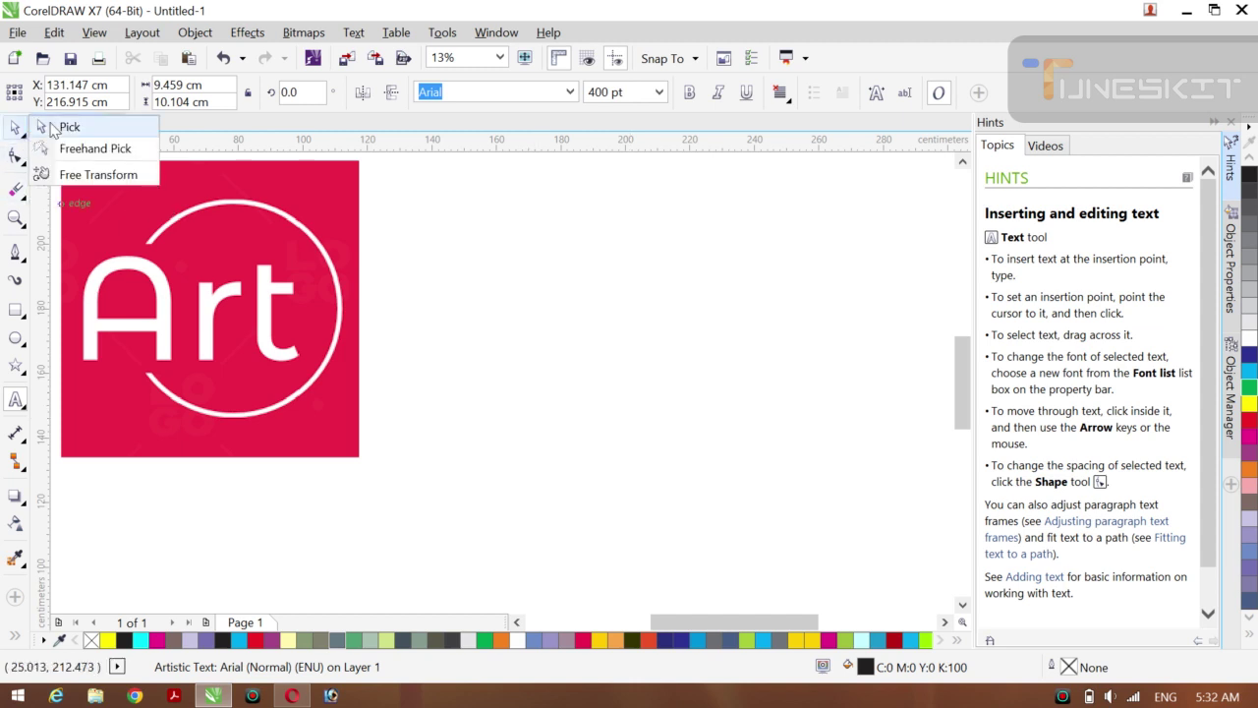
left_click(69, 125)
left_click(133, 262)
key("p")
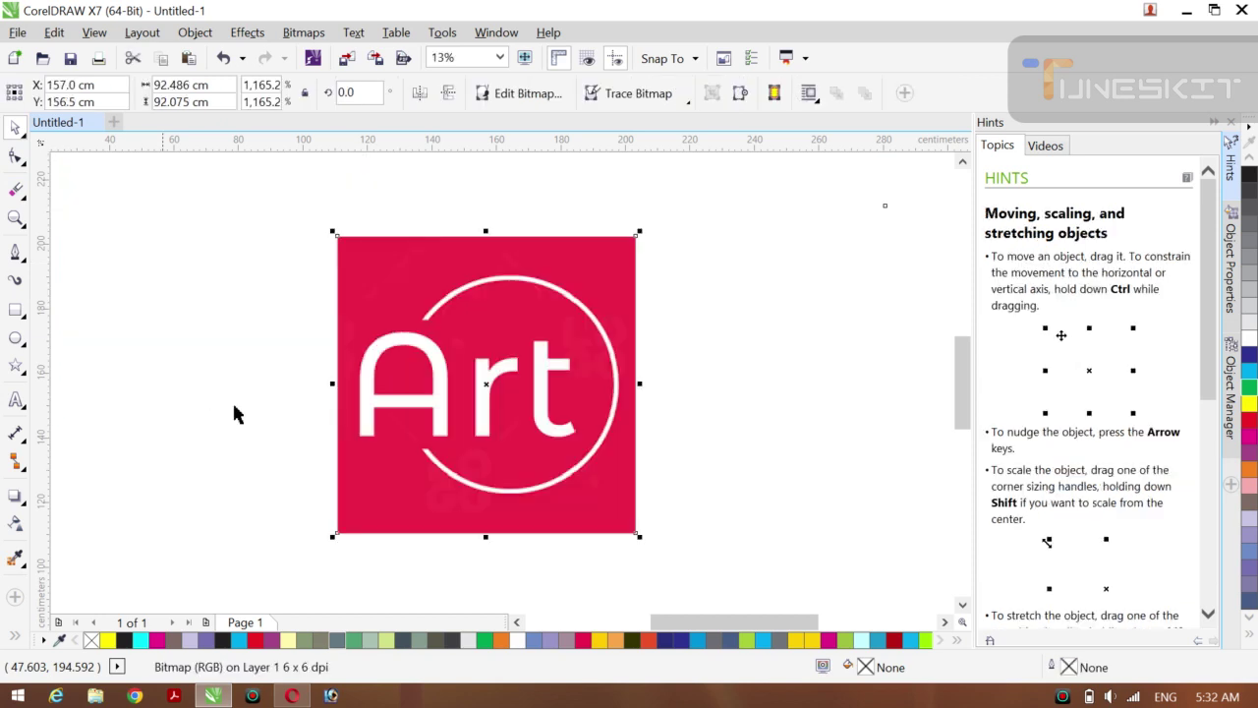
left_click(148, 400)
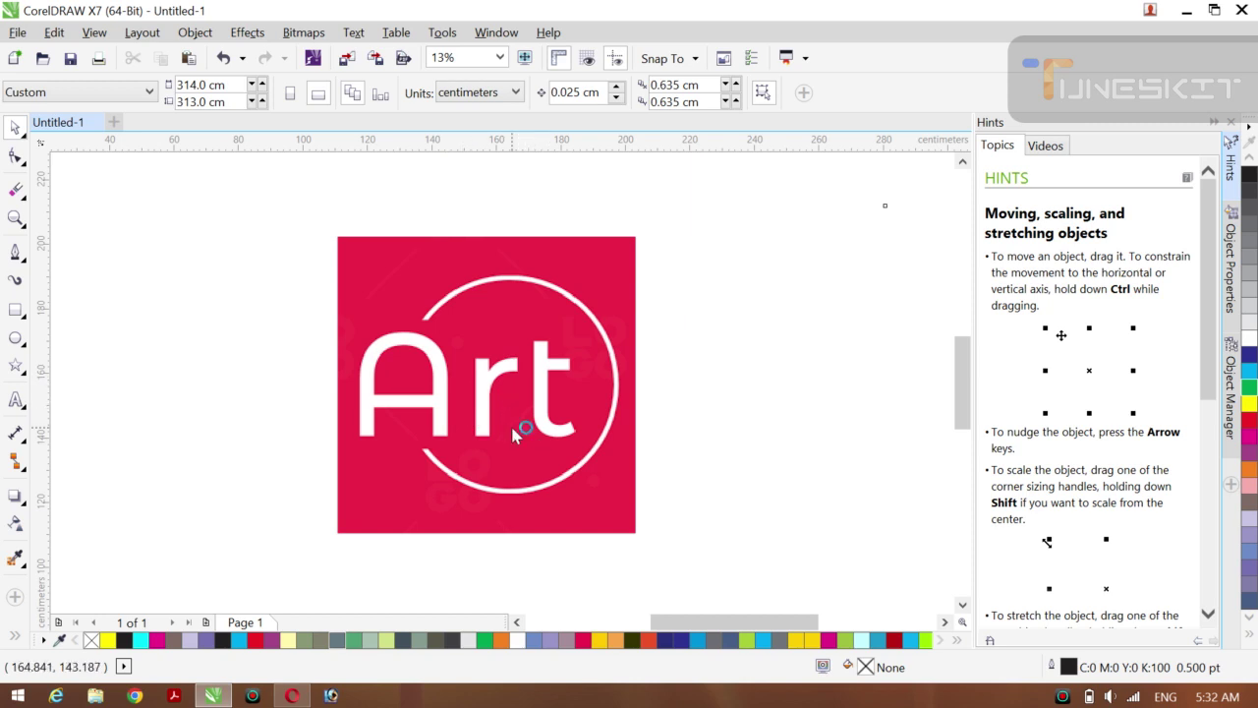
Step: Zoom in on the logo's white Art lettering and circle, and return to the Pick tool
key("z")
left_click_drag(342, 279, 610, 488)
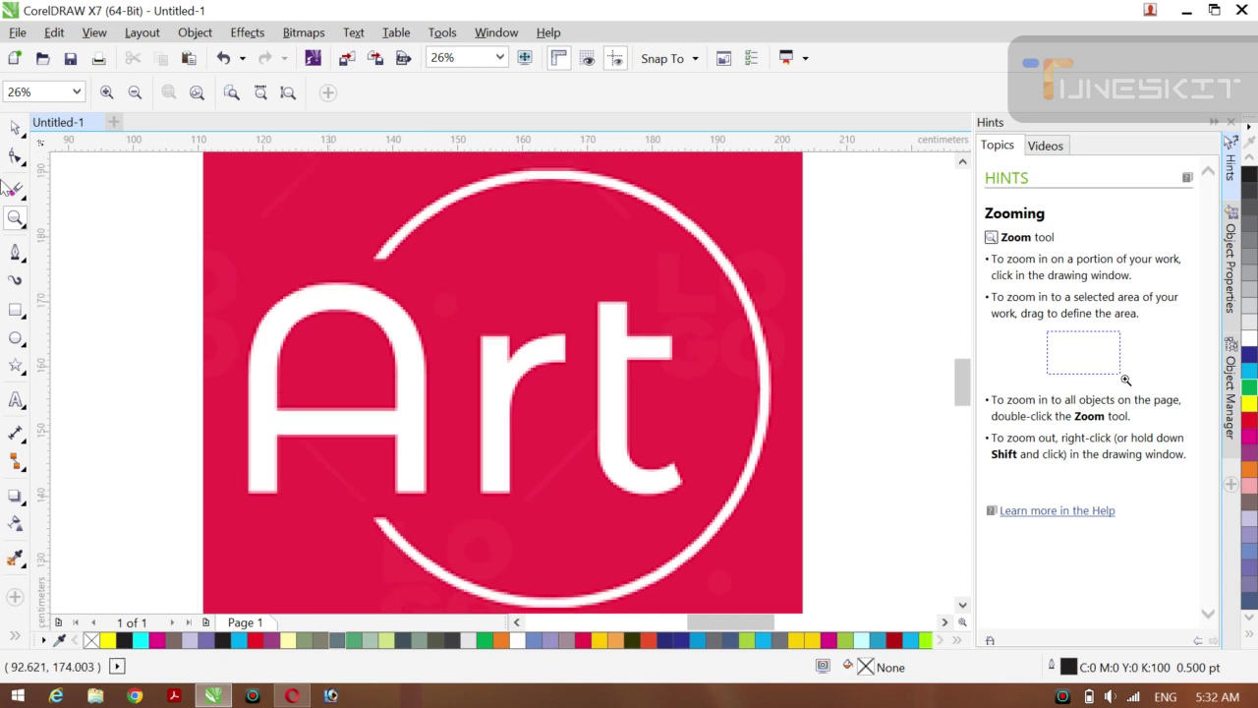
left_click(21, 134)
left_click(57, 124)
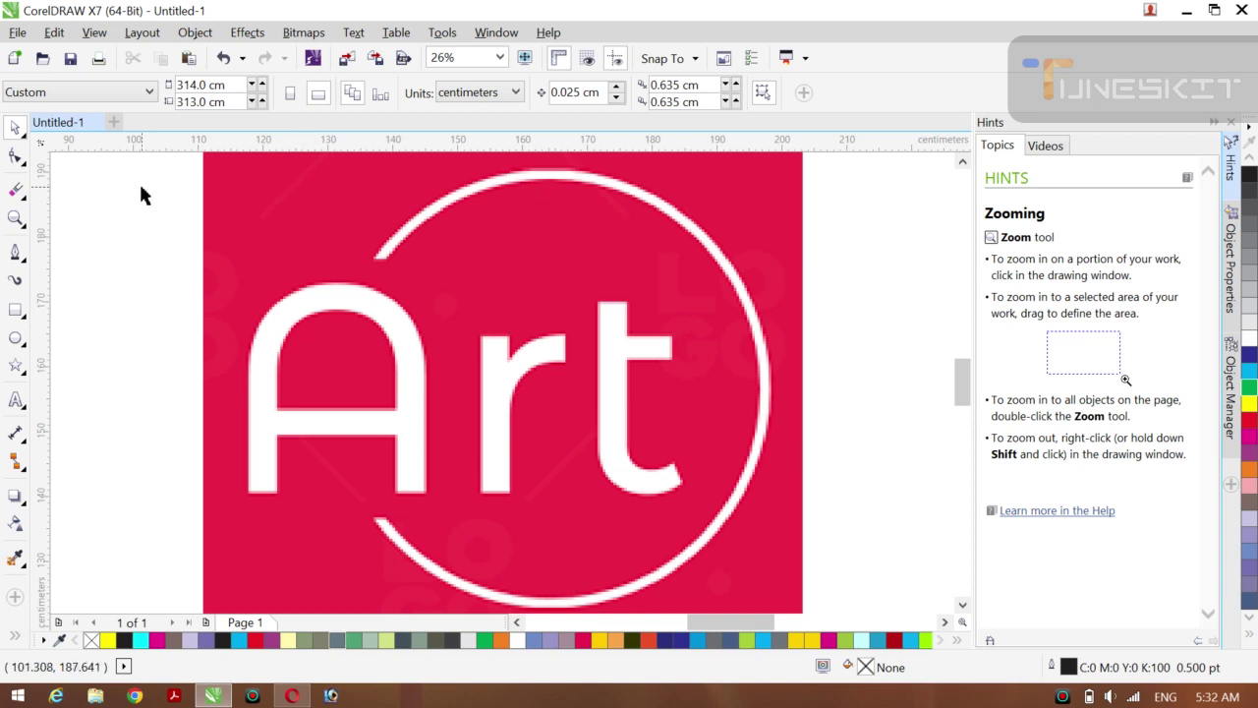
Step: Draw a 270-degree circular arc about 47.9 cm in diameter over the logo's letter A
left_click(25, 143)
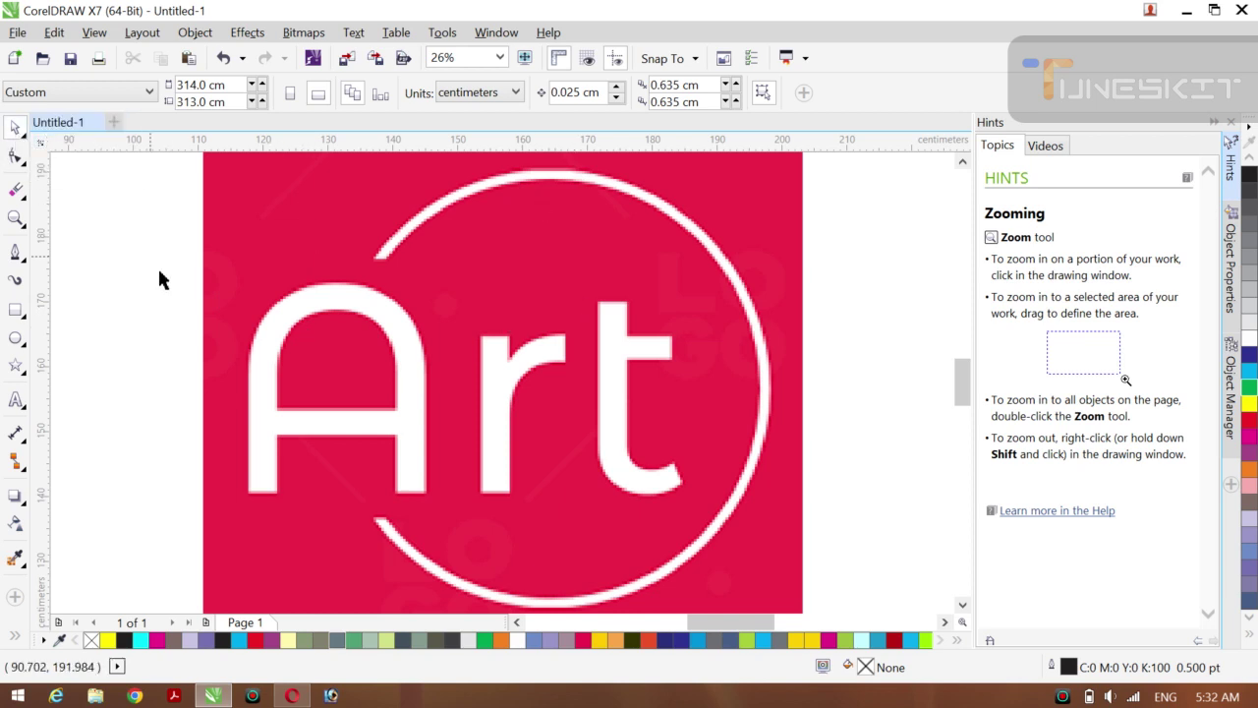
left_click(16, 338)
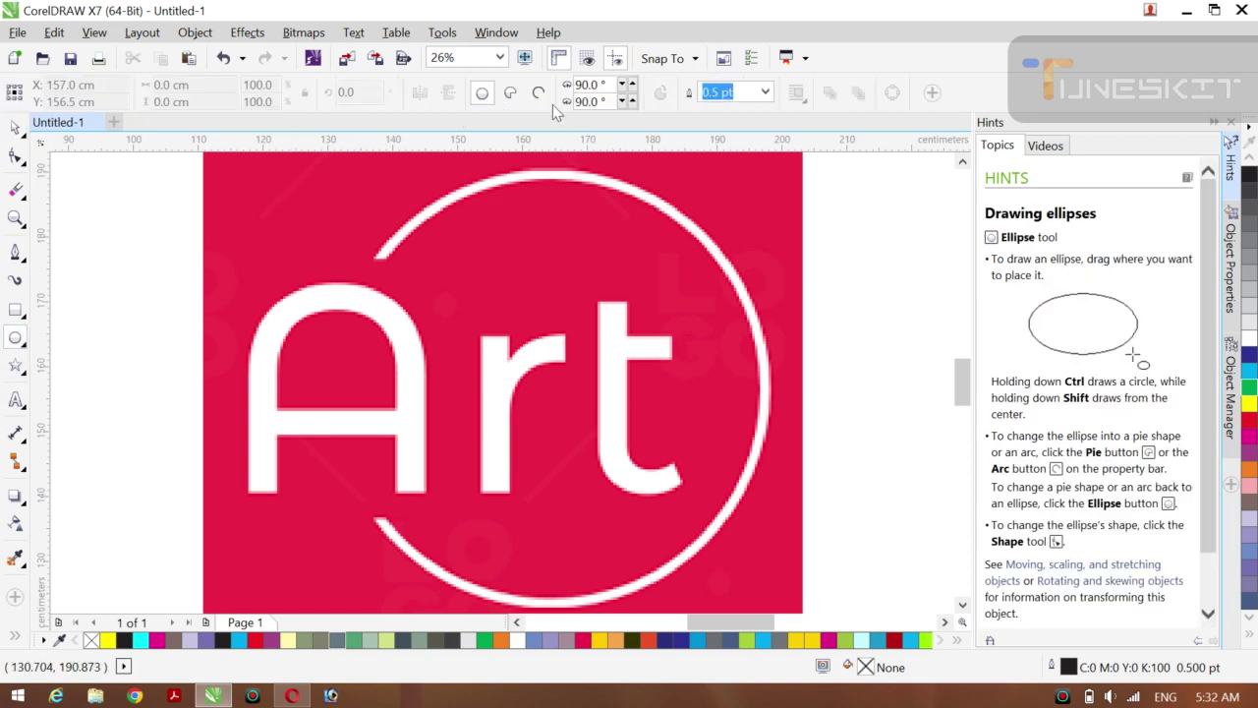
left_click(538, 96)
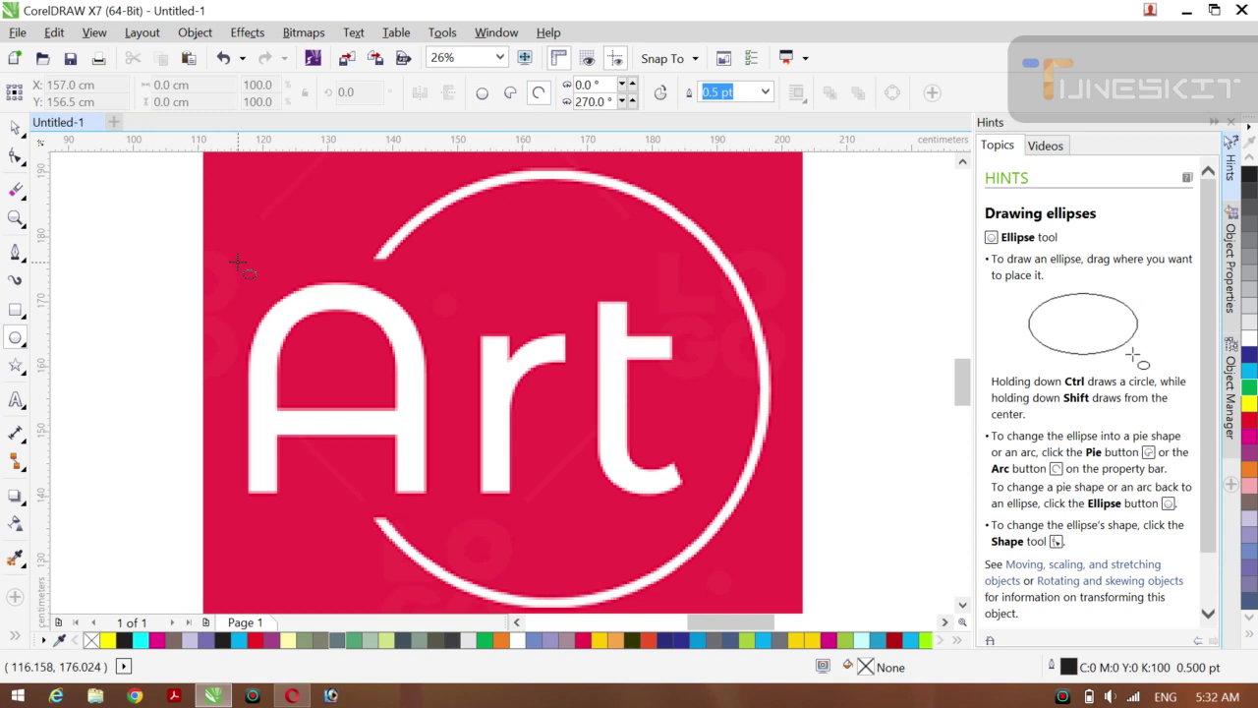
left_click_drag(116, 237, 422, 490)
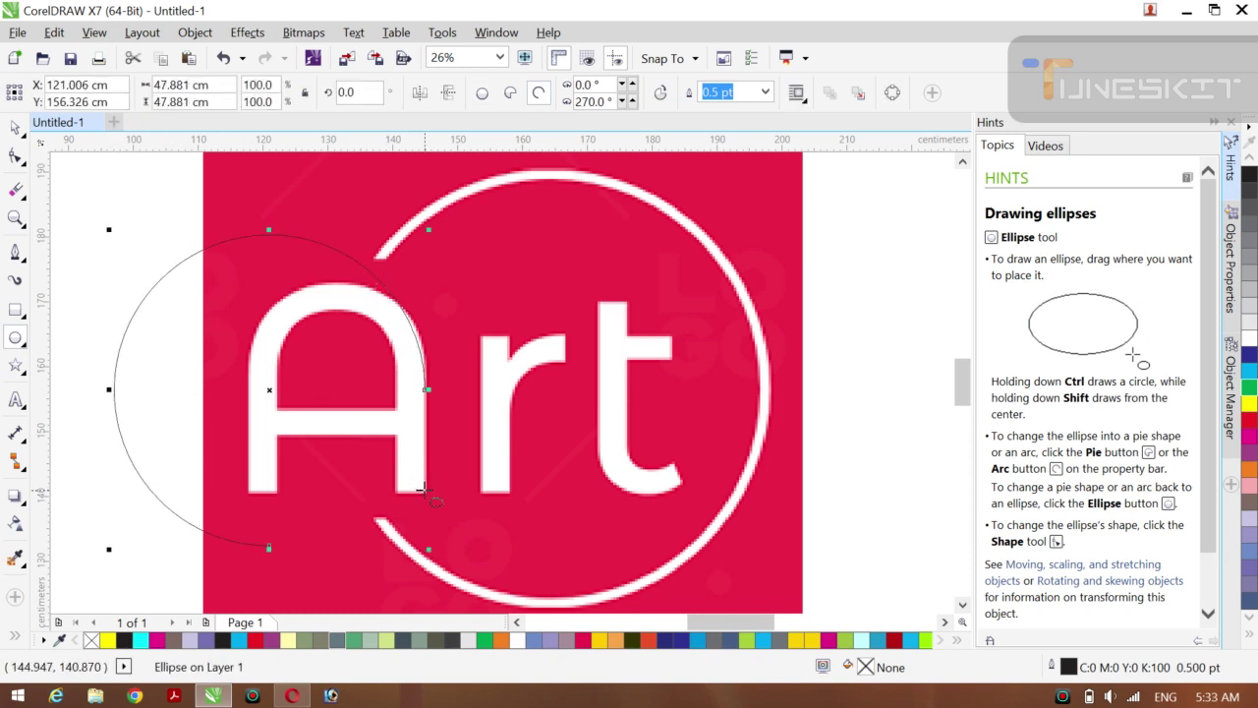
left_click(25, 143)
left_click(54, 125)
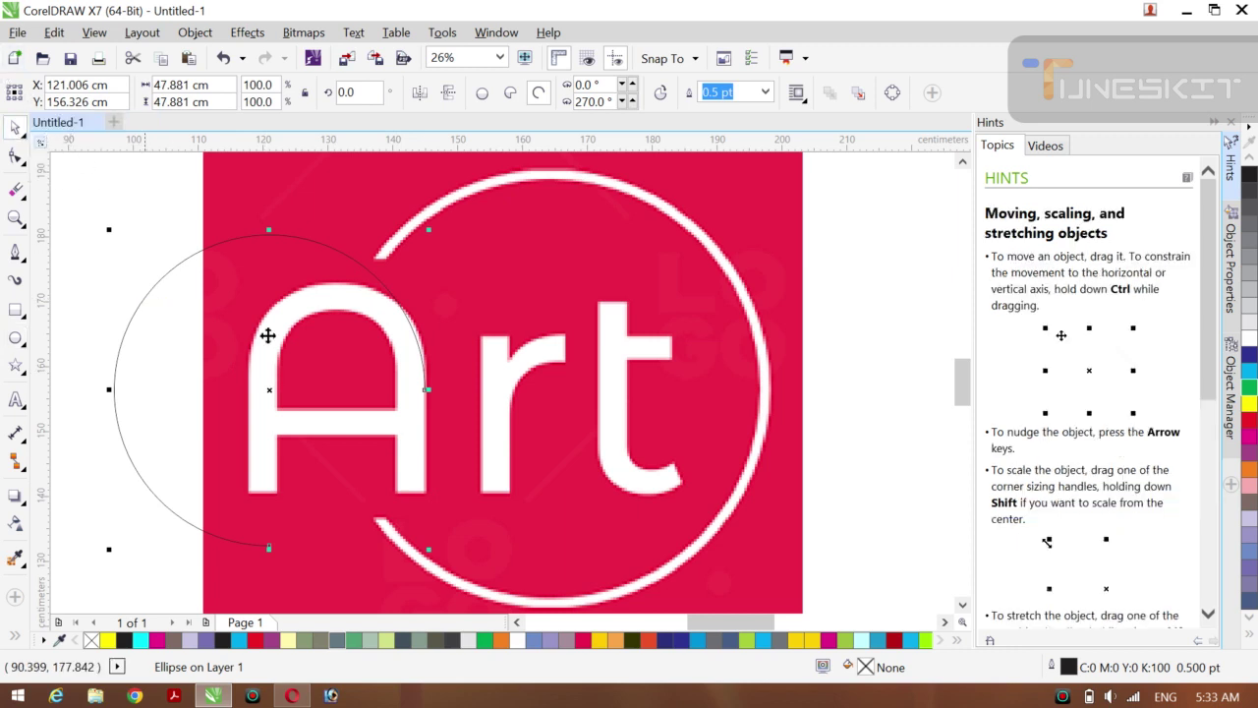
Step: Rotate the arc about its centre to about 236° so that its opening faces left, and deselect it
left_click(270, 392)
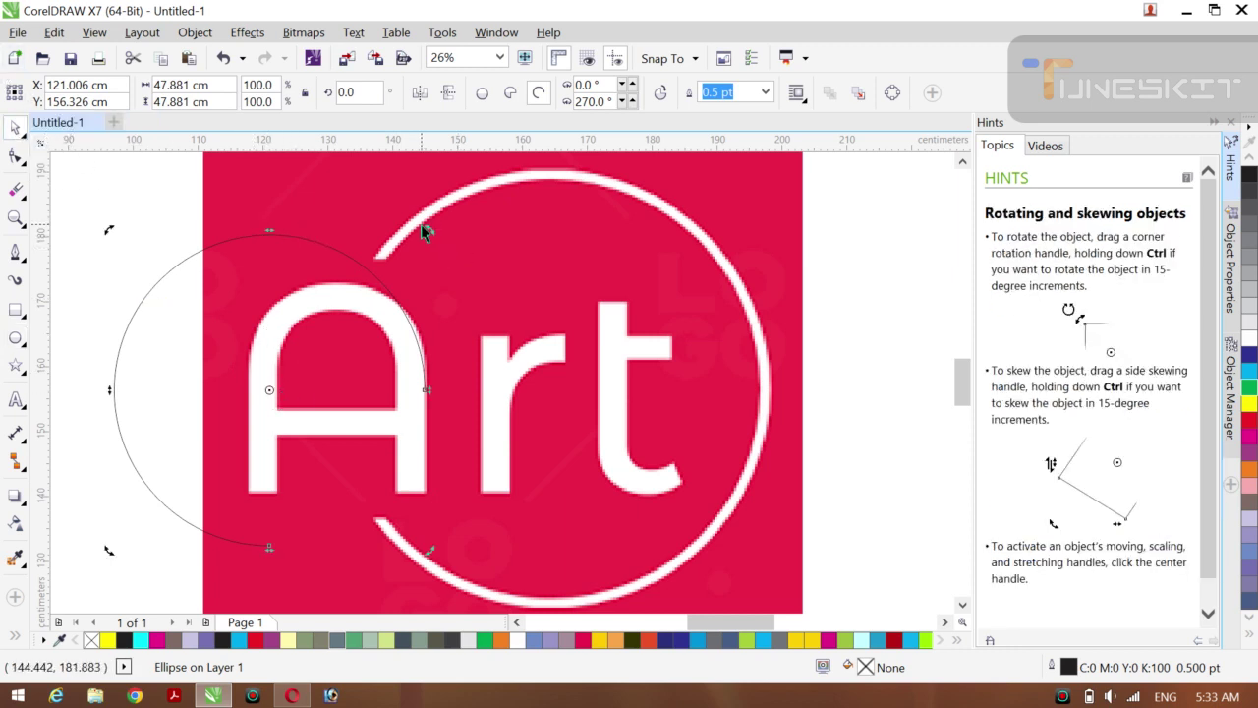
left_click_drag(428, 229, 368, 461)
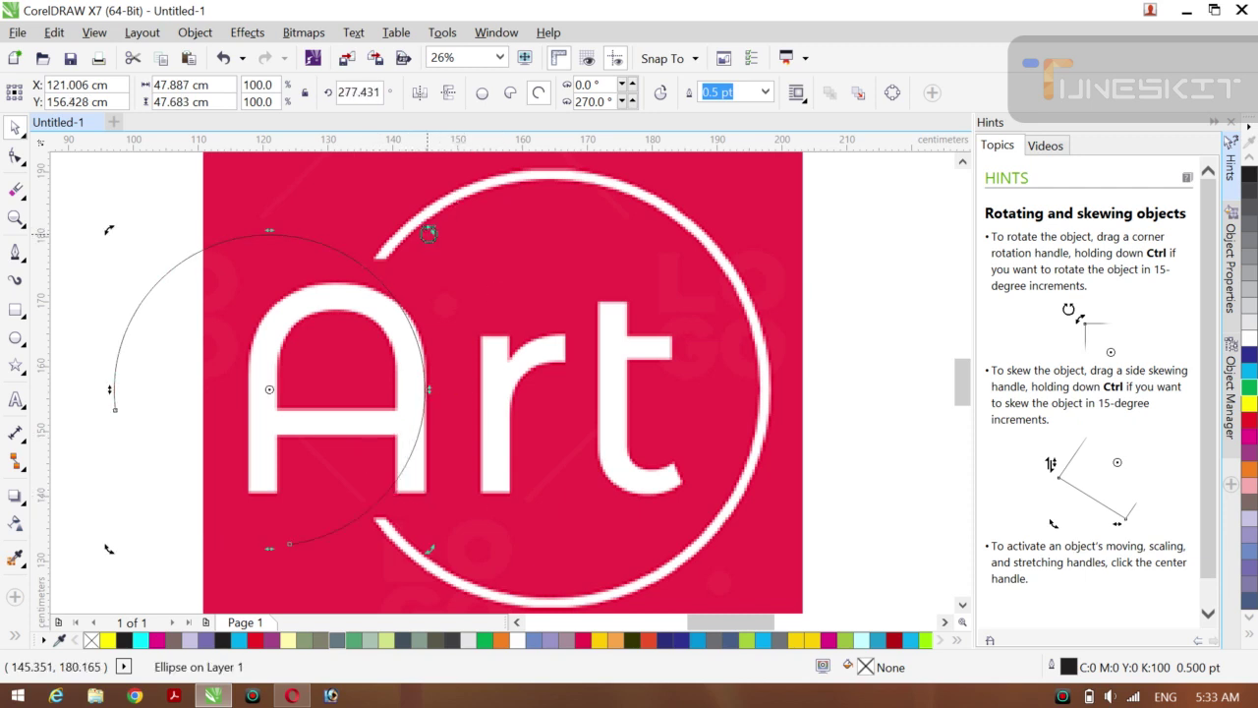
left_click_drag(428, 230, 472, 286)
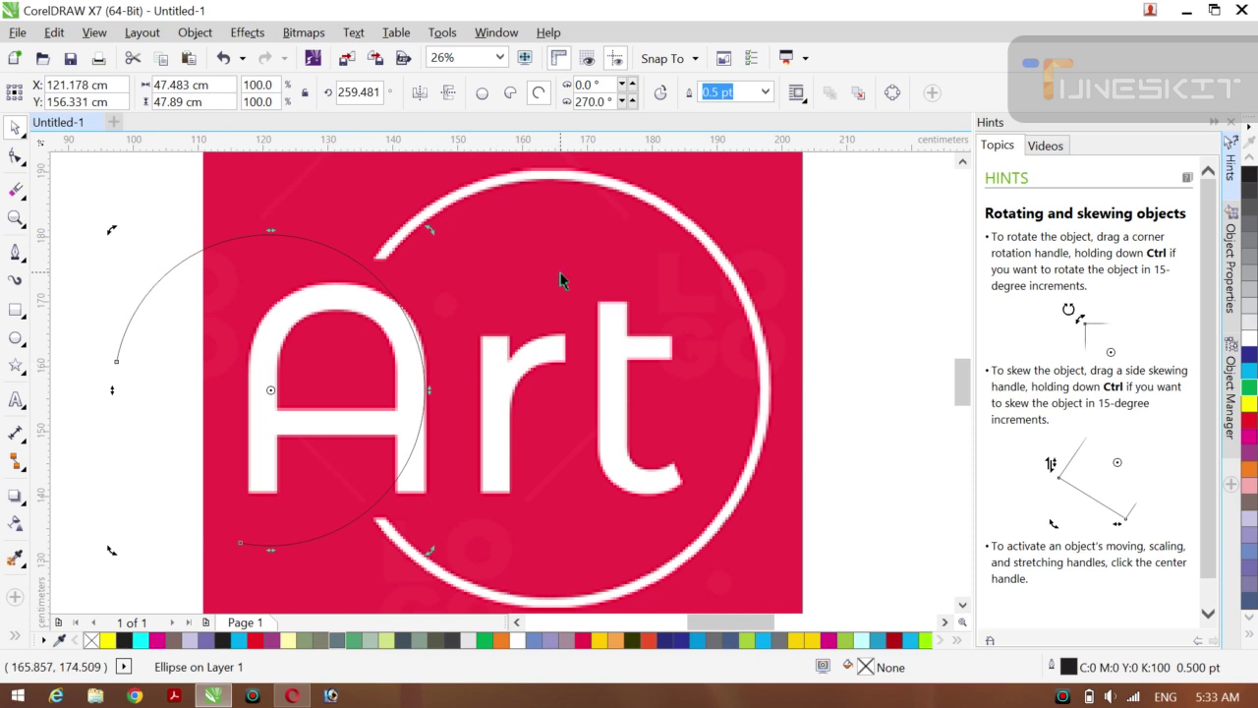
left_click_drag(430, 233, 482, 306)
left_click(75, 380)
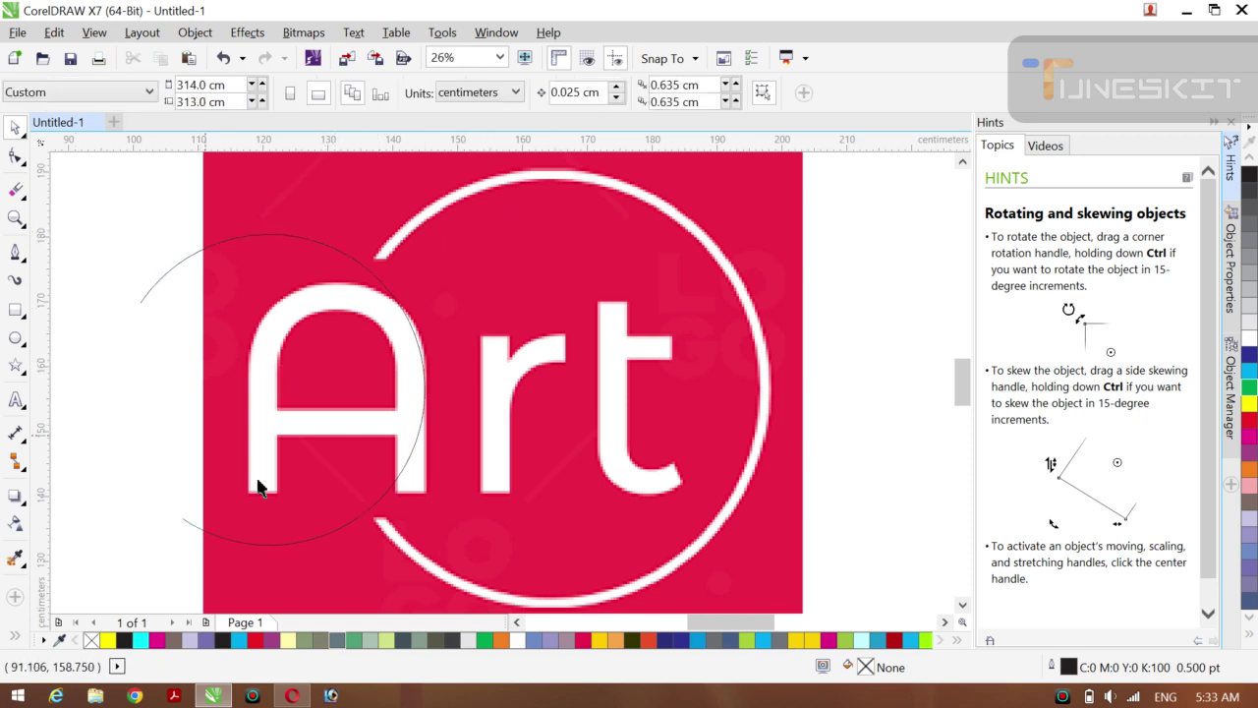
Step: Move the arc inside the logo's white ring and scale it from its centre to 139.7% to match the ring
left_click(277, 544)
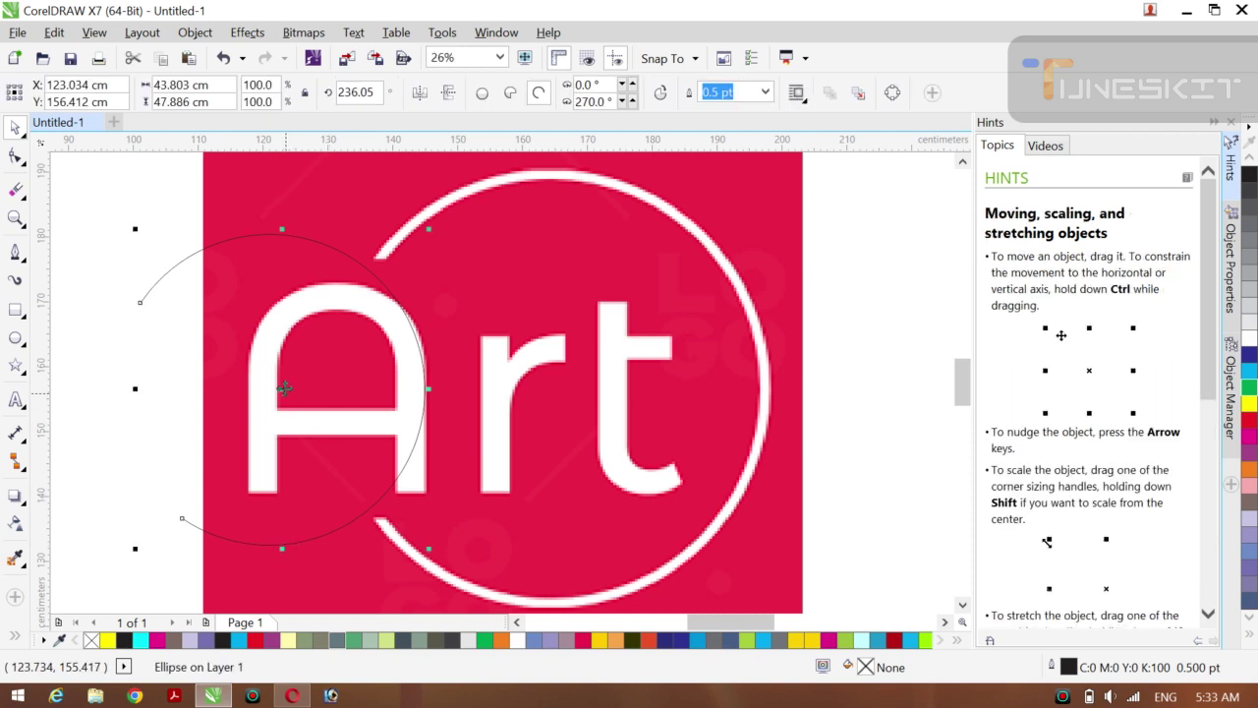
left_click_drag(282, 389, 547, 389)
key("z")
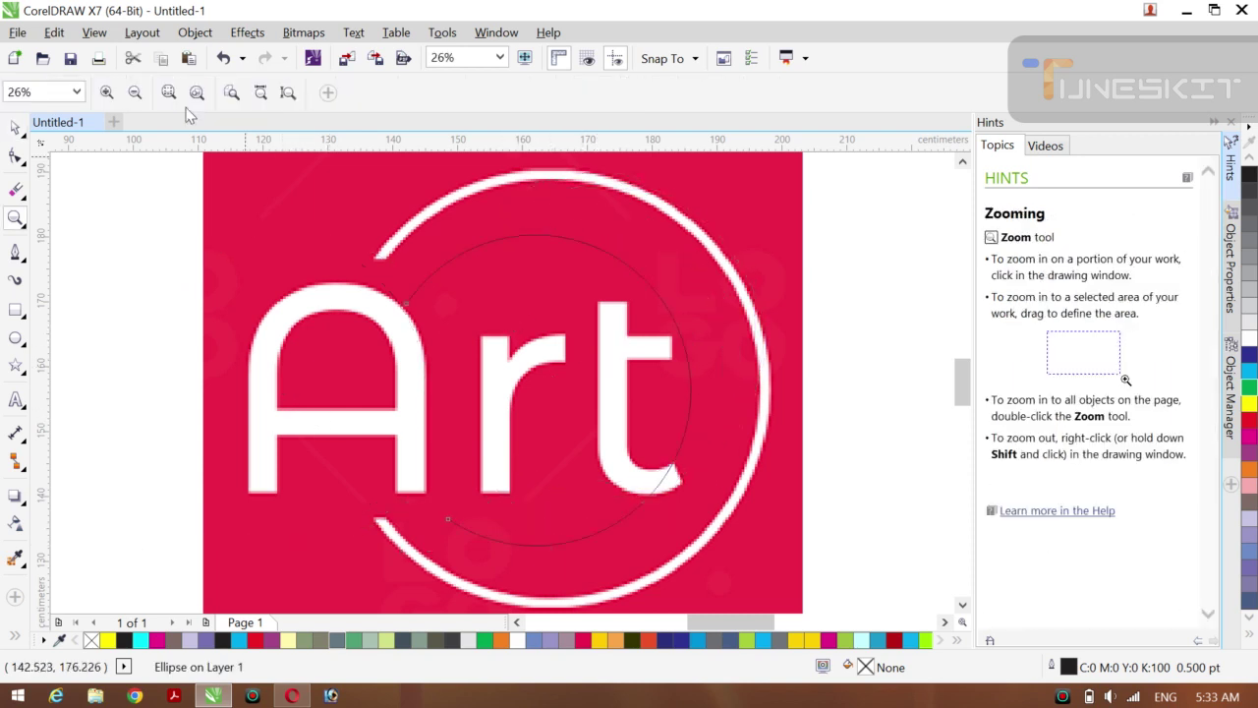
left_click(135, 94)
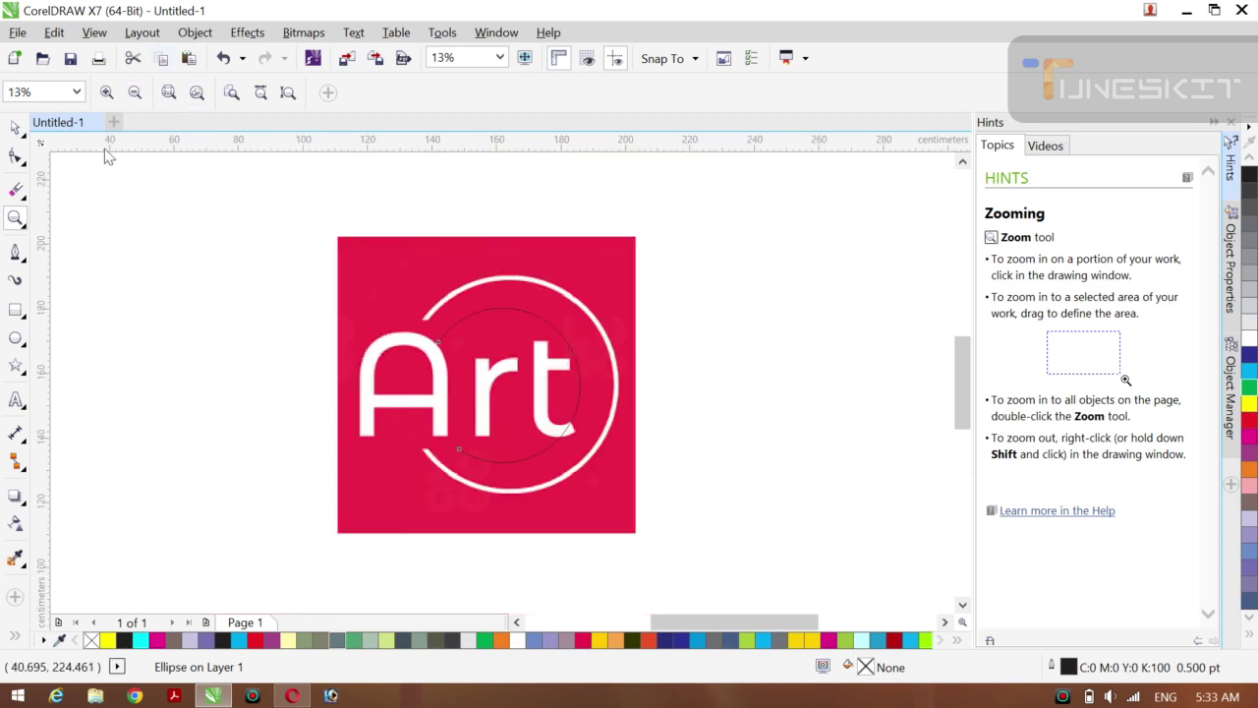
left_click(15, 129)
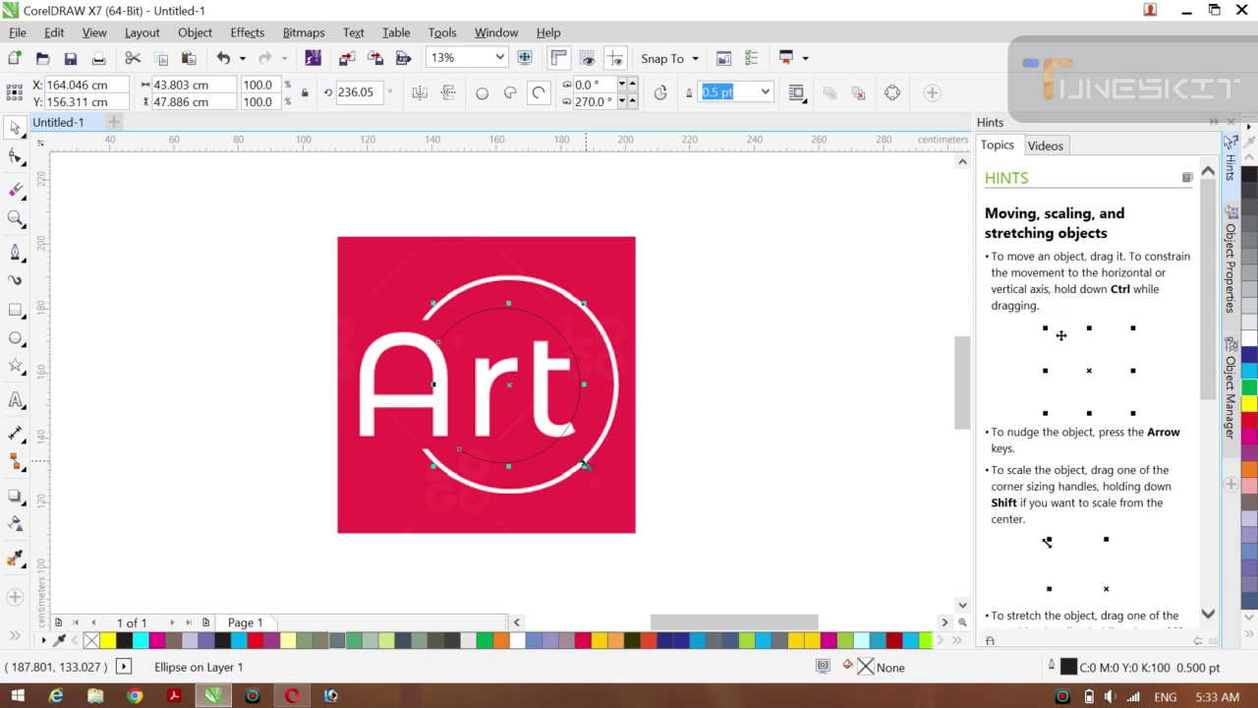
left_click_drag(583, 466, 641, 496)
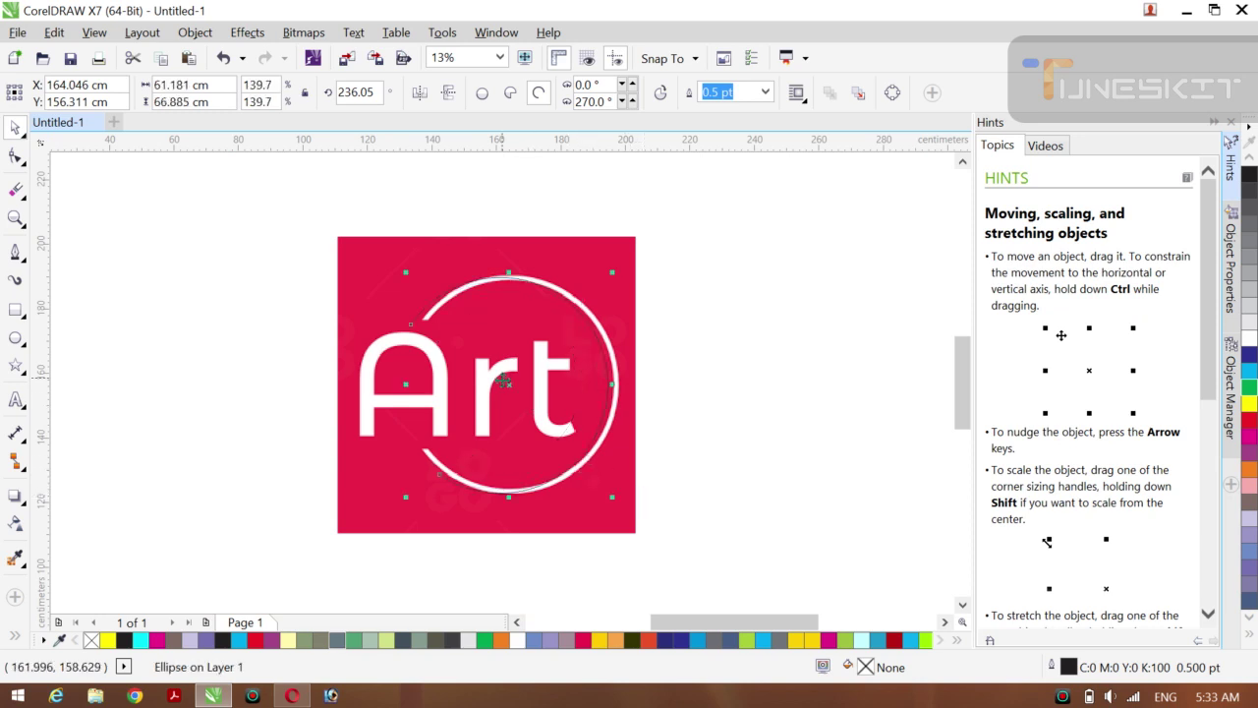
Step: Place the arc's lower end on the white ring's lower end and rotate the arc about that point to about 217.5°
left_click_drag(502, 385, 489, 357)
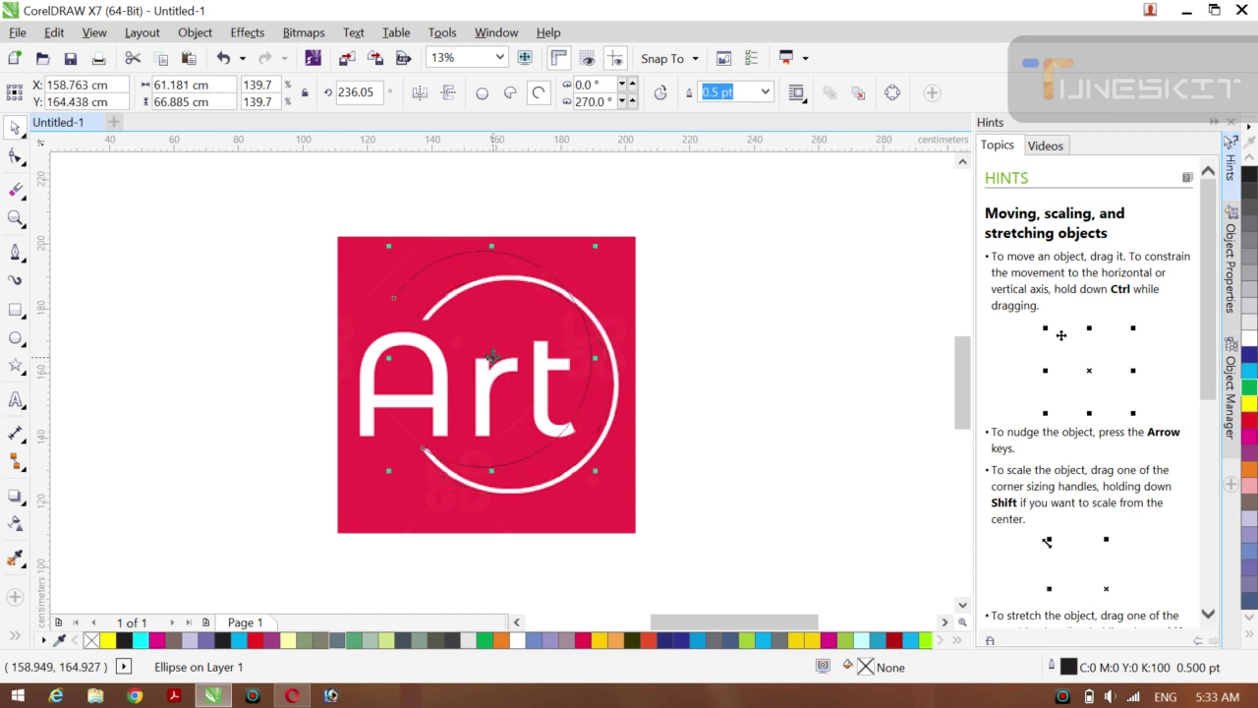
left_click(490, 358)
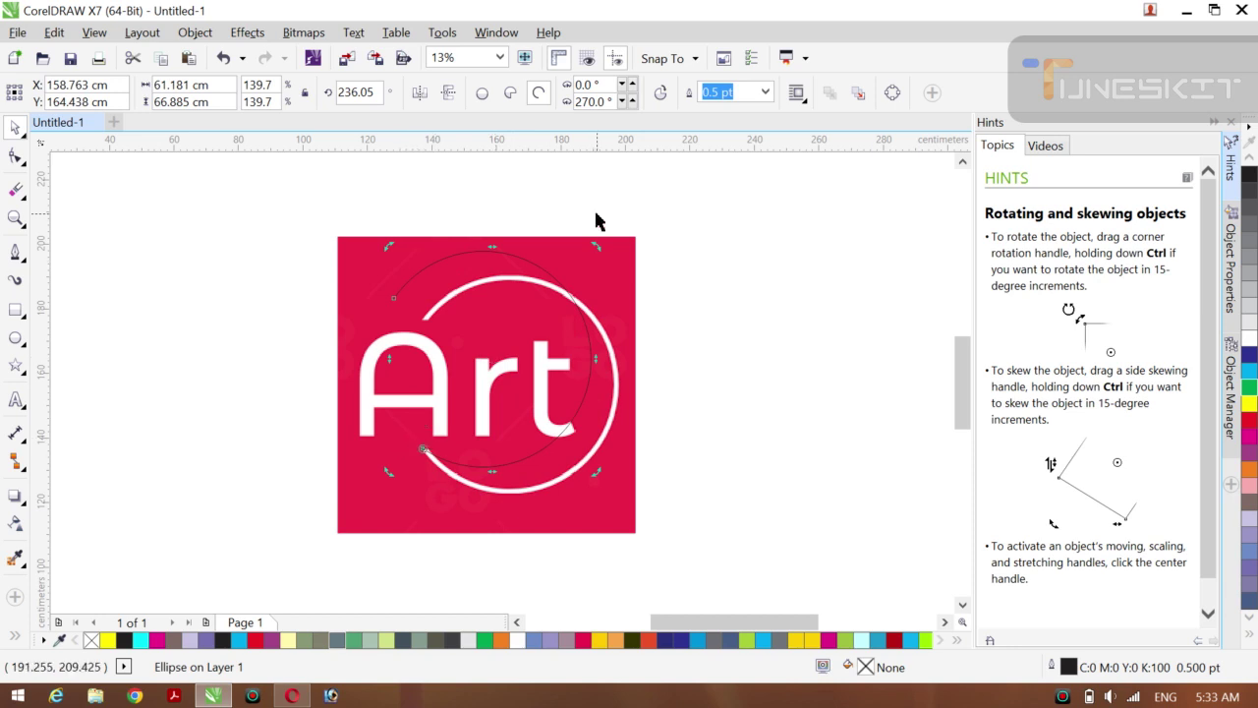
left_click_drag(596, 245, 618, 339)
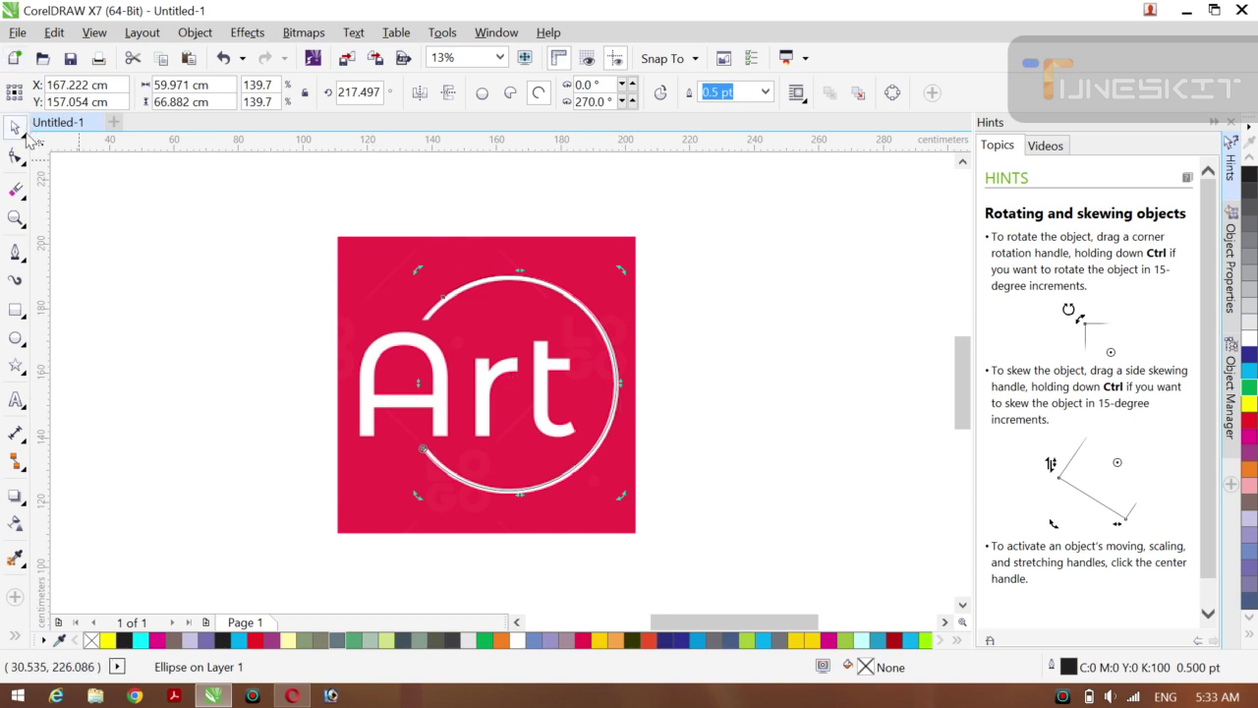
left_click(122, 214)
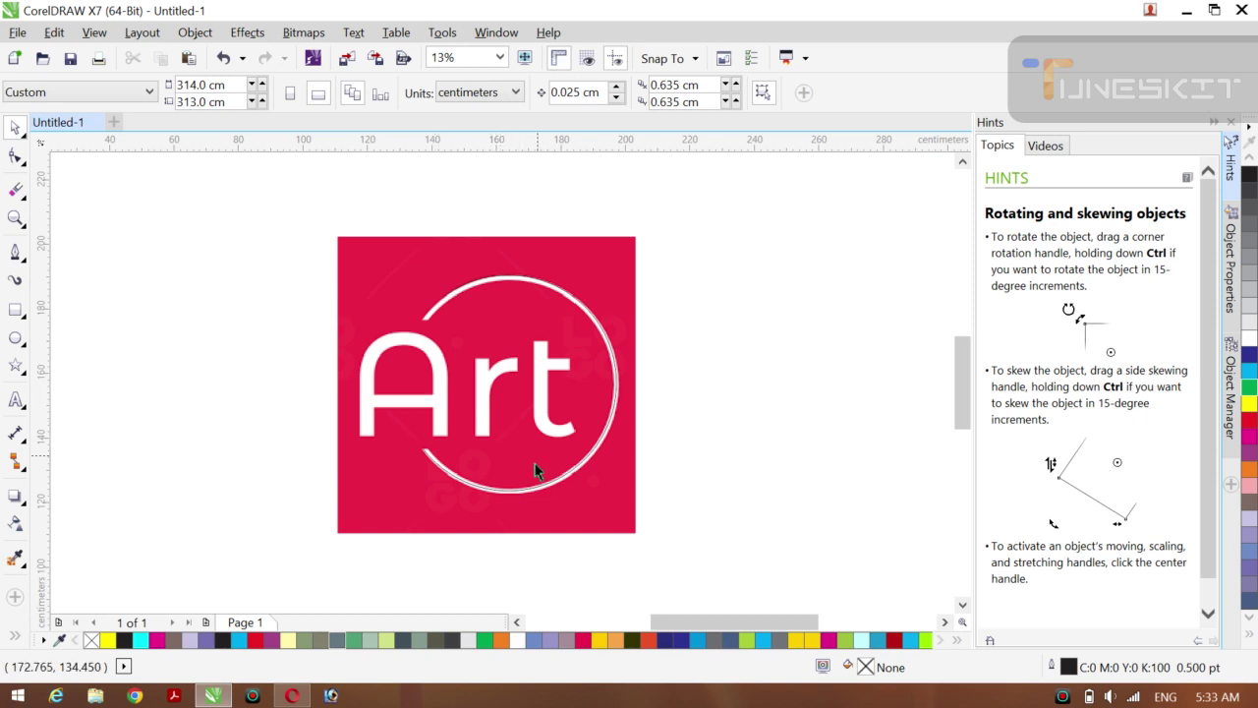
Step: Rotate the arc about the white ring's centre to about 227.5°, evening out its two ends, and deselect it
left_click(558, 484)
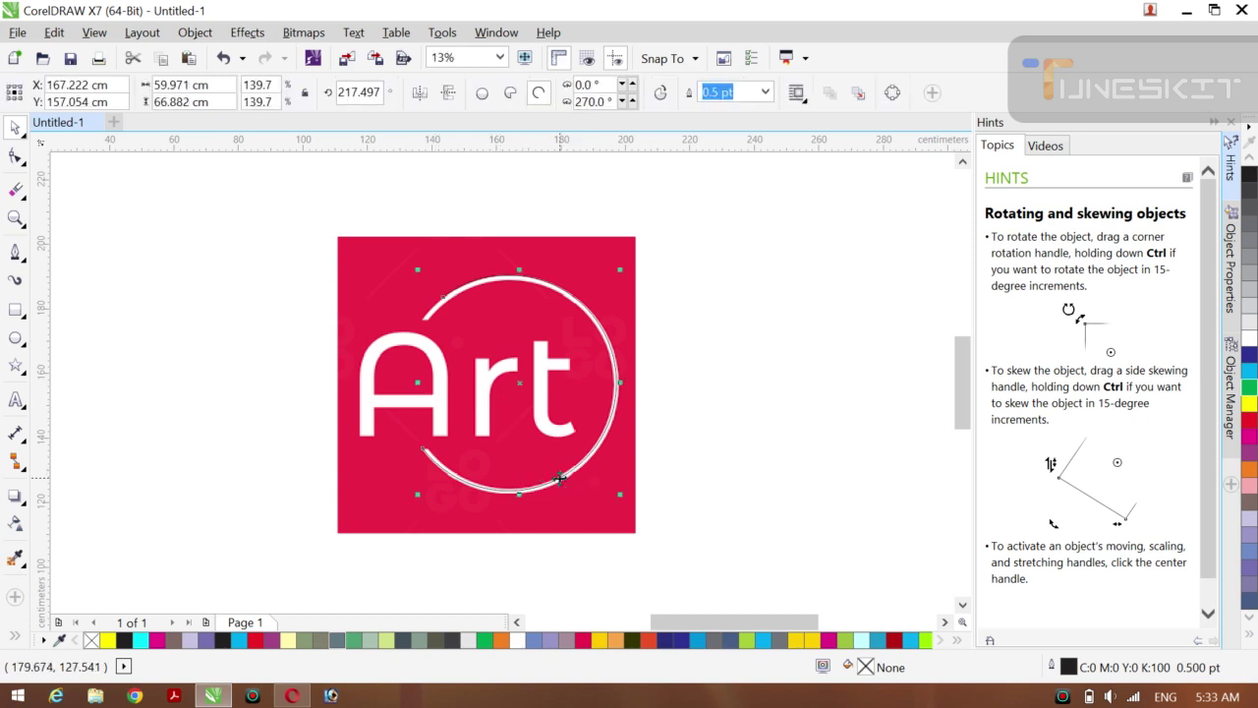
left_click(519, 386)
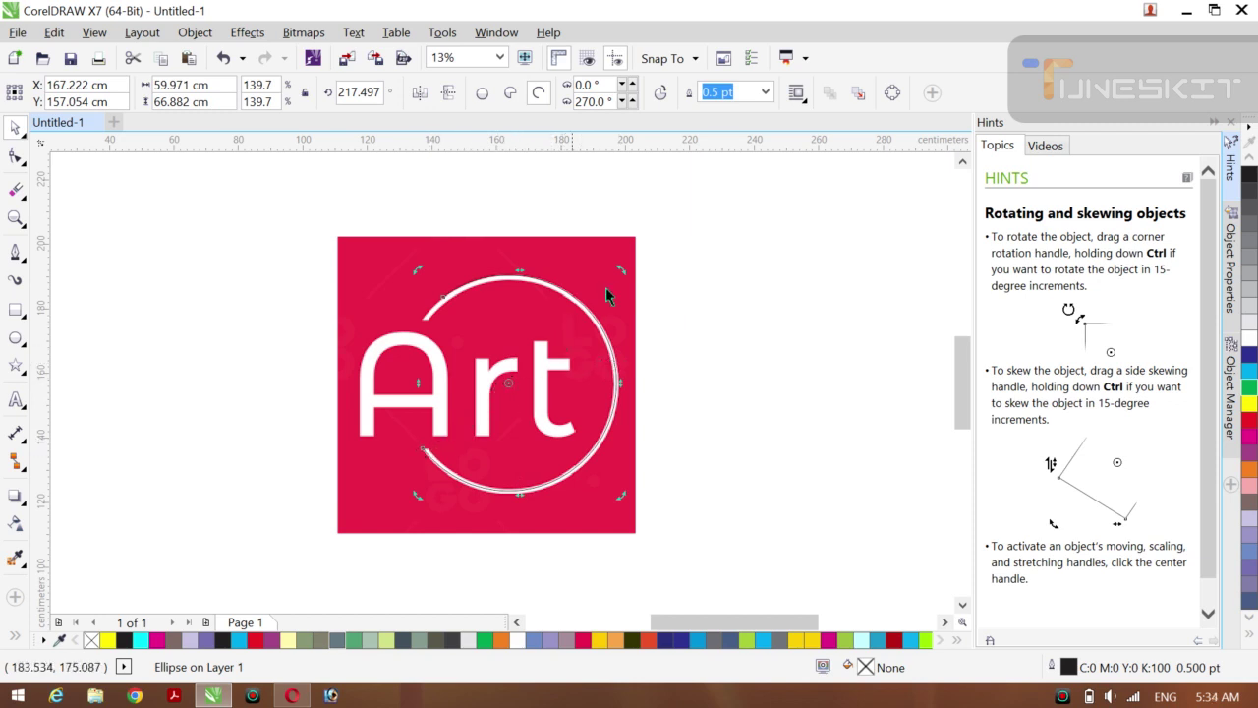
mouse_move(617, 272)
left_mouse_down()
mouse_move(600, 275)
mouse_move(616, 270)
left_mouse_up()
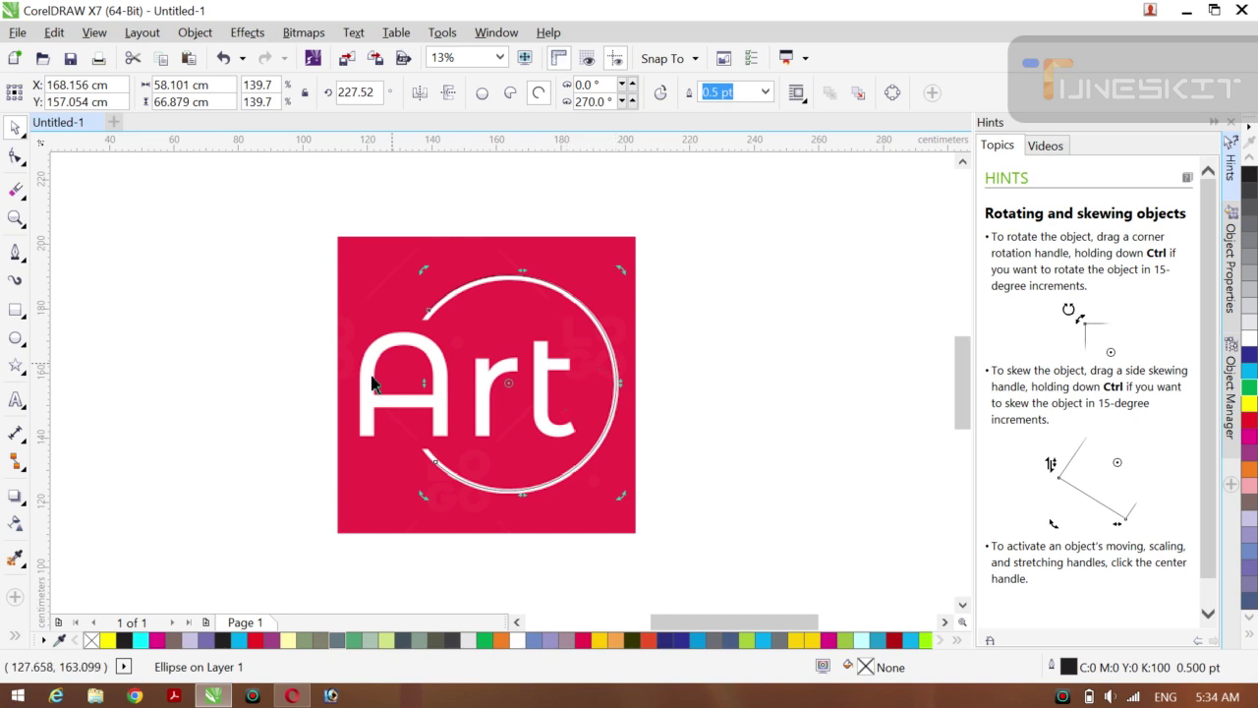
left_click(215, 378)
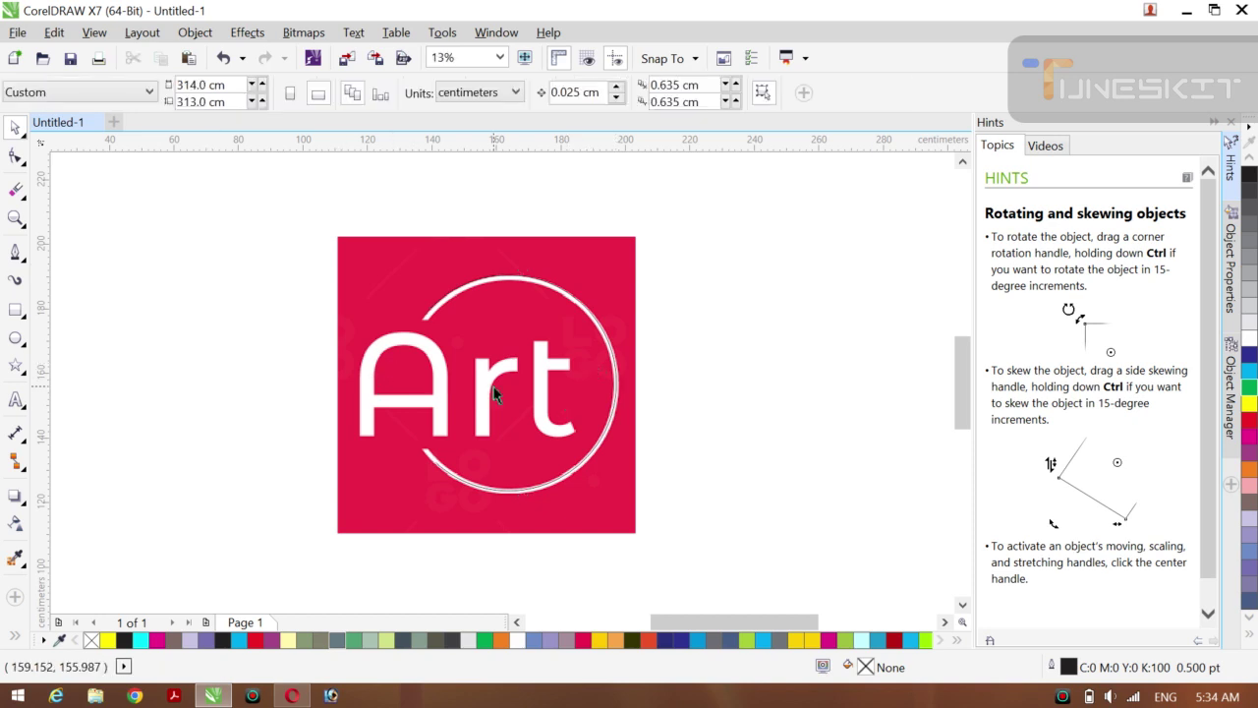
Step: Shift the arc about 0.8 cm to the right over the white ring and try to scale it down slightly
left_click(573, 479)
left_click_drag(524, 384, 528, 386)
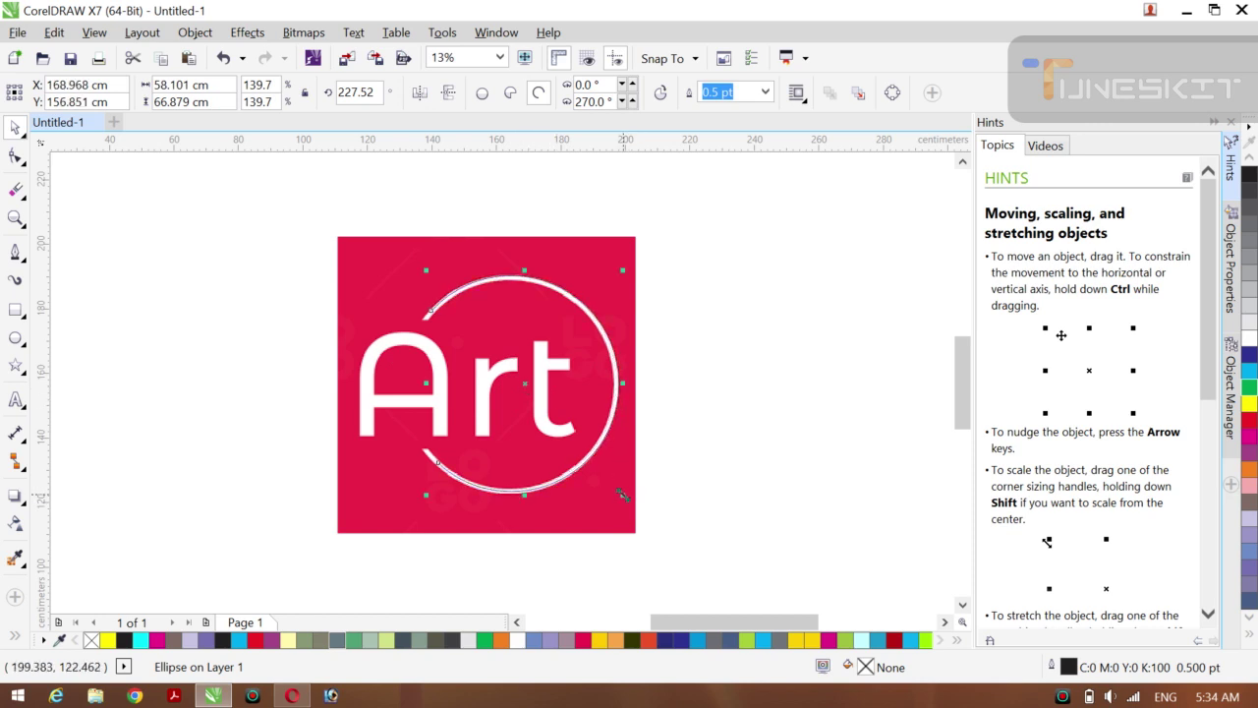
mouse_move(622, 495)
left_mouse_down()
mouse_move(633, 502)
mouse_move(616, 494)
left_mouse_up()
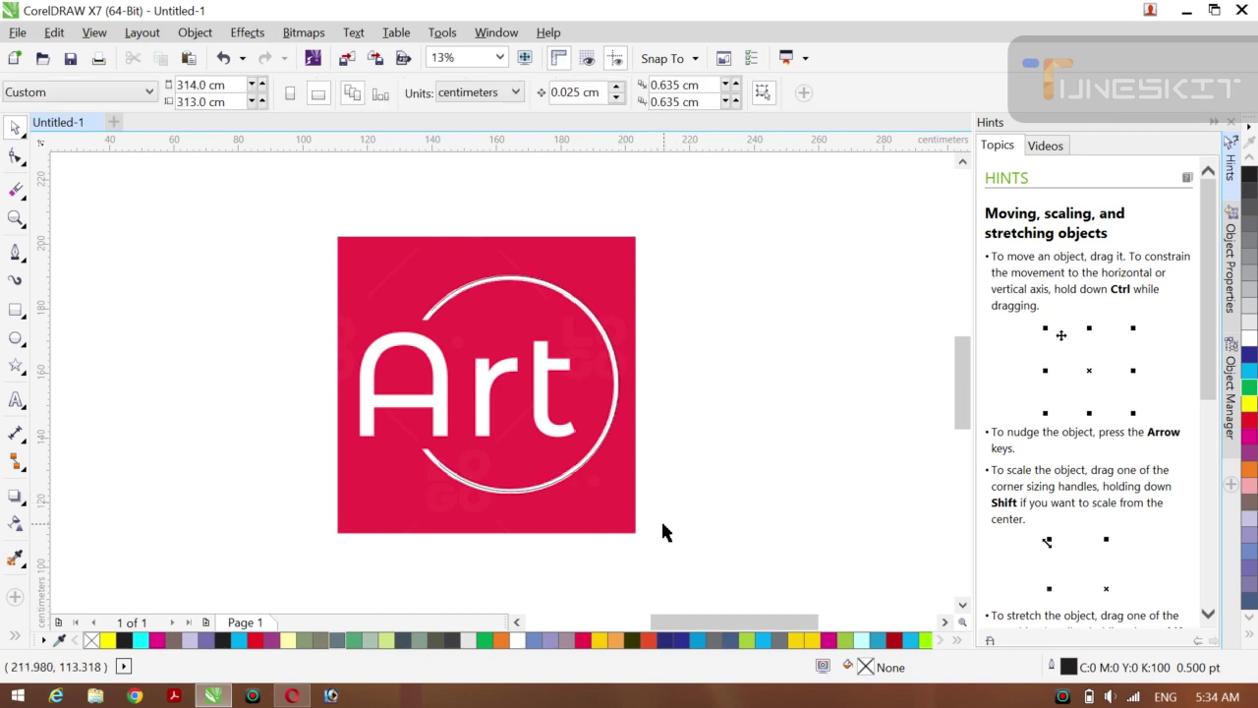
left_click(556, 483)
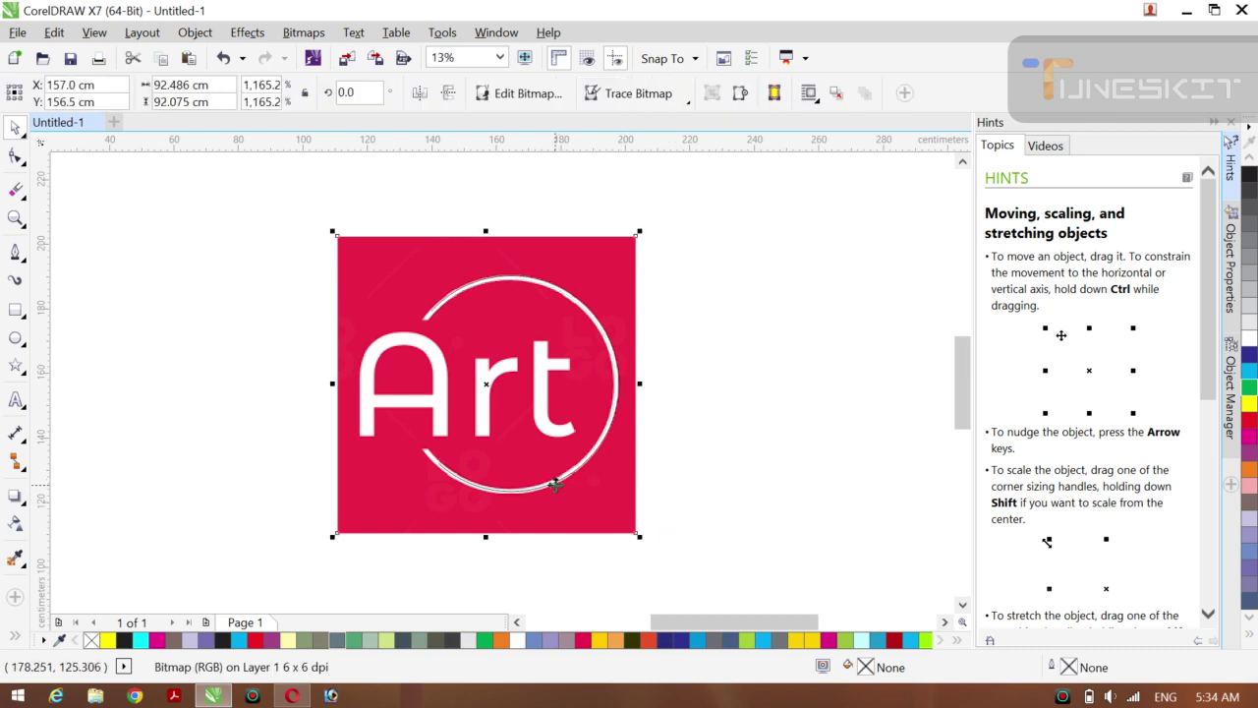
left_click(209, 385)
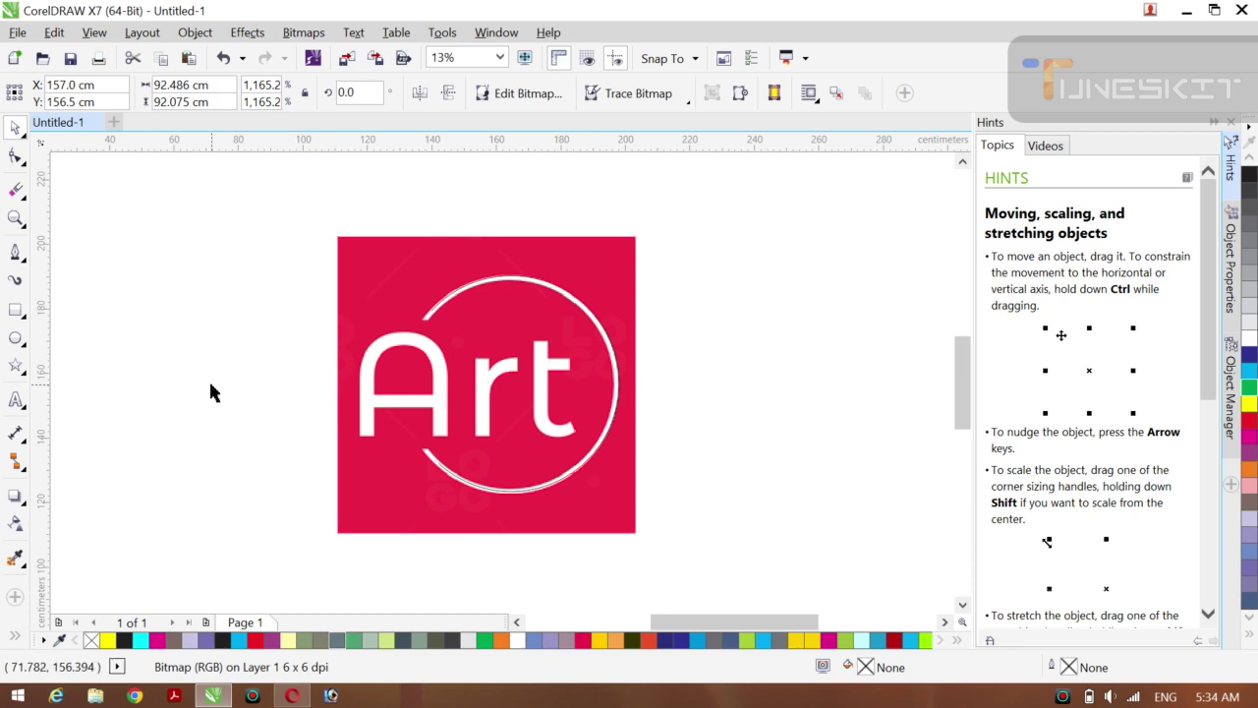
Step: Set the arc's outline width to 36 pt and shift the arc slightly left onto the white ring
left_click(436, 303)
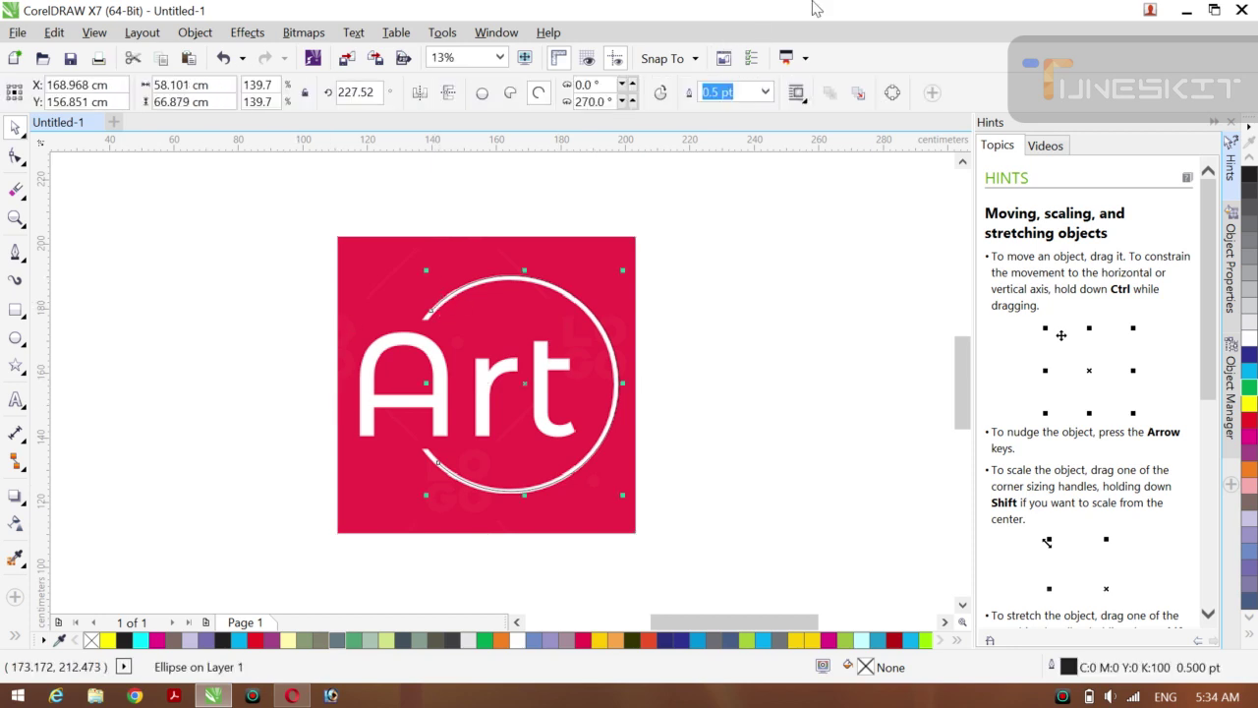
left_click(767, 93)
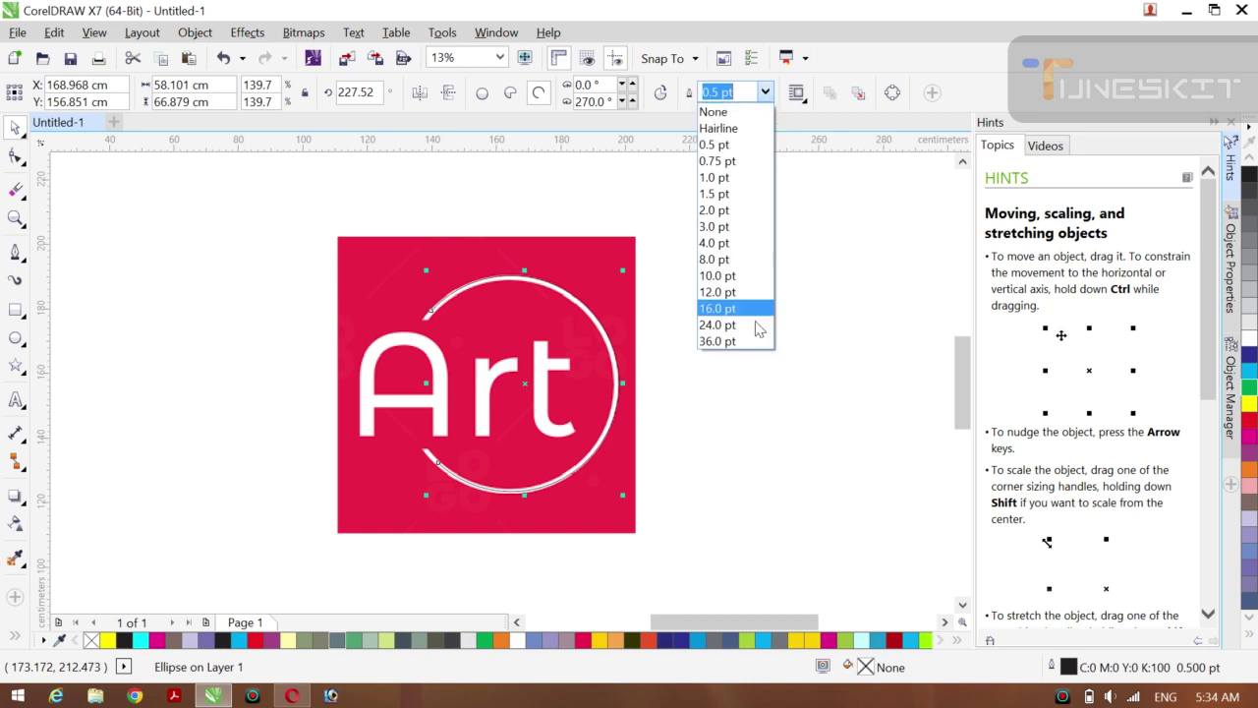
left_click(735, 340)
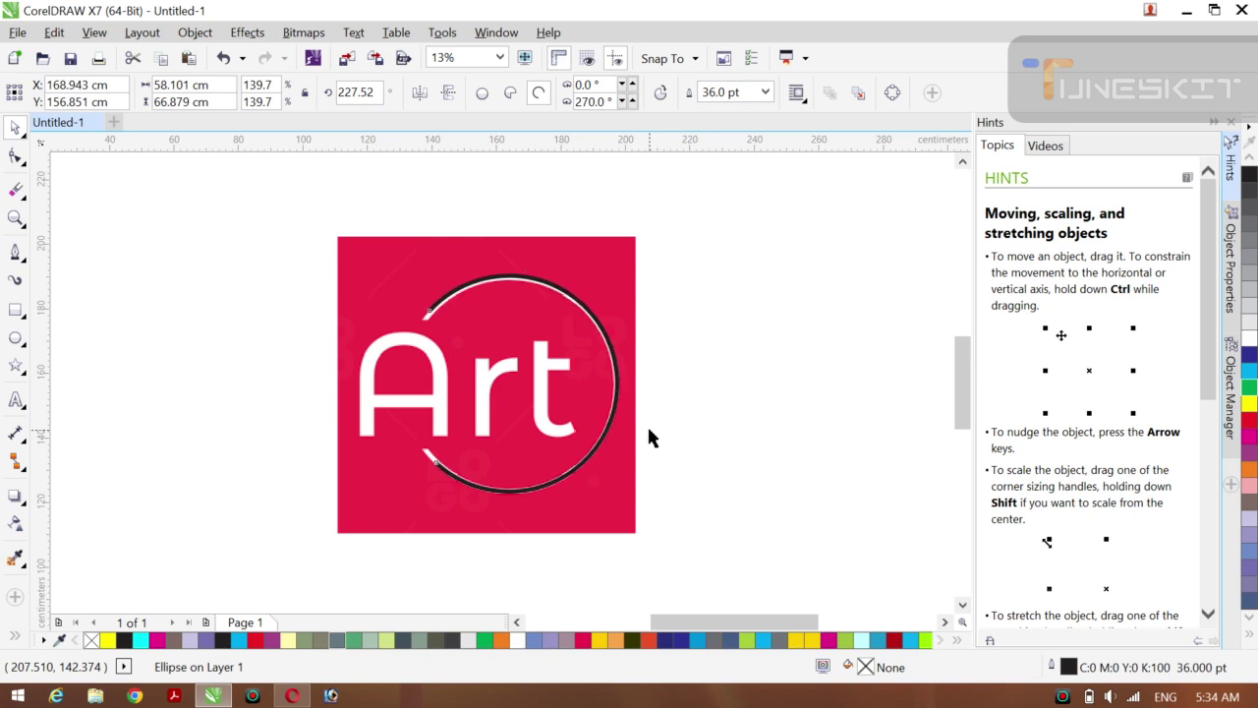
left_click_drag(453, 413, 450, 413)
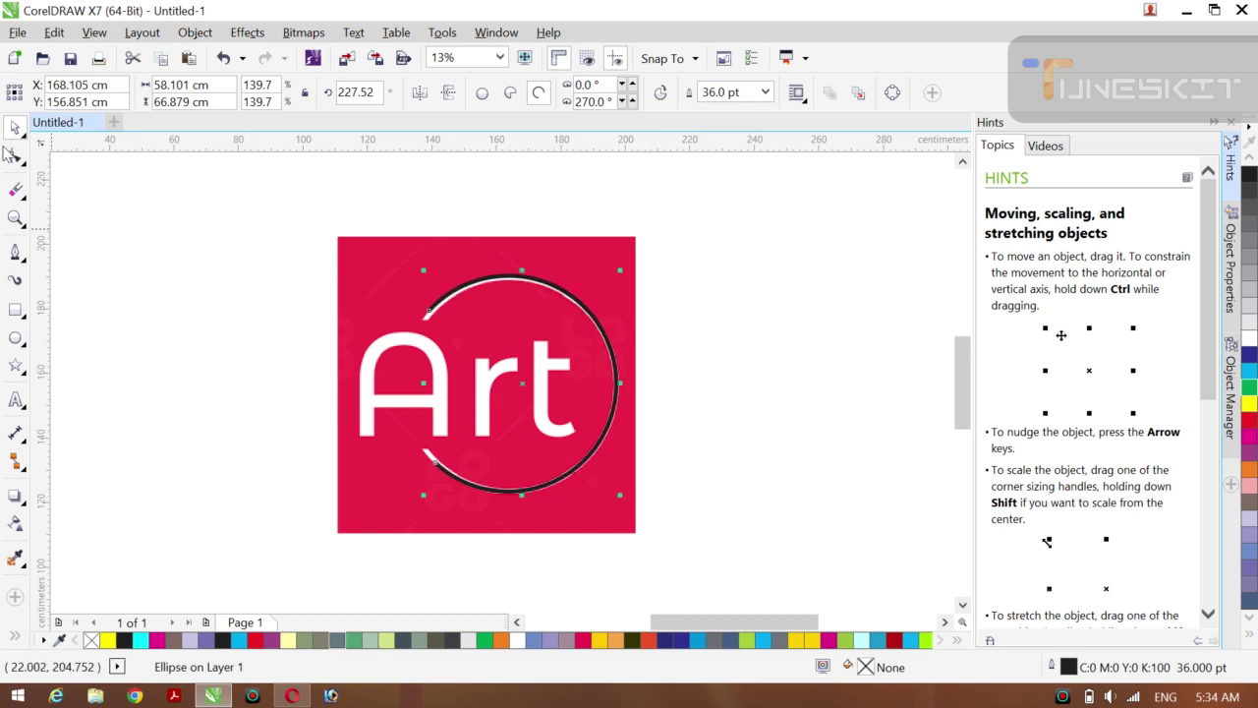
Step: Extend both ends of the arc to the white ring's ends with the Shape tool, keeping it an open arc from about 353.5° to 274°
key("F10")
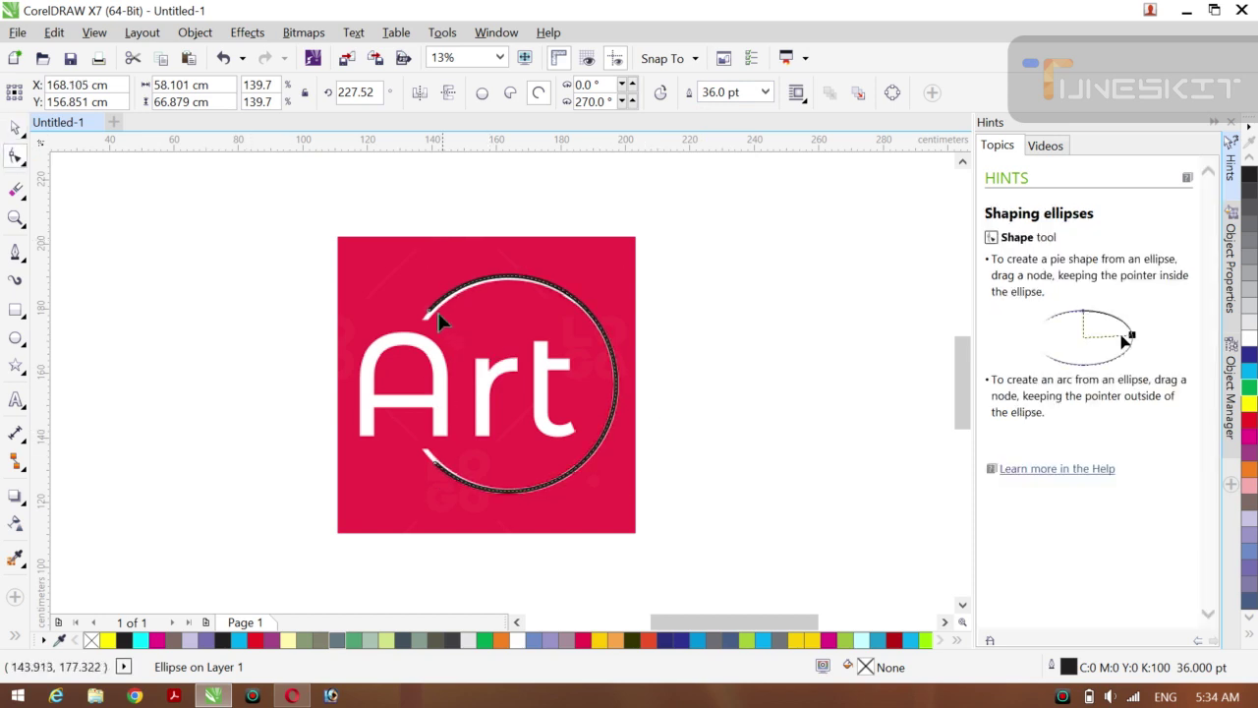
left_click_drag(428, 314, 433, 323)
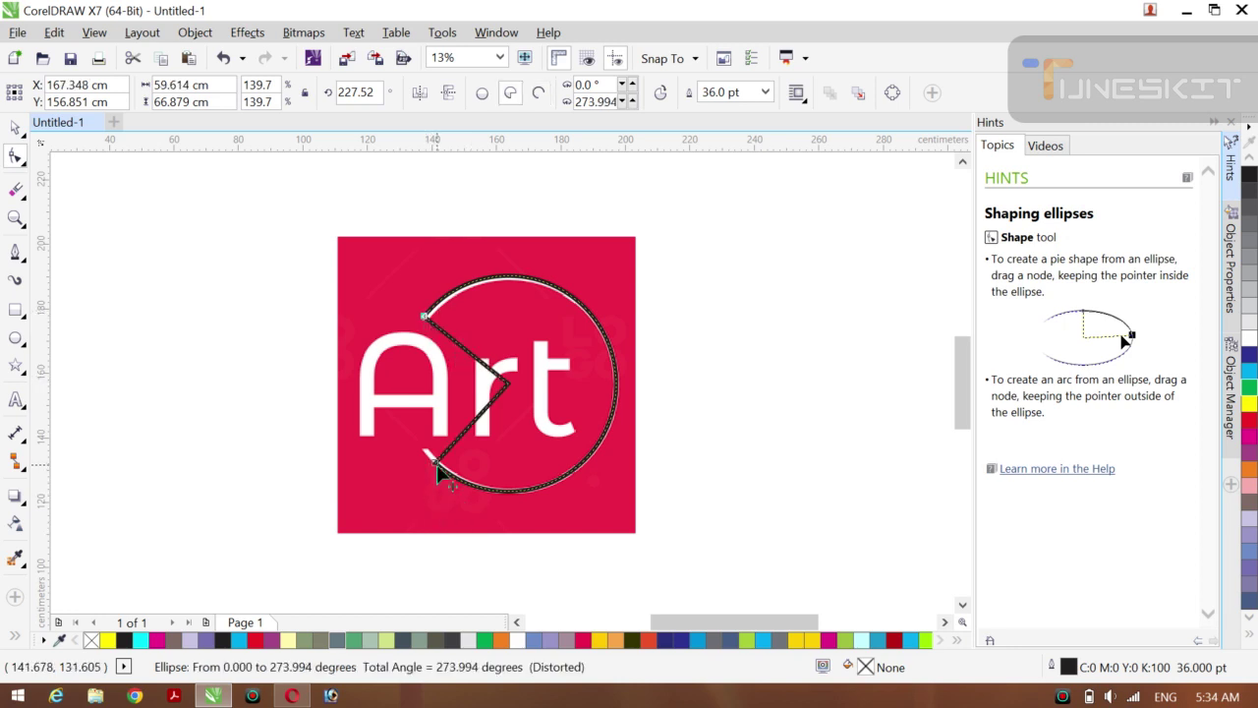
left_click_drag(433, 459, 422, 458)
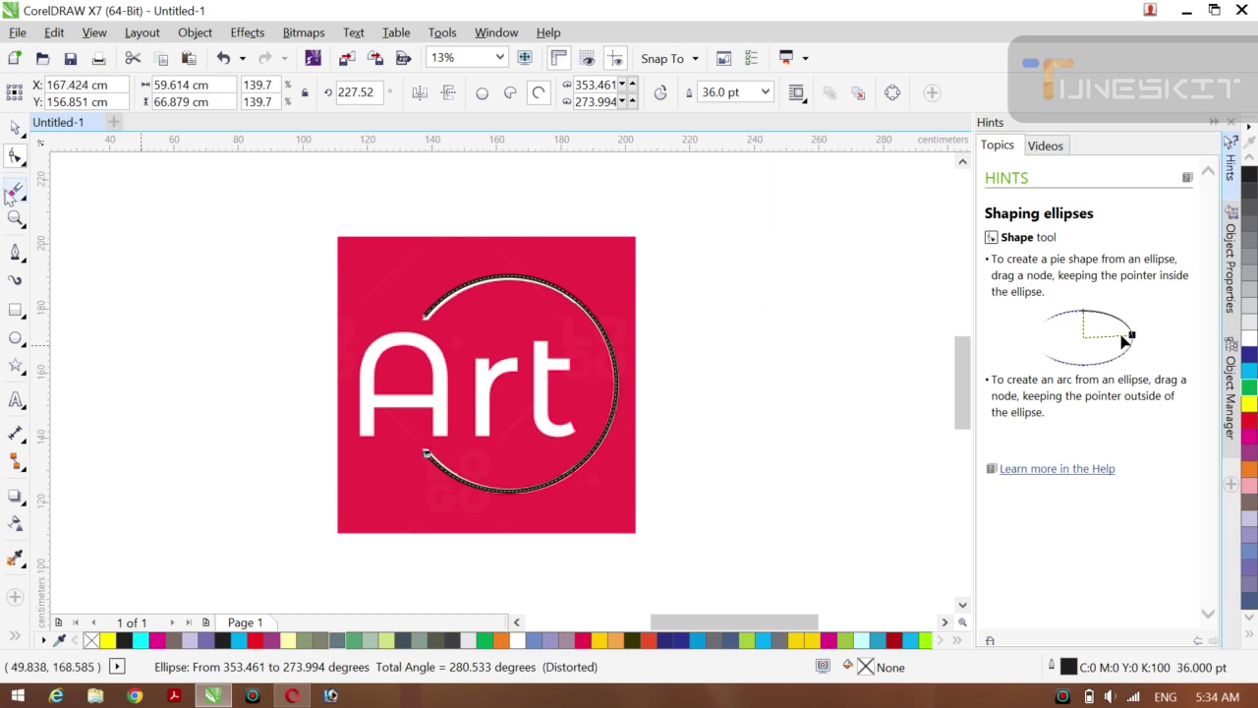
Step: Nudge the arc slightly down and to the right over the white ring
left_click(15, 127)
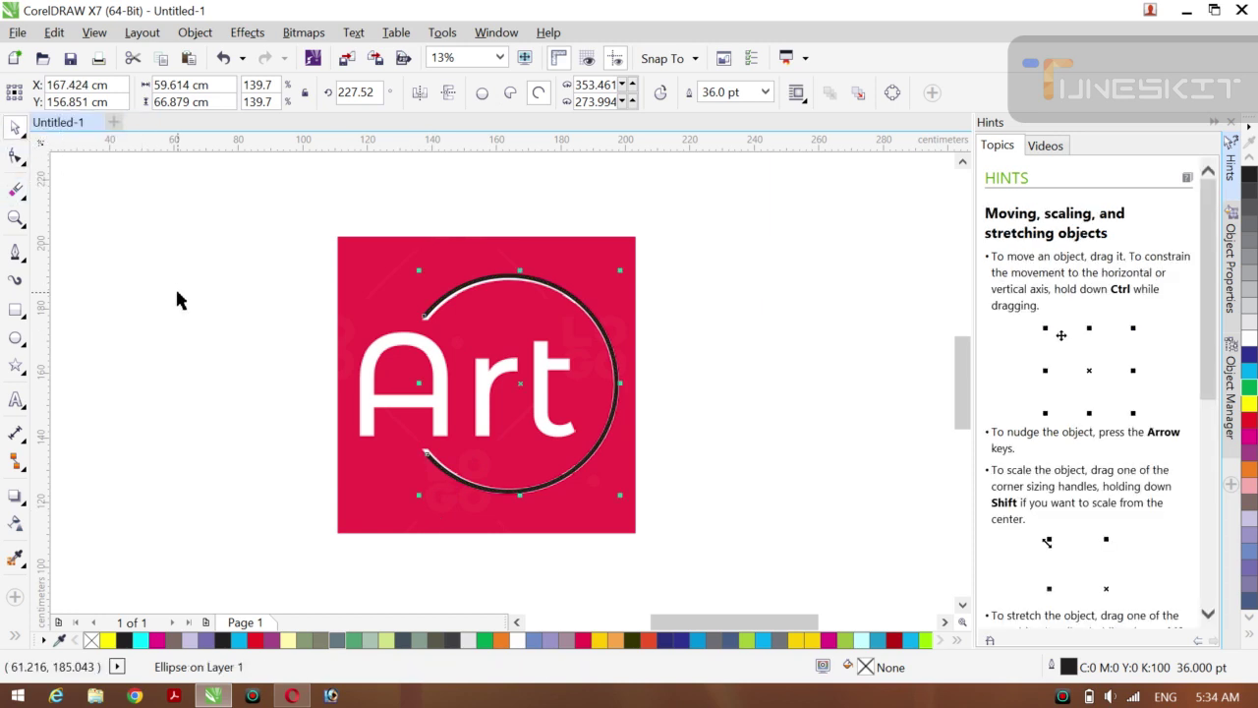
key("Down")
key("Right")
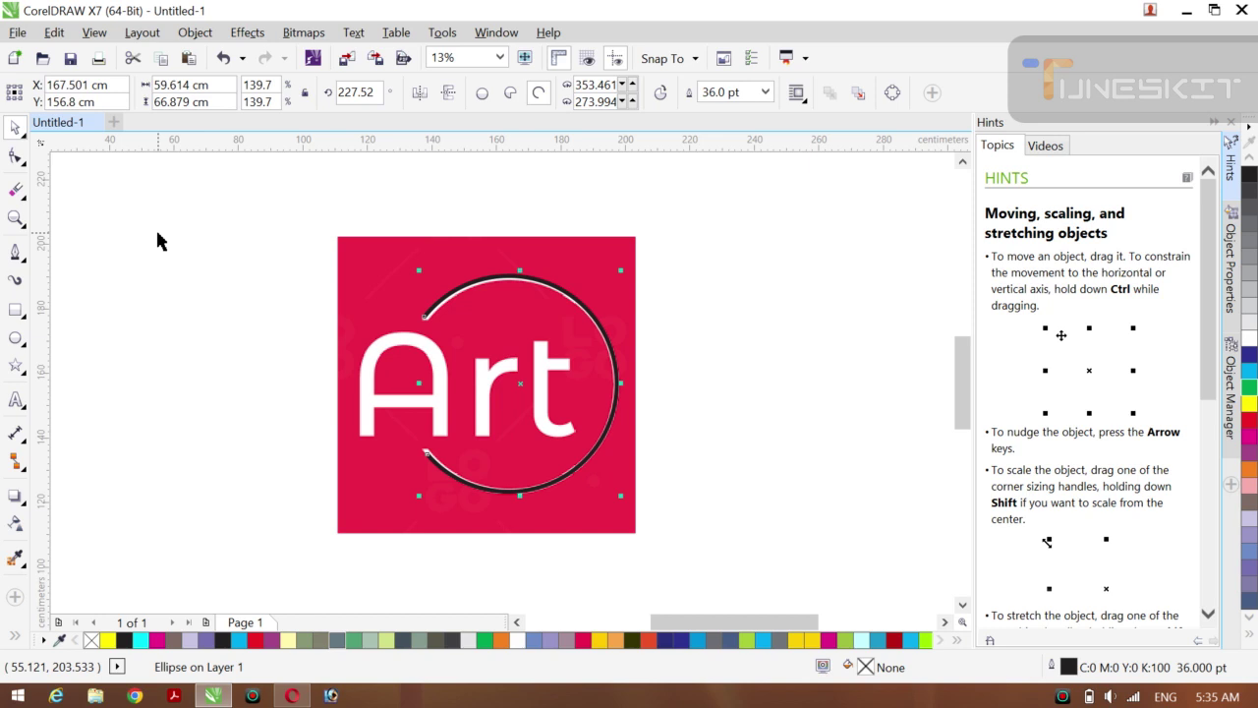
Step: Deselect the arc and add the artistic text "Art" in Arial at 400 pt on the empty area left of the reference image
left_click(27, 143)
left_click(332, 515)
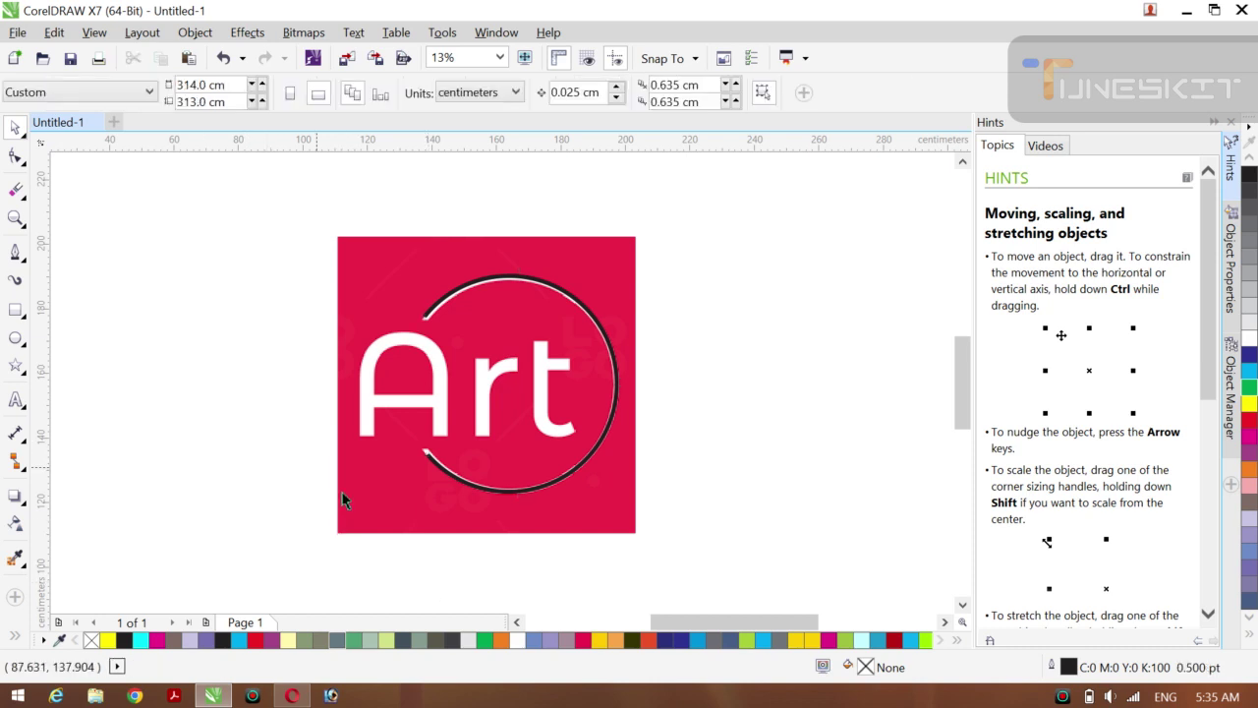
left_click(15, 398)
left_click(121, 246)
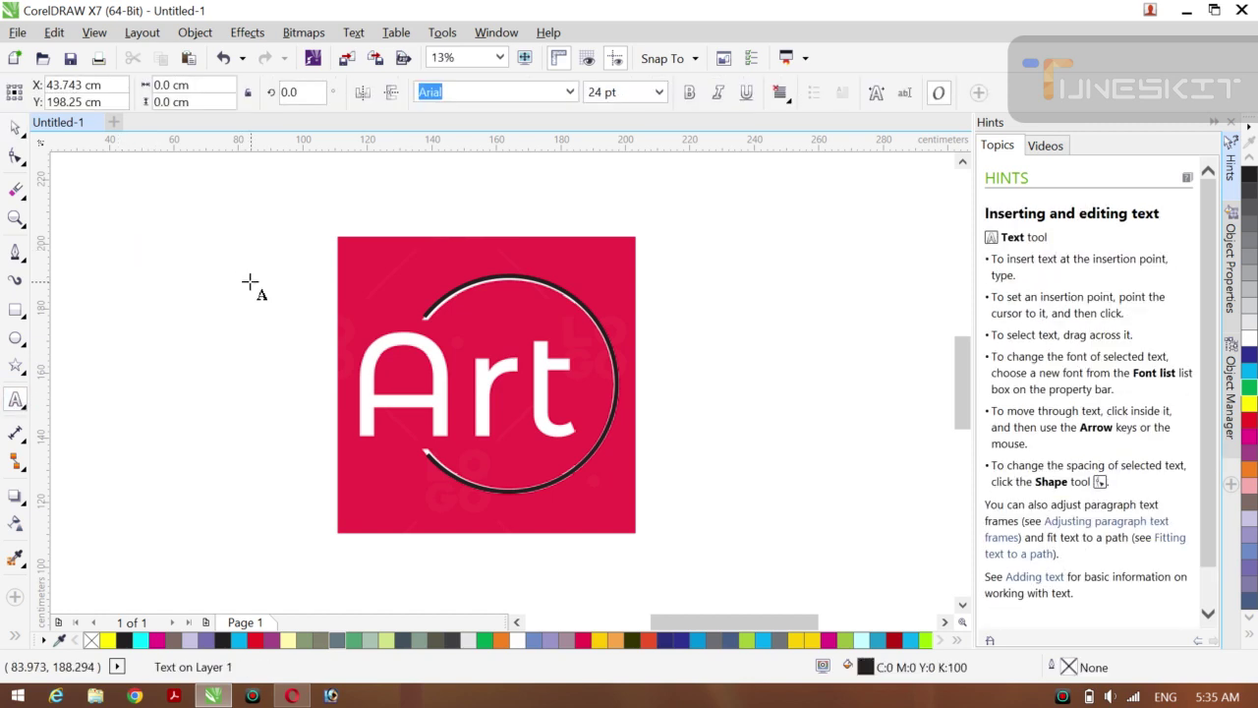
left_click(658, 91)
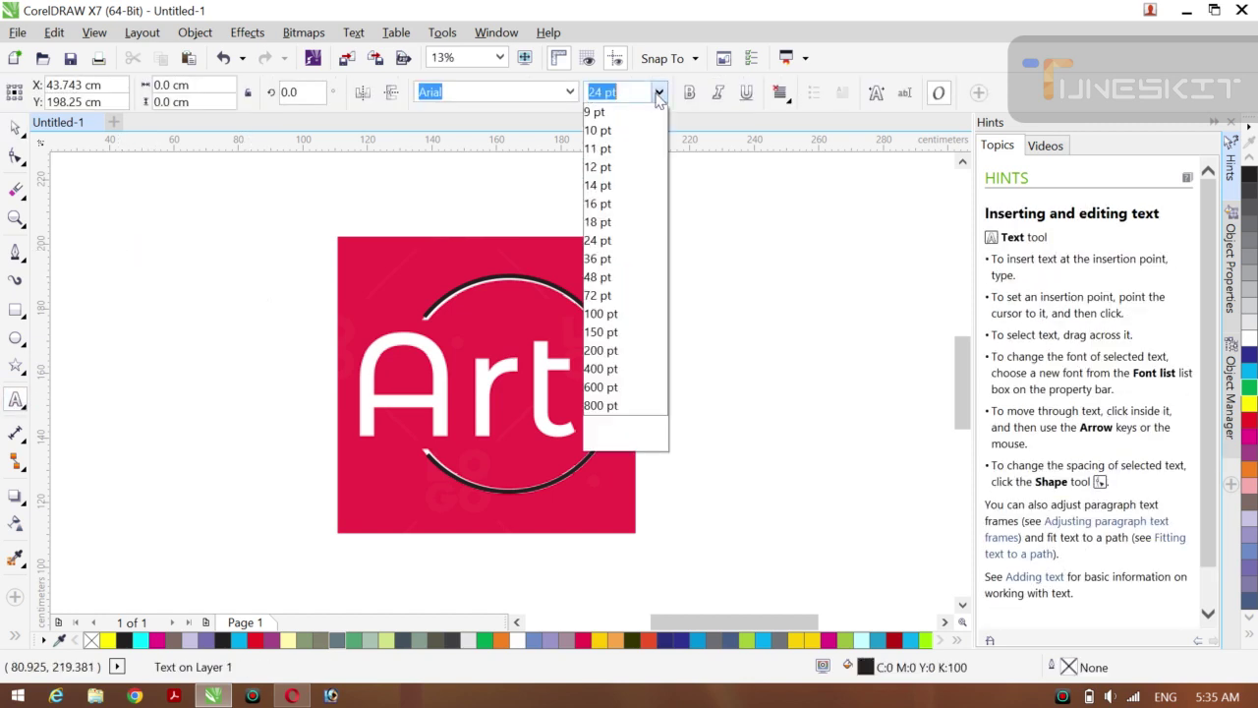
left_click(601, 424)
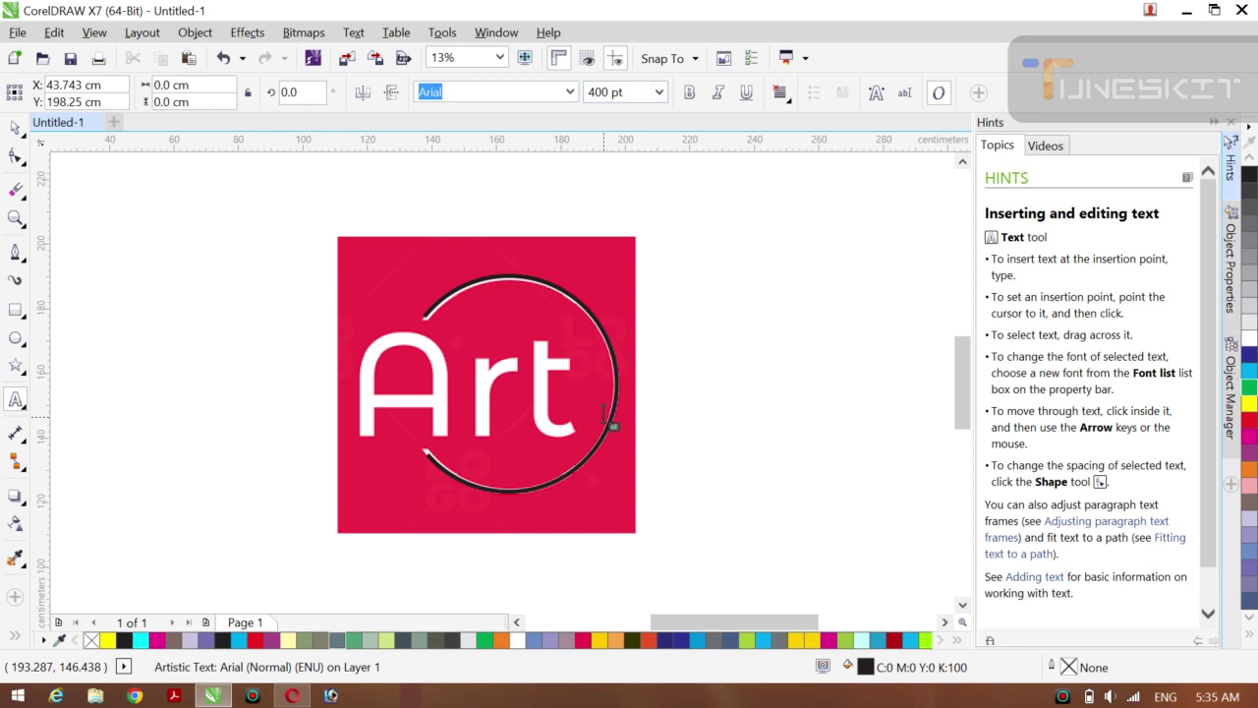
type("Art")
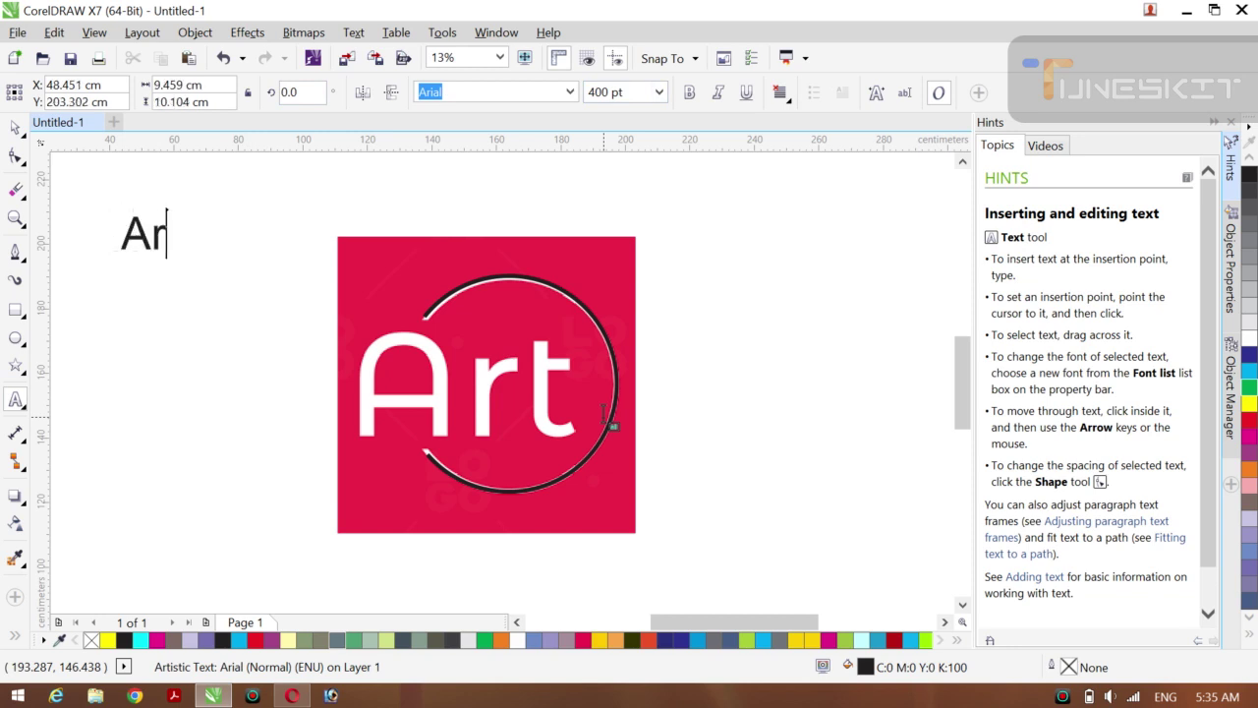
left_click(16, 129)
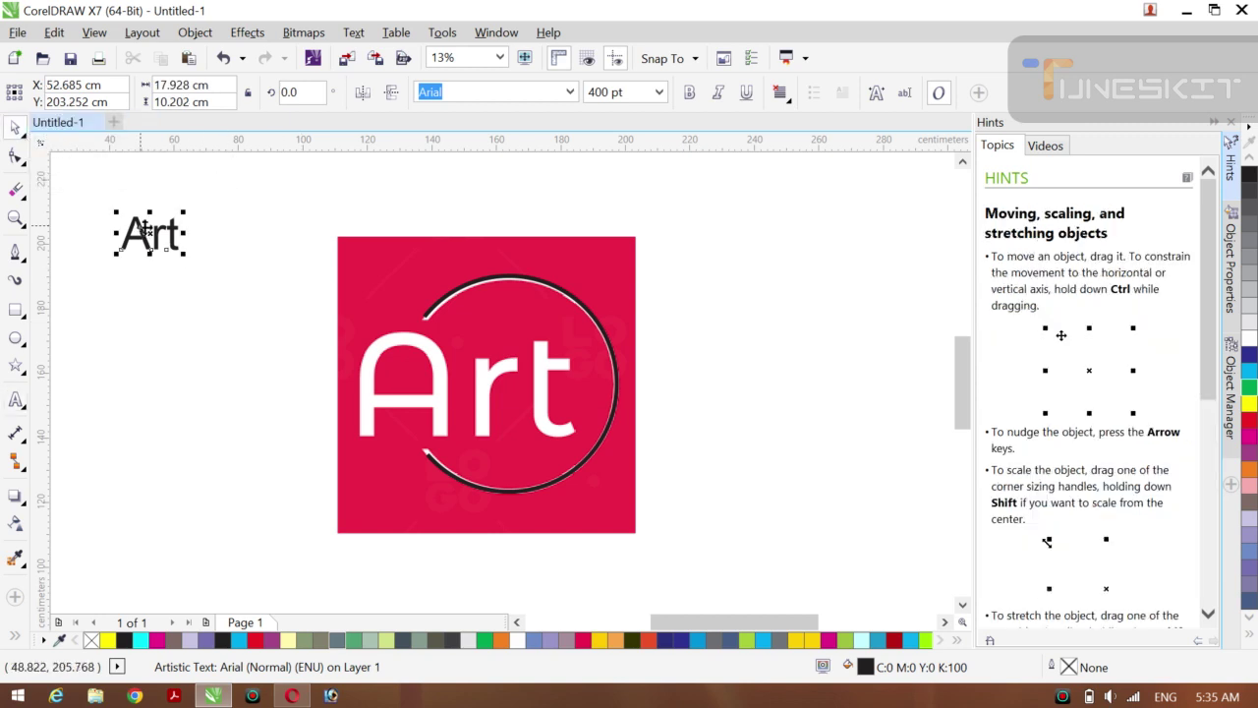
Step: Move the "Art" text about 6.5 cm left and 5.2 cm up, and set its font to Bell MT (Regular, Normal)
left_click_drag(147, 233, 125, 217)
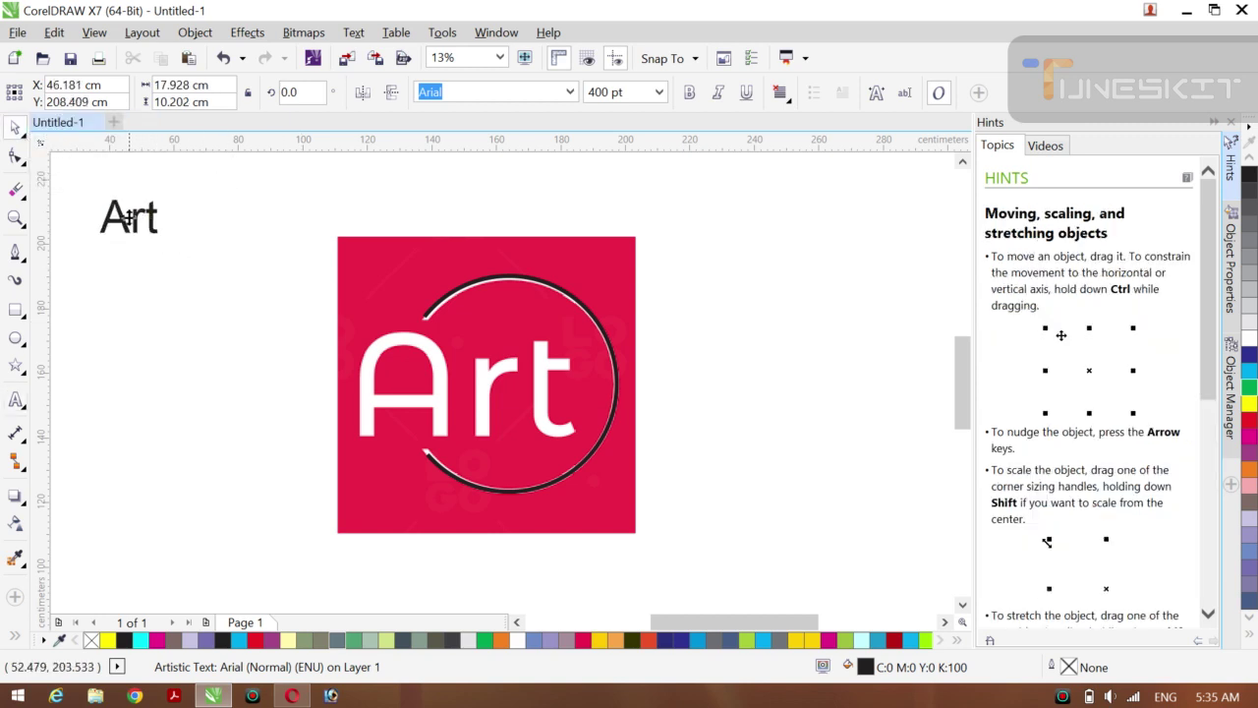
left_click(570, 91)
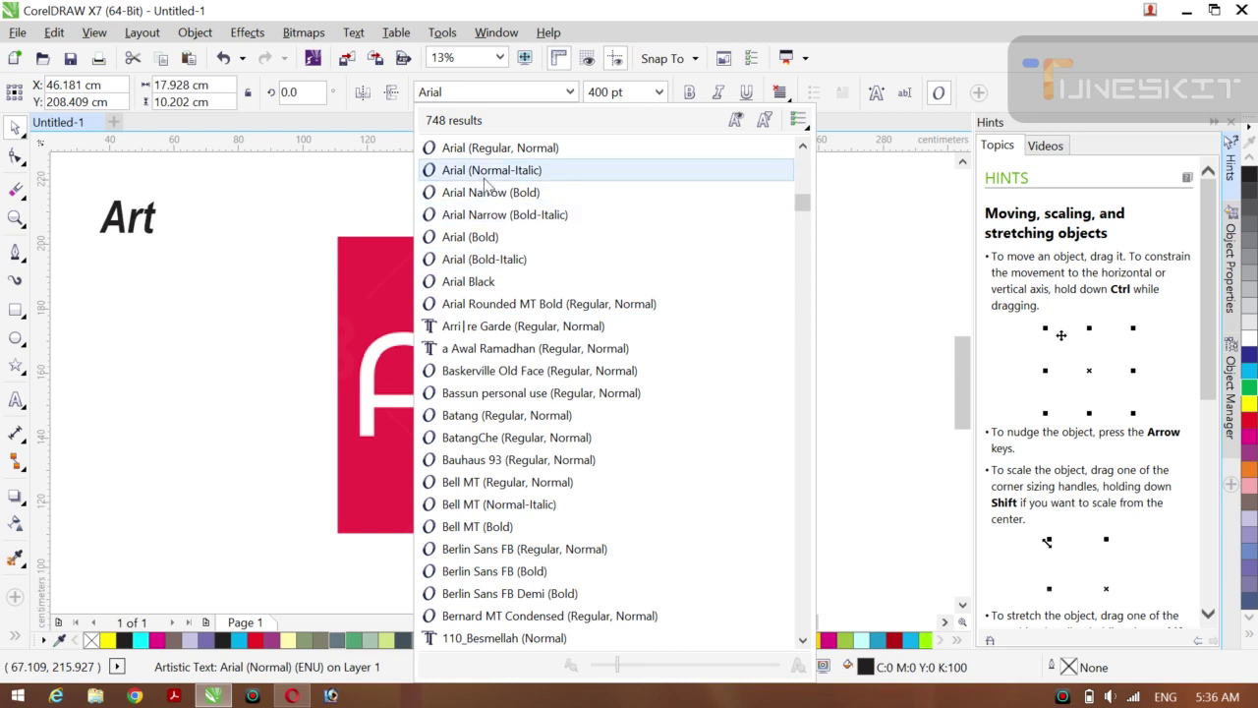
left_click(484, 490)
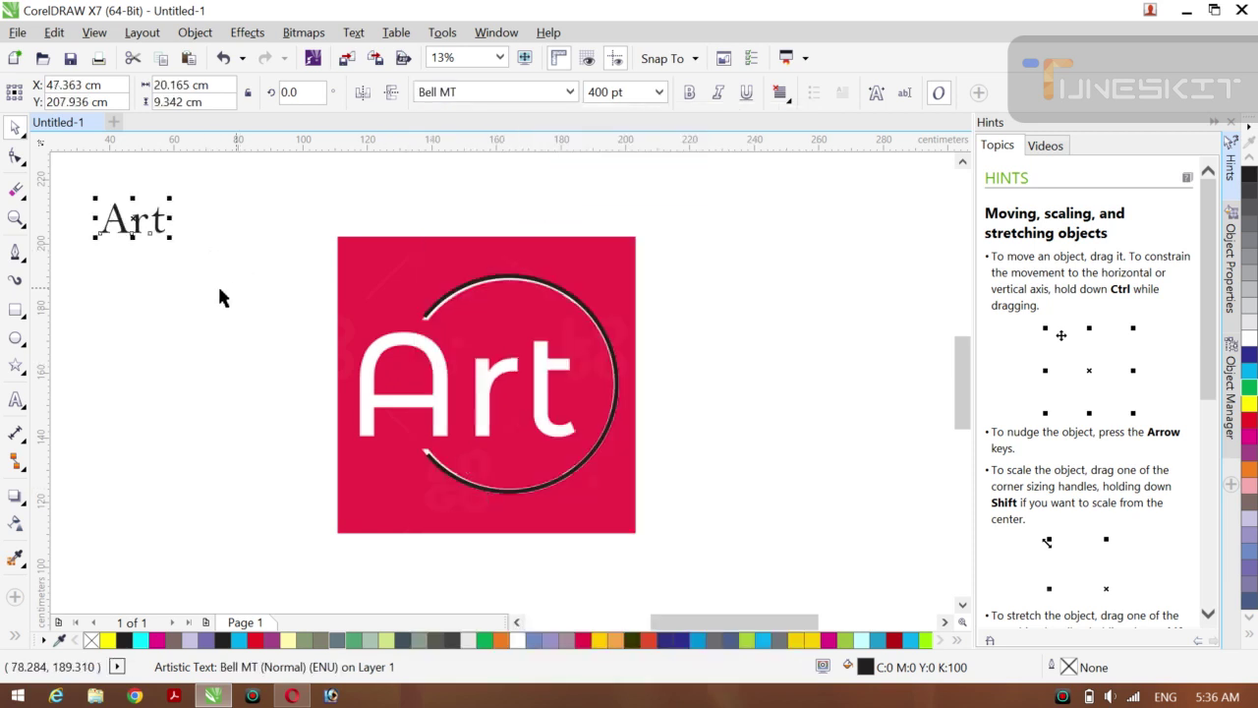
Step: Preview the fonts from the Bodoni family through Clarendon BT on the "Art" text, comparing them with the logo lettering
left_click(569, 91)
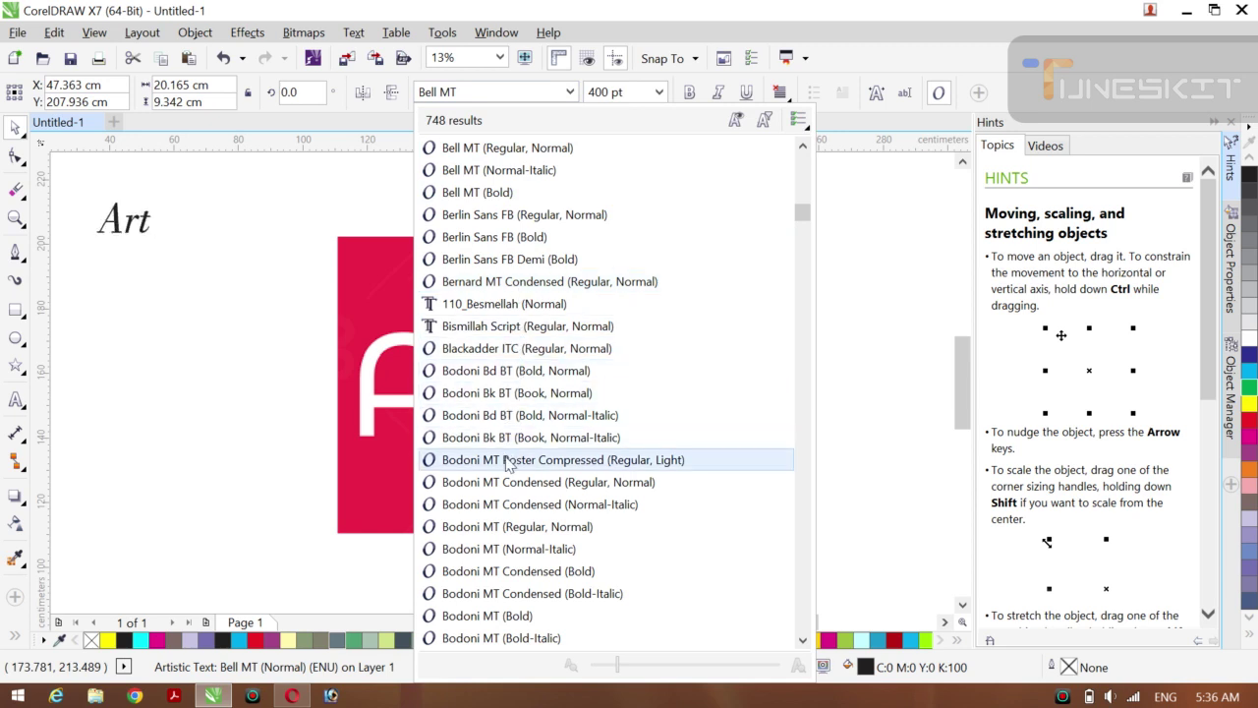
key("Down")
key("Down")
key("Down")
key("Down")
key("Down")
key("Down")
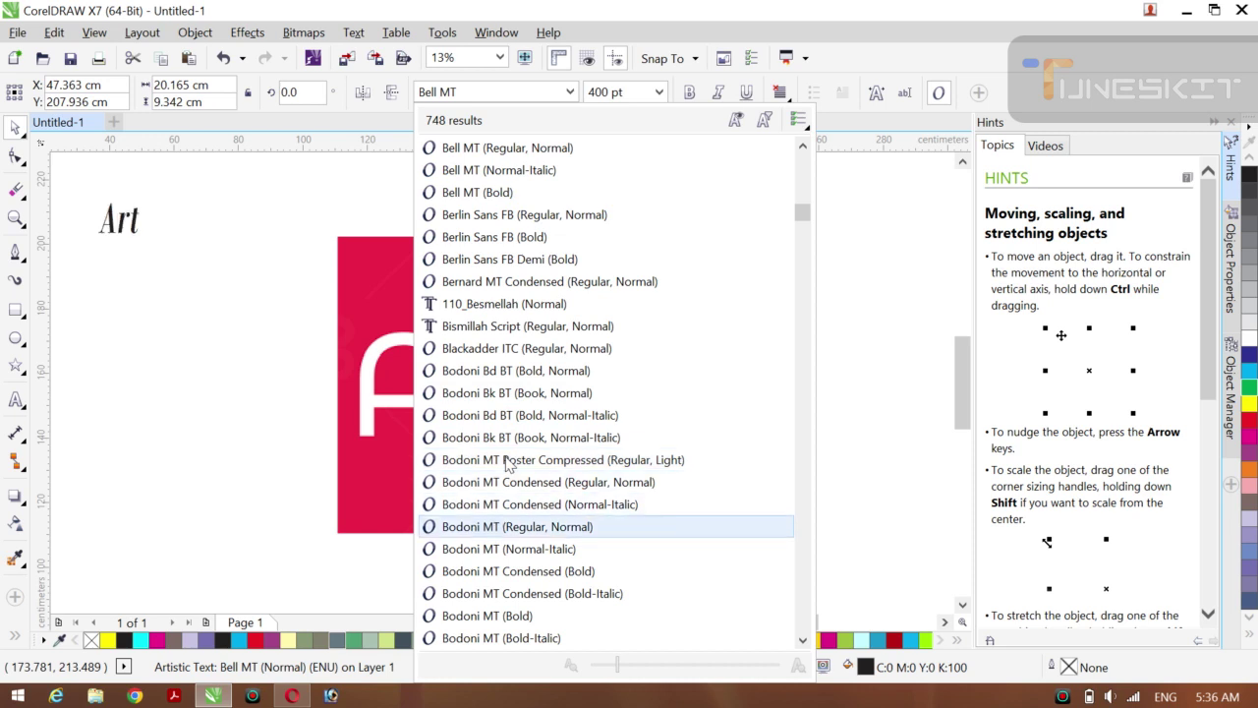
key("Down")
key("Down")
key("Down")
key("Down")
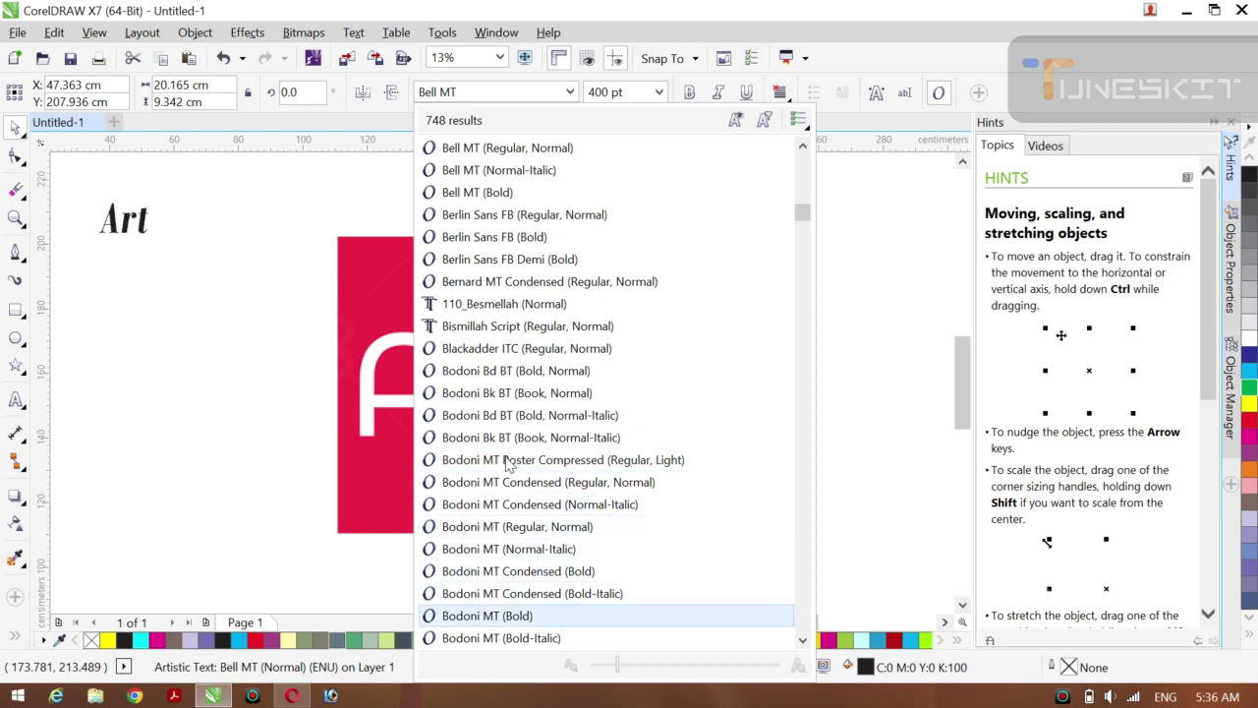
key("Down")
key("Down")
key("Down")
key("Down")
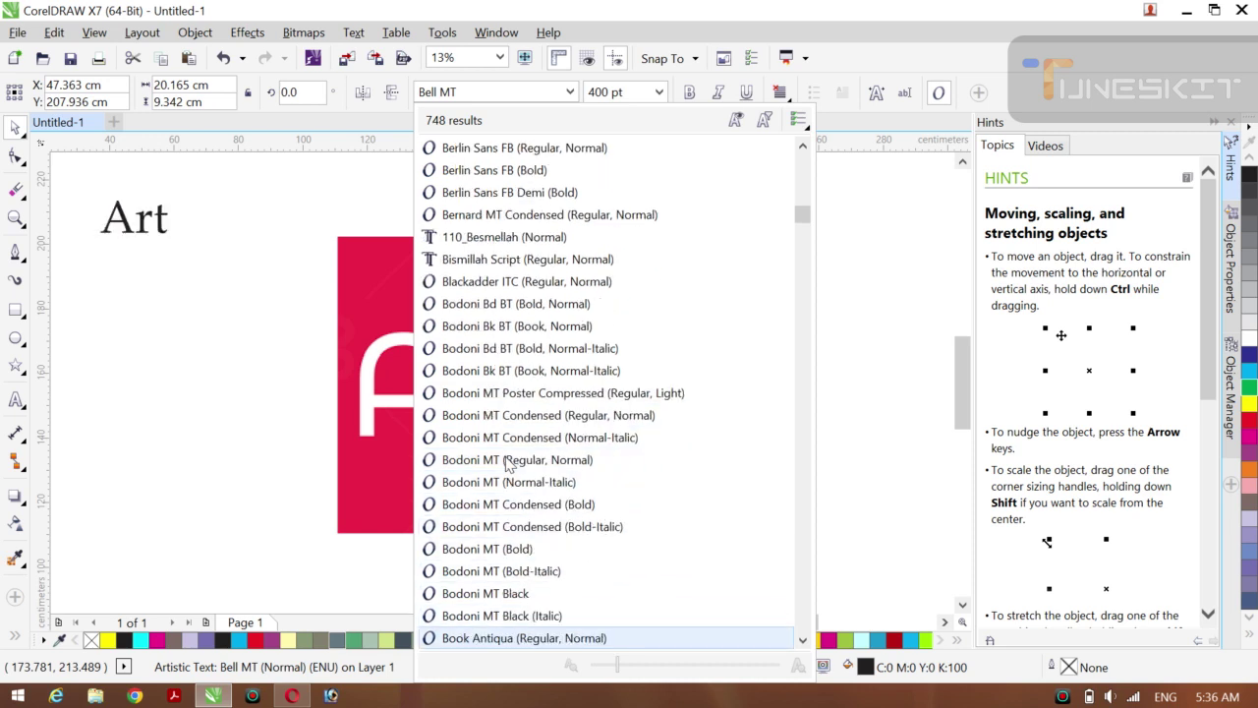
key("Down")
key("Down")
key("Down")
key("Down")
key("Down")
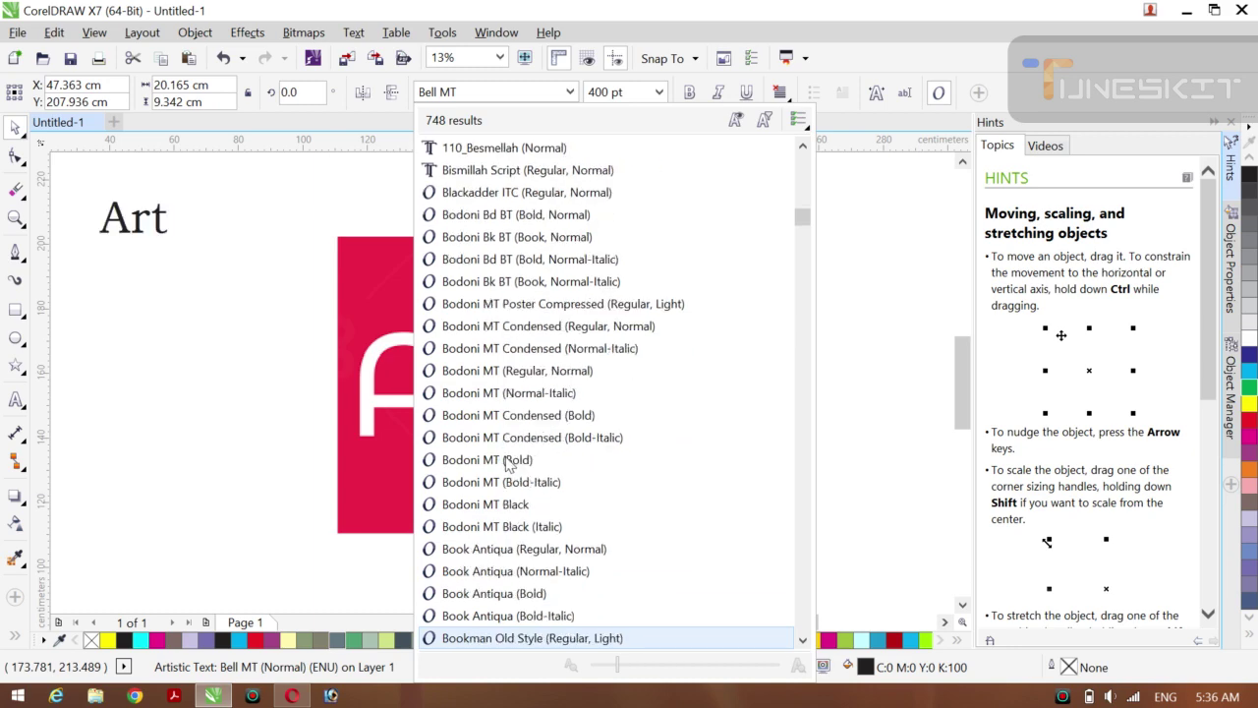
key("Down")
key("Down")
key("Down")
key("Down")
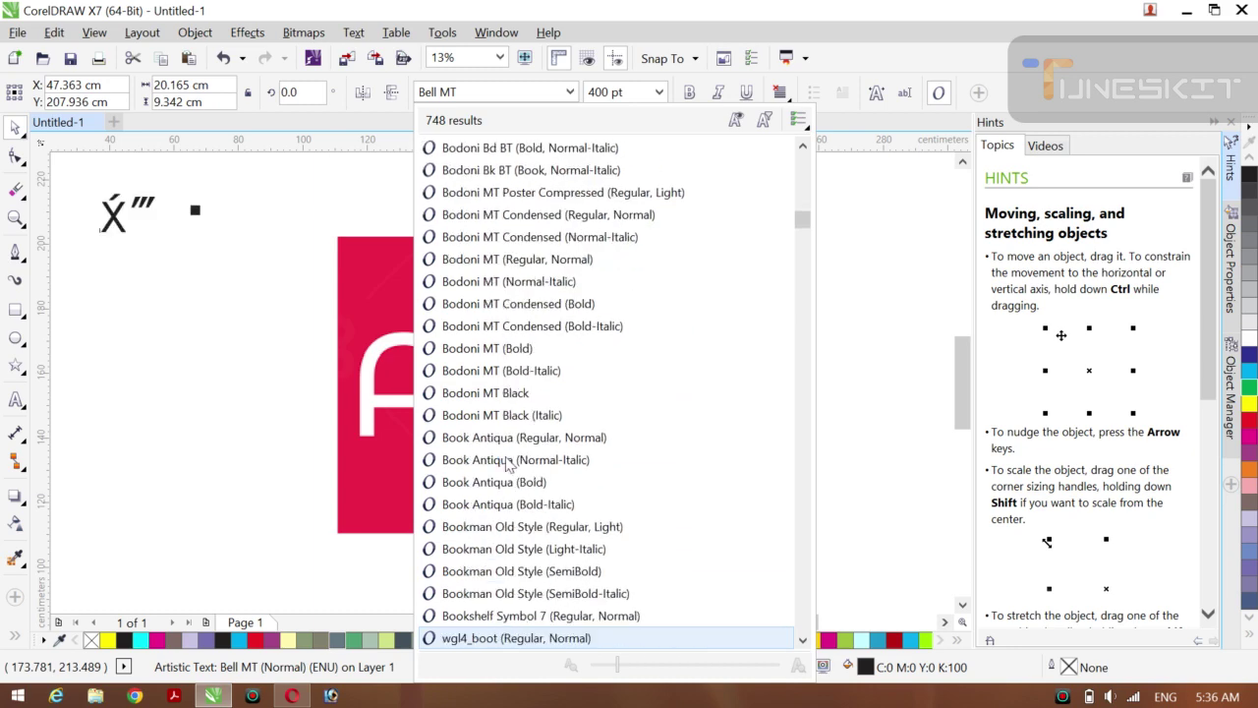
key("Down")
key("Down")
key("Down")
key("Down")
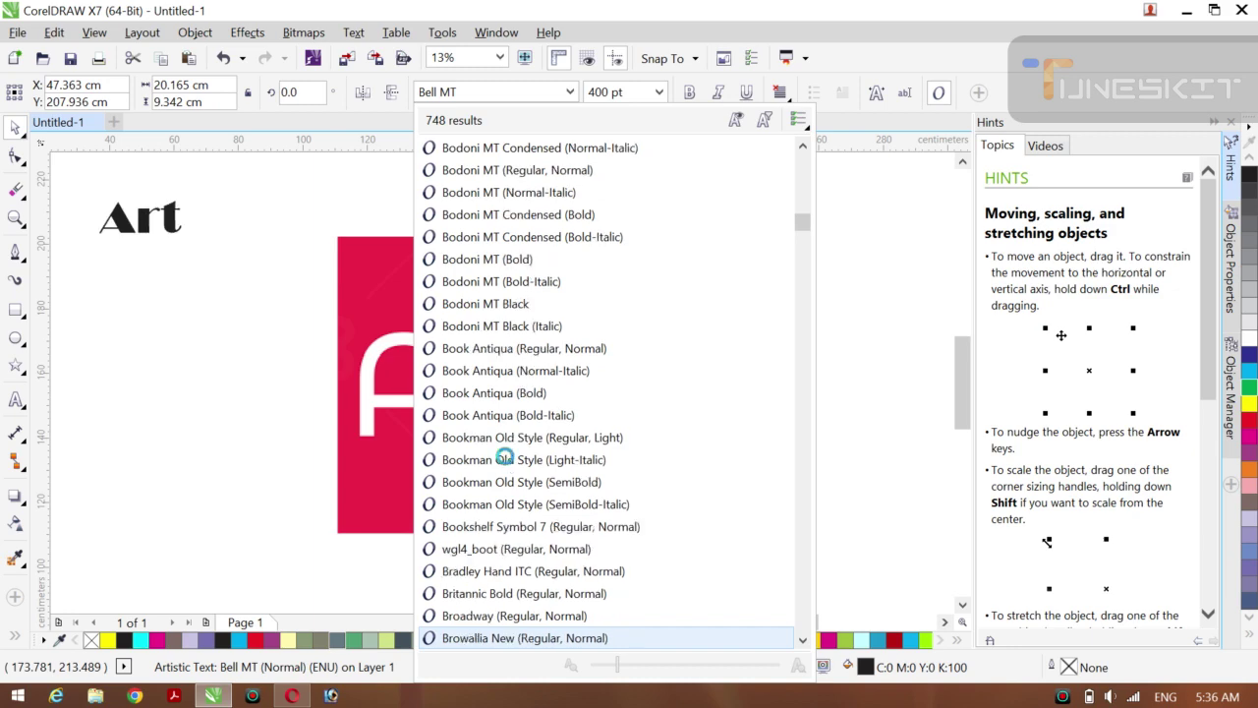
key("Down")
key("Down")
key("Down")
key("Down")
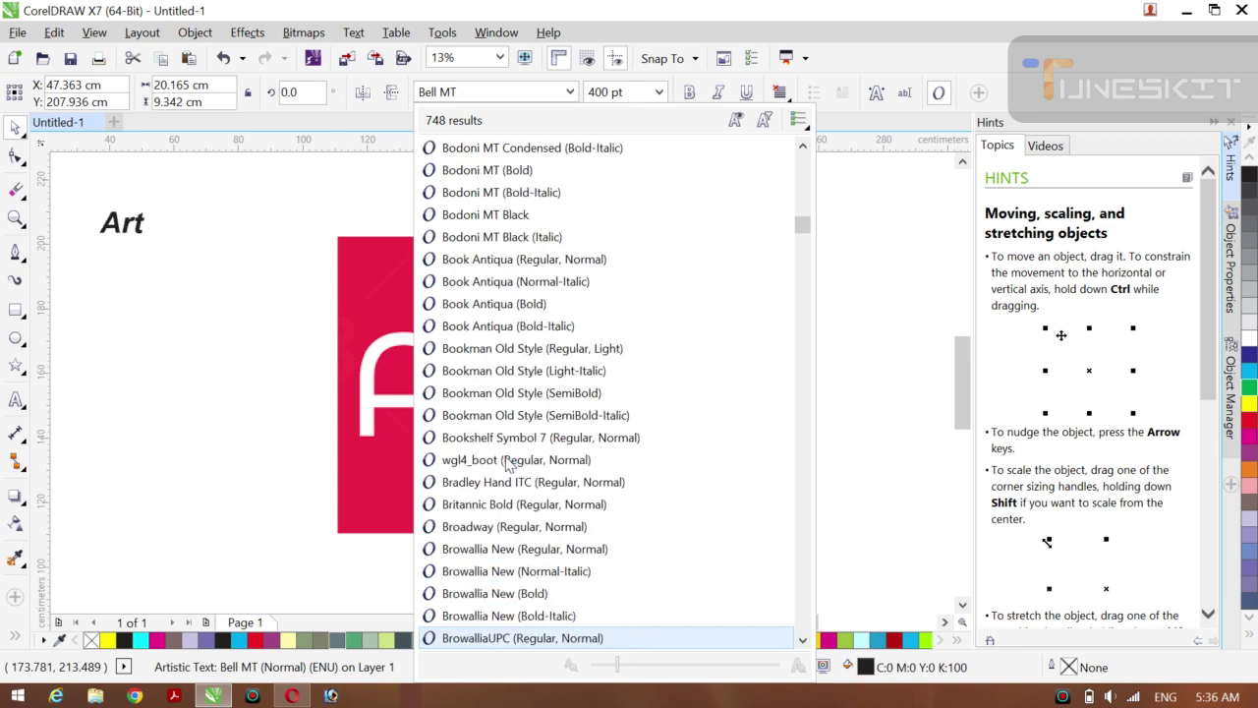
key("Down")
key("Down")
key("Down")
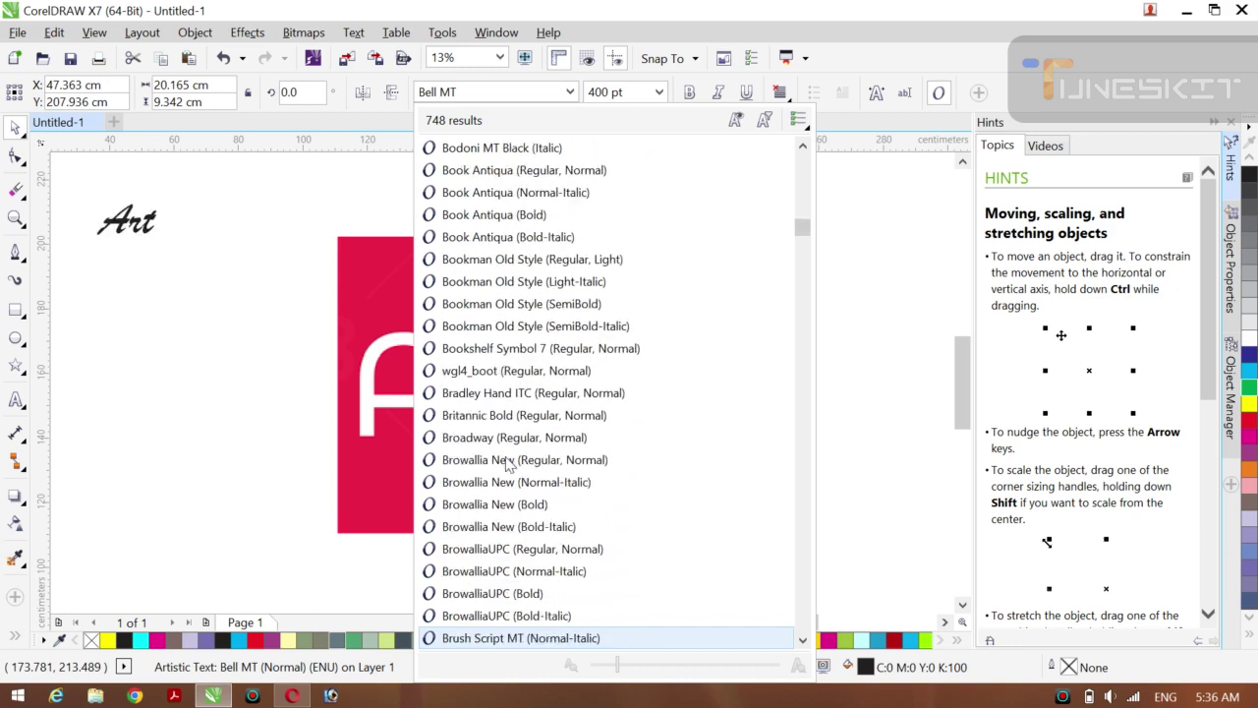
key("Down")
key("Down")
key("Down")
key("Down")
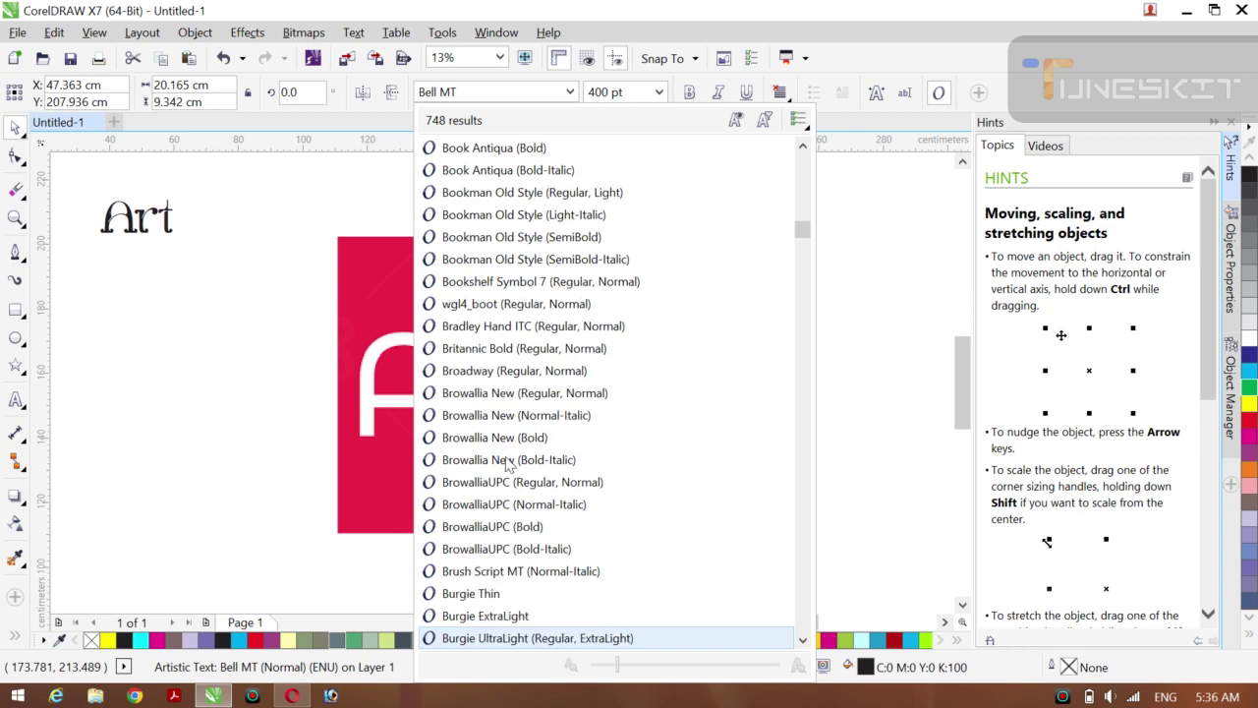
key("Down")
key("Down")
key("Down")
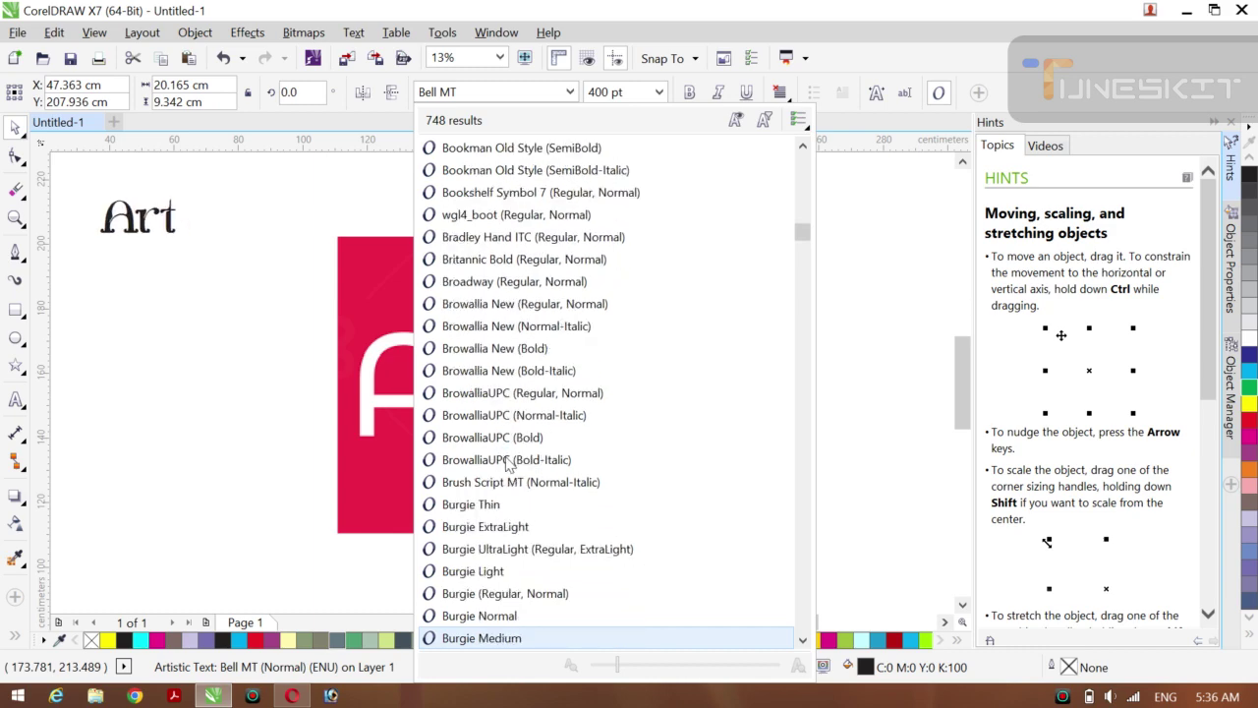
key("Down")
key("Down")
key("Down")
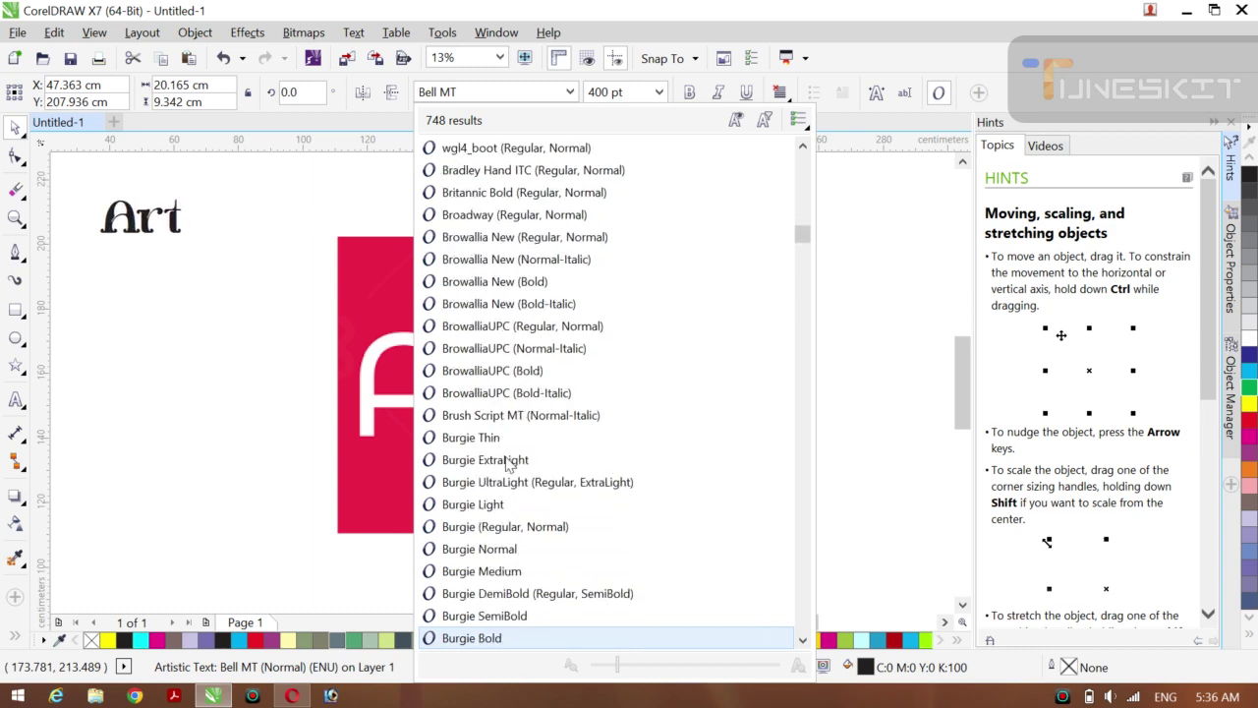
key("Down")
key("Down")
key("Down")
key("Down")
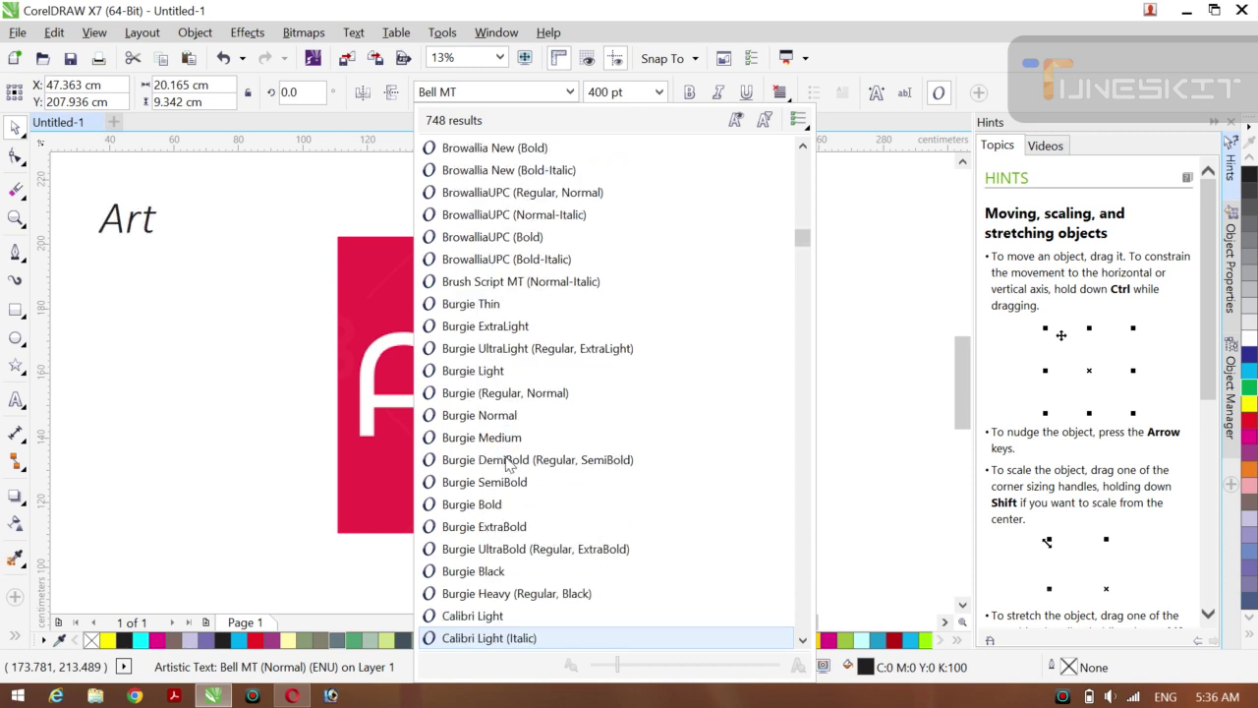
key("Down")
key("Down")
key("Down")
key("Down")
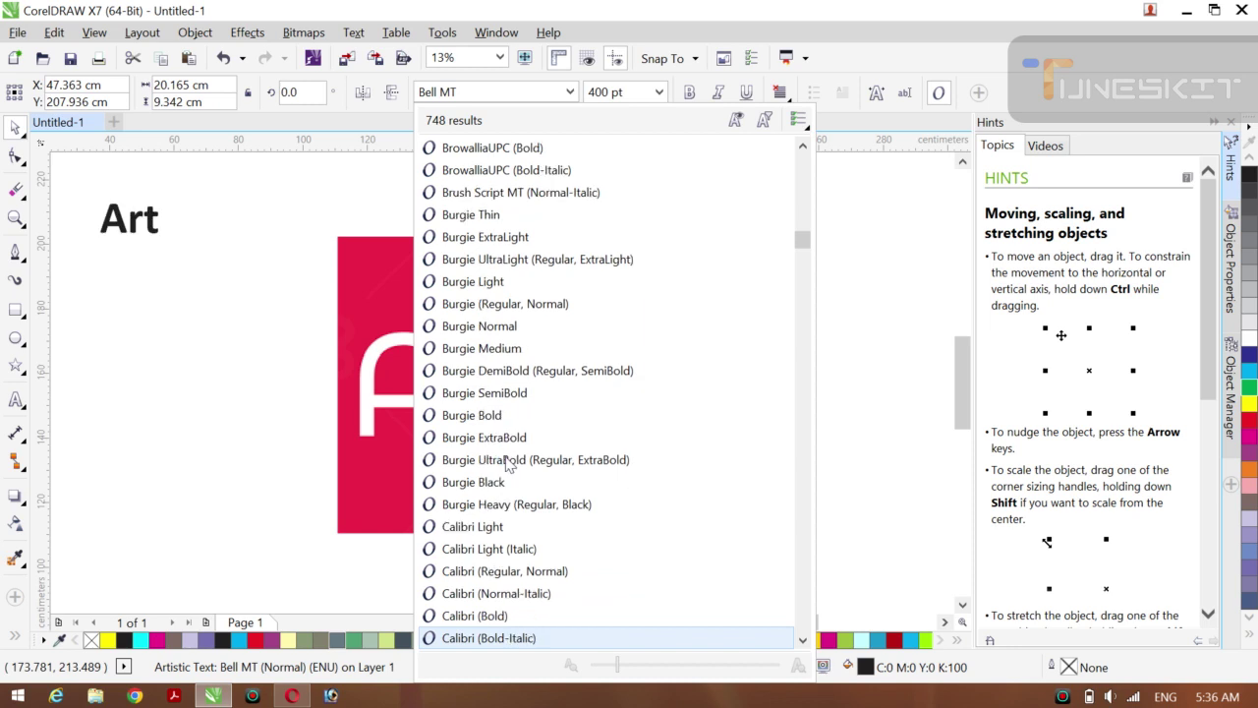
key("Down")
key("Down")
key("Down")
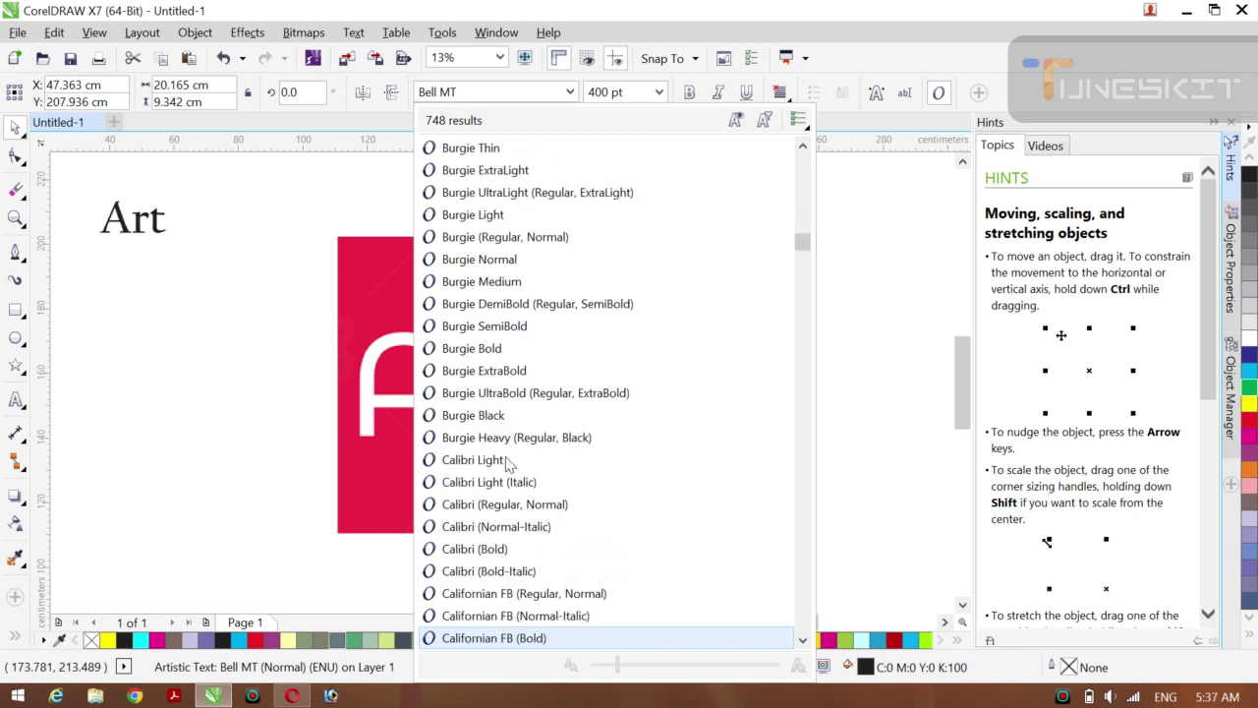
key("Down")
key("Down")
key("Down")
key("Down")
key("Down")
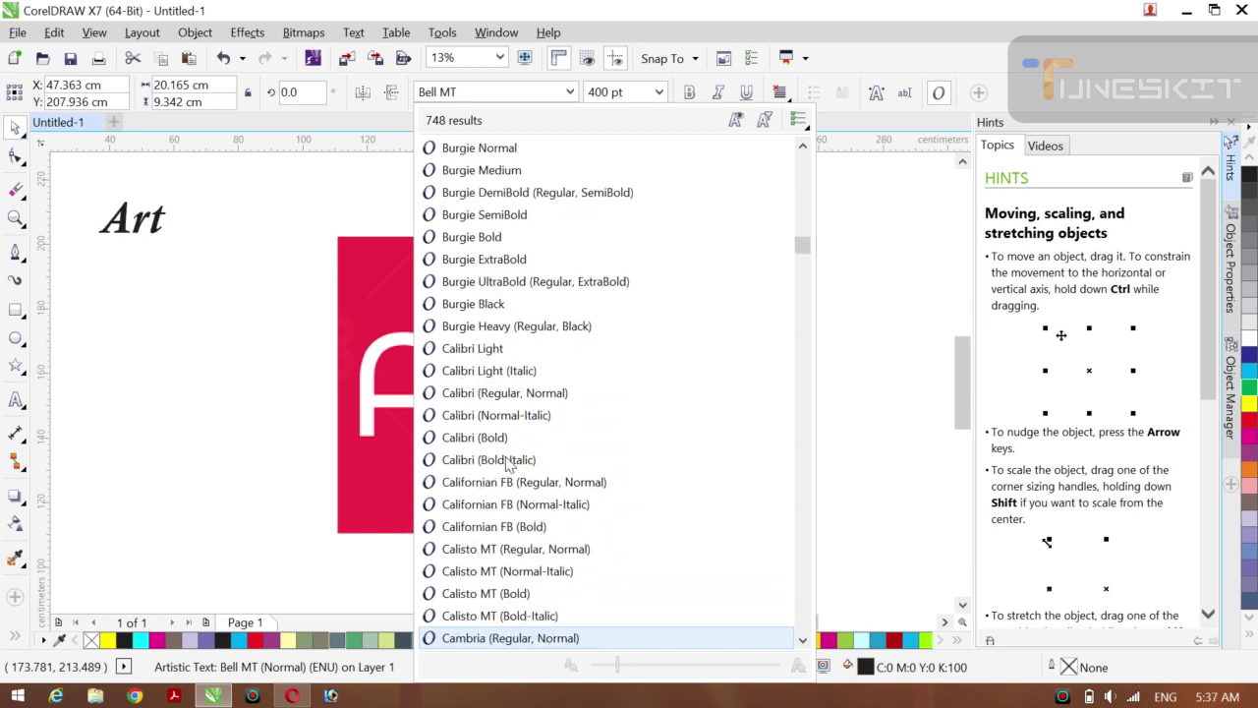
key("Down")
key("Down")
key("Down")
key("Down")
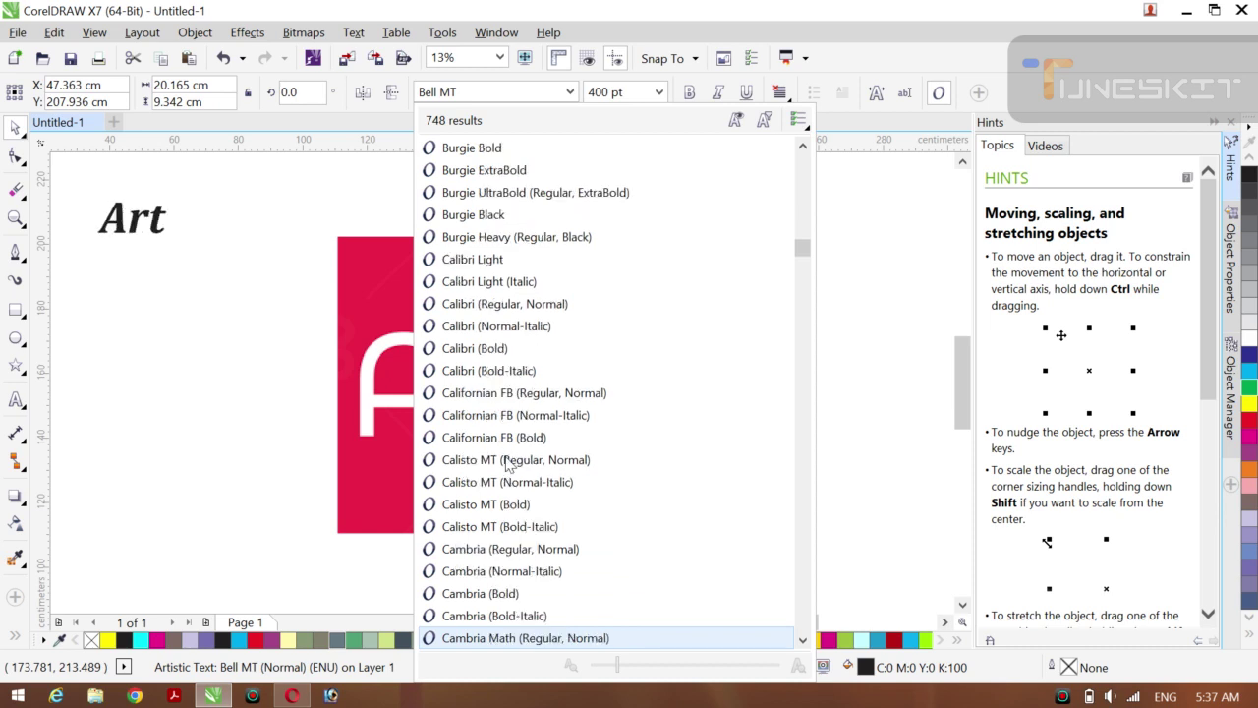
key("Down")
key("Down")
key("Down")
key("Down")
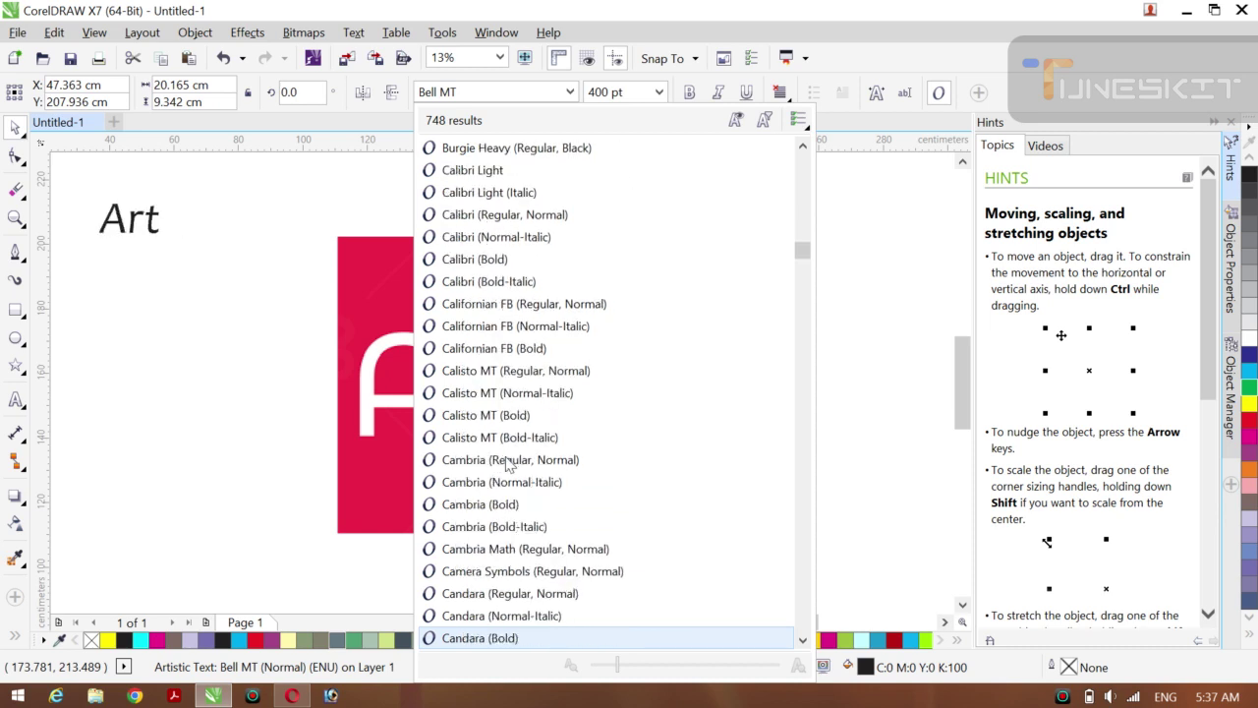
key("Down")
key("Down")
key("Down")
key("Down")
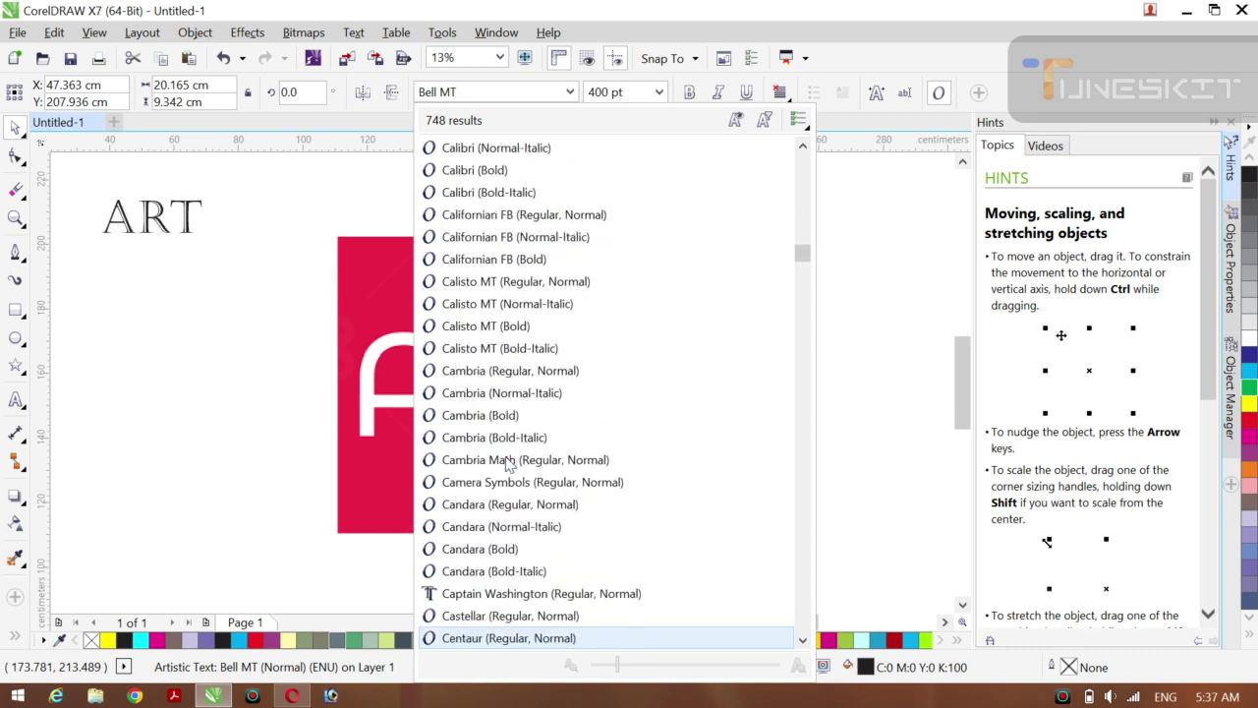
key("Down")
key("Down")
key("Down")
key("Down")
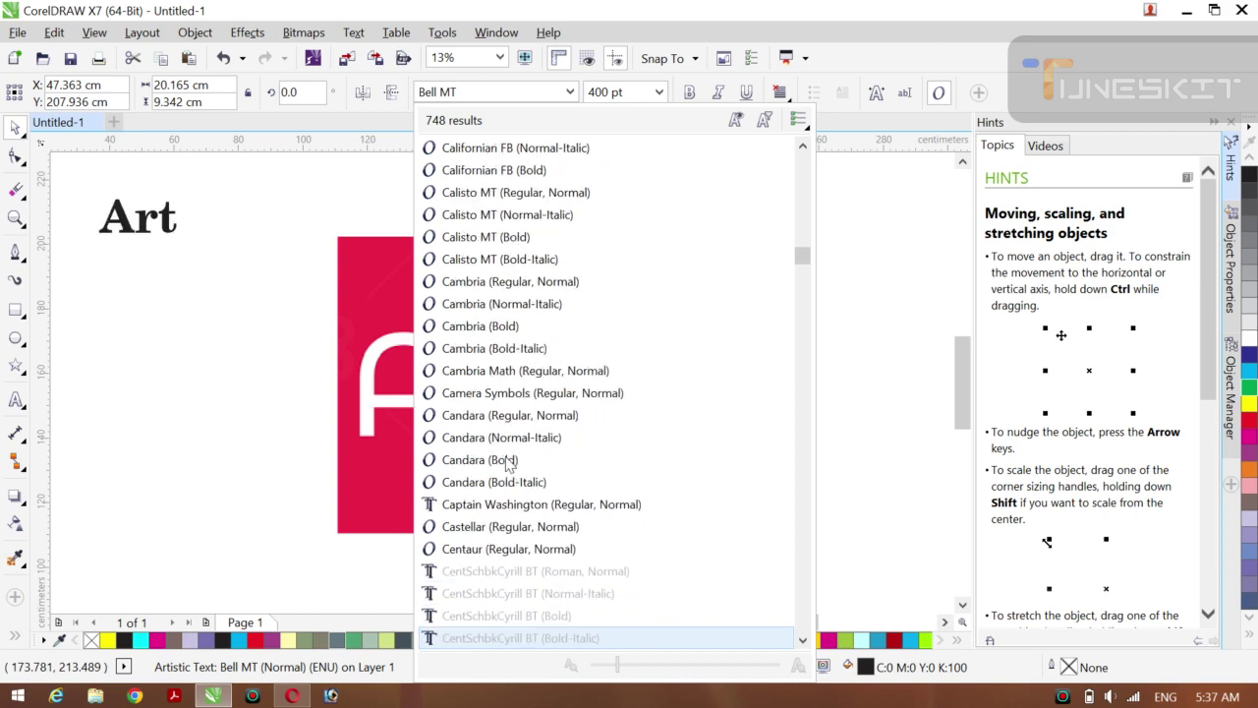
key("Down")
key("Down")
key("Down")
key("Down")
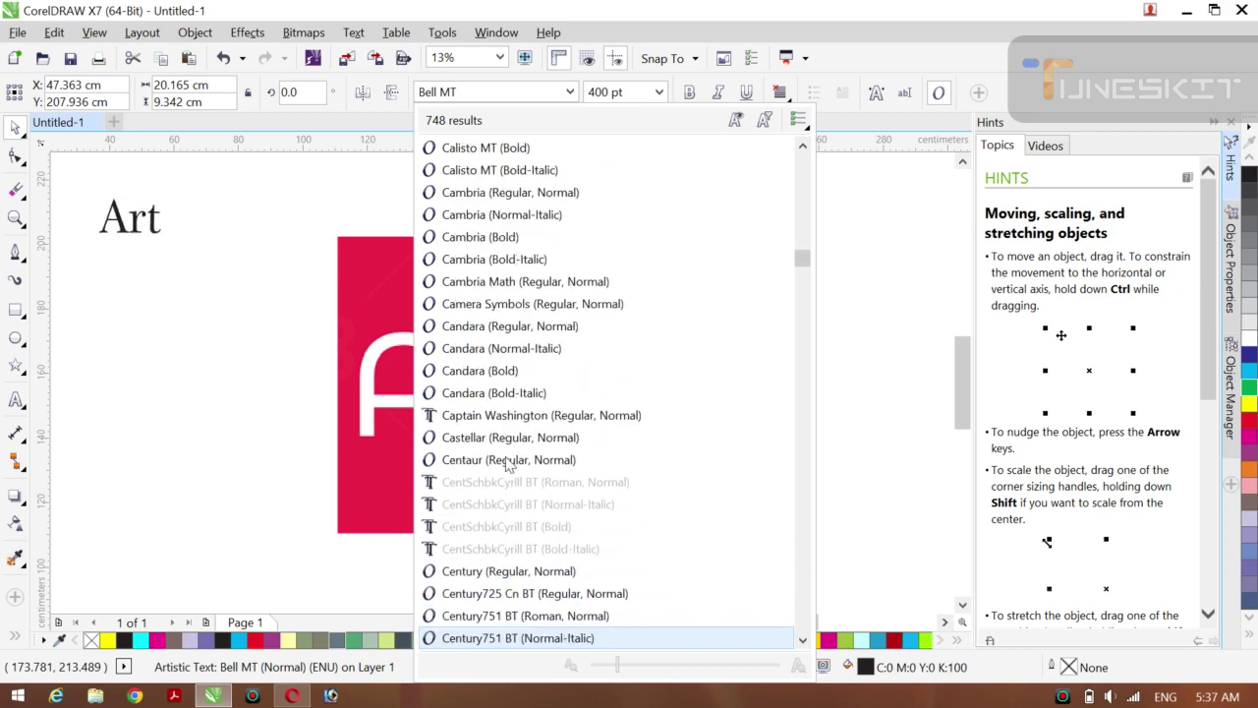
key("Down")
key("Down")
key("Down")
key("Down")
key("Down")
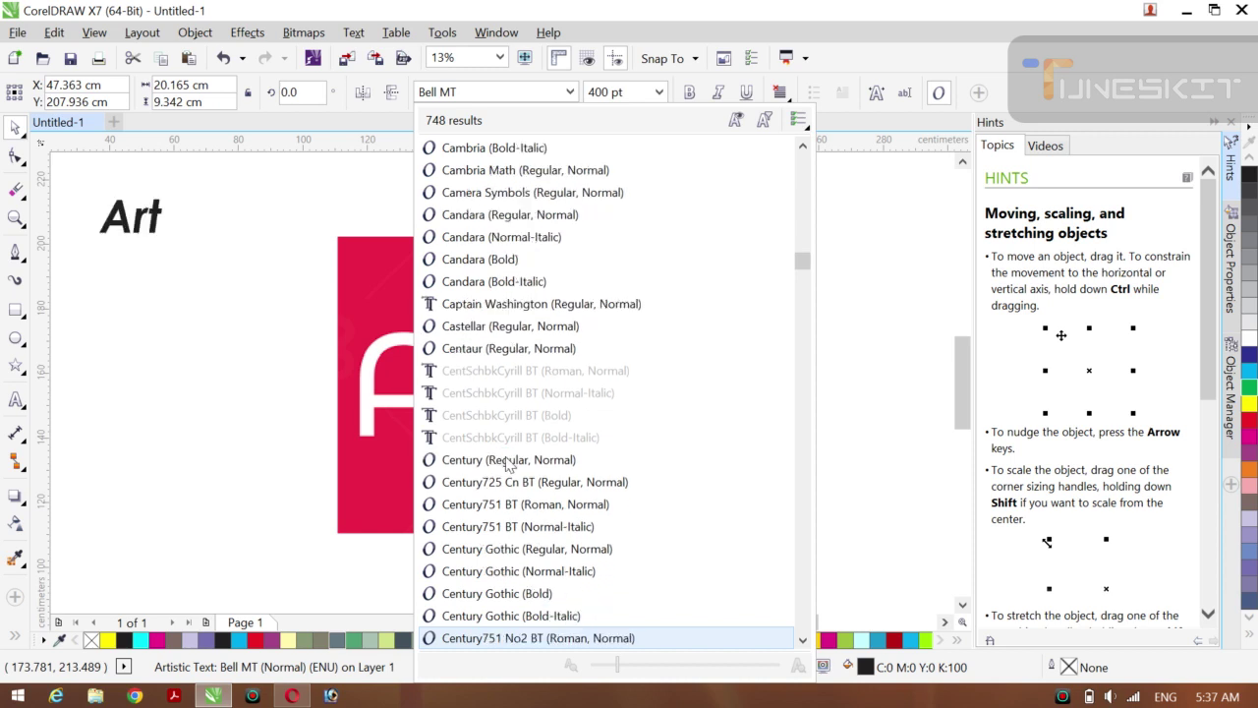
key("Down")
key("Down")
key("Down")
key("Down")
key("Down")
key("Down")
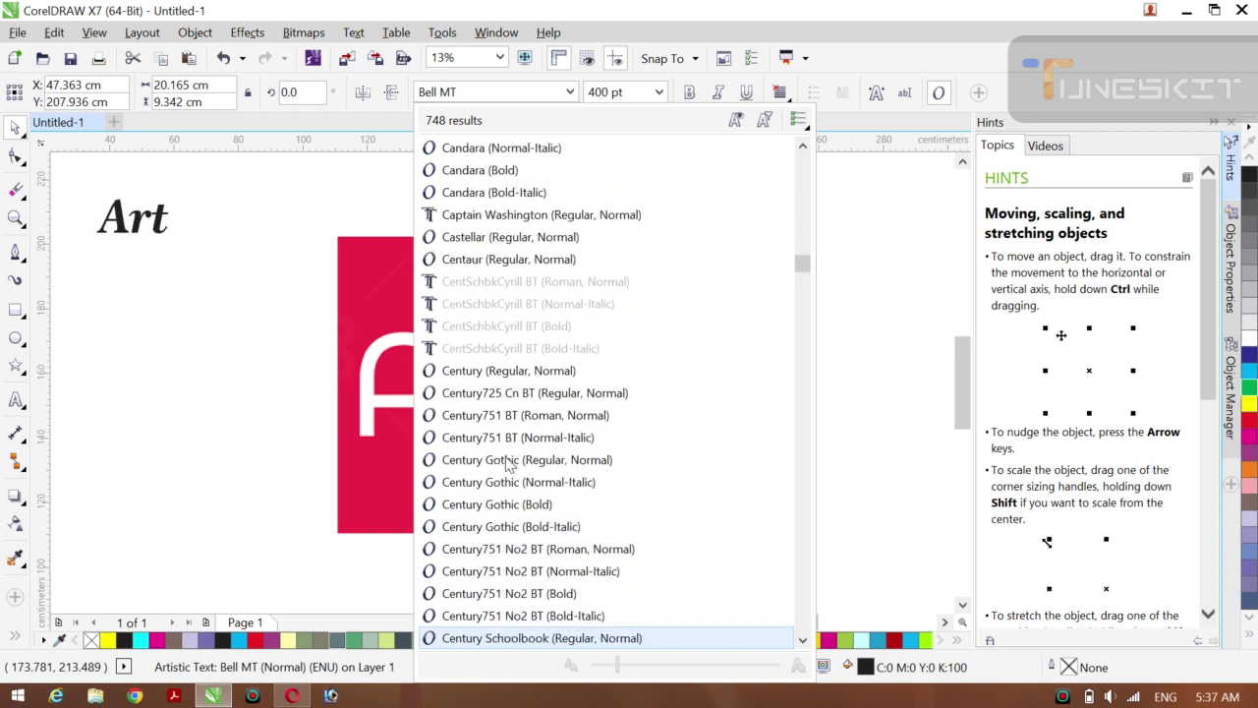
key("Down")
key("Down")
key("Down")
key("Down")
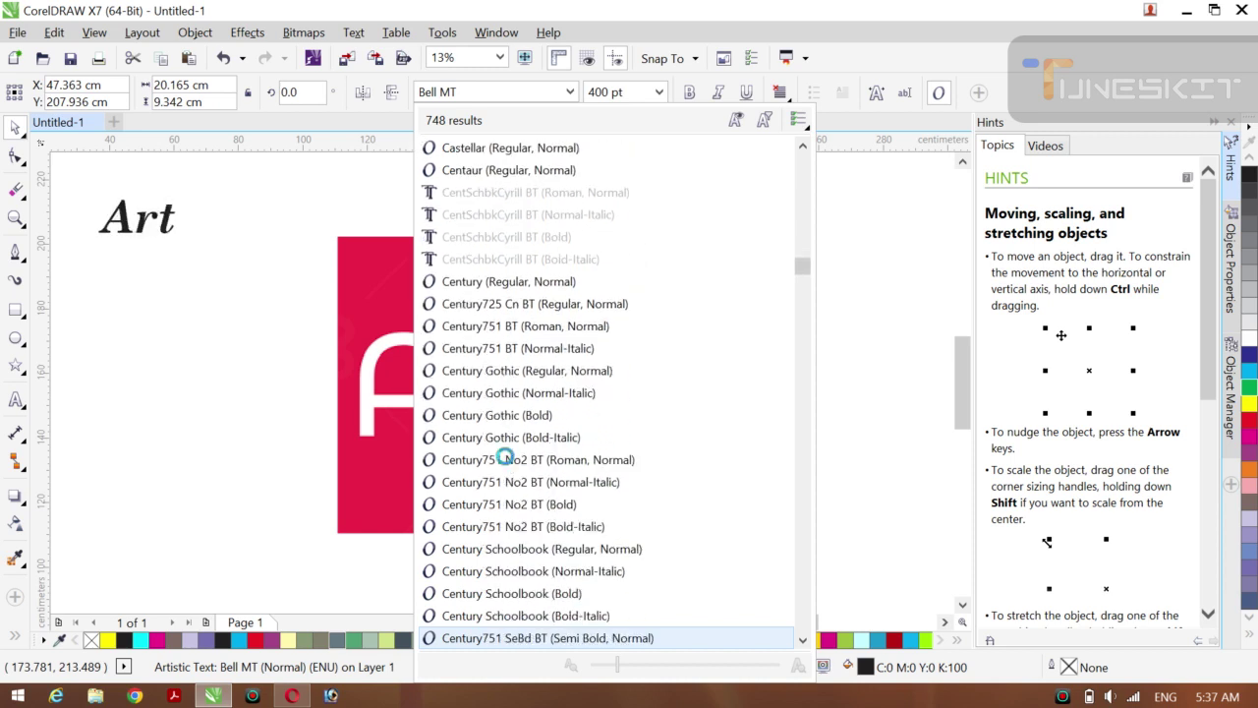
key("Down")
key("Down")
key("Down")
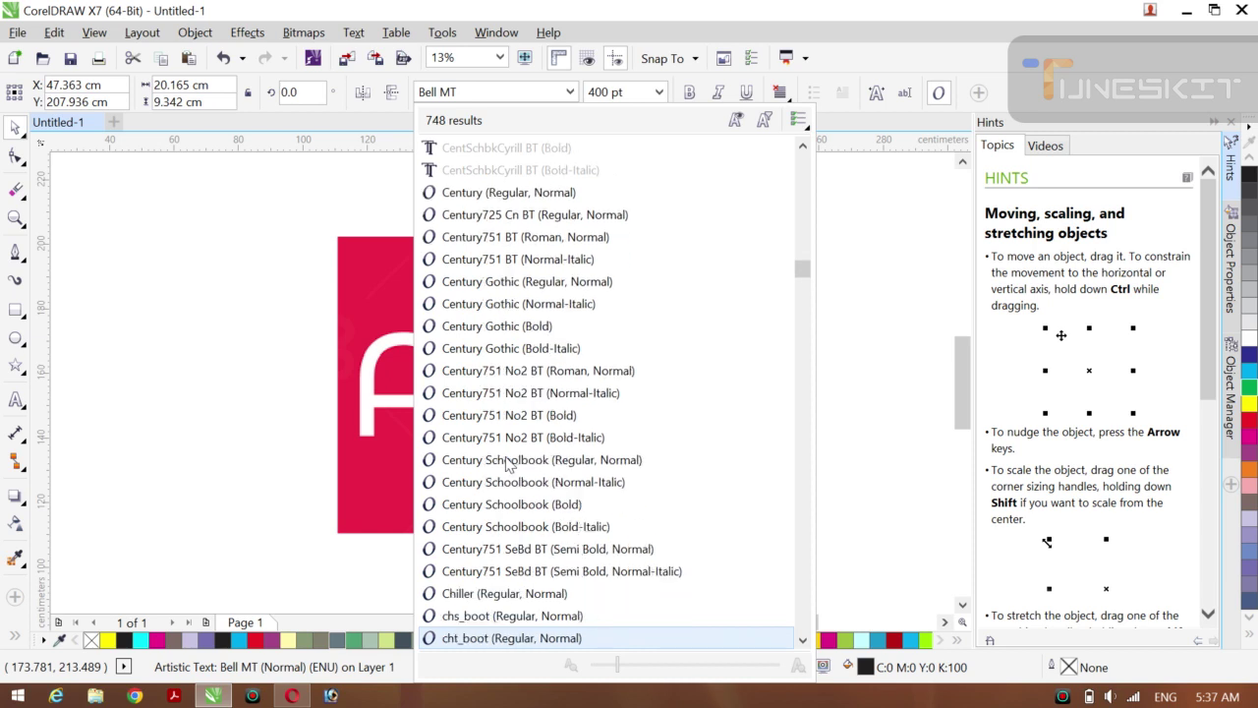
key("Down")
key("Down")
key("Down")
key("Down")
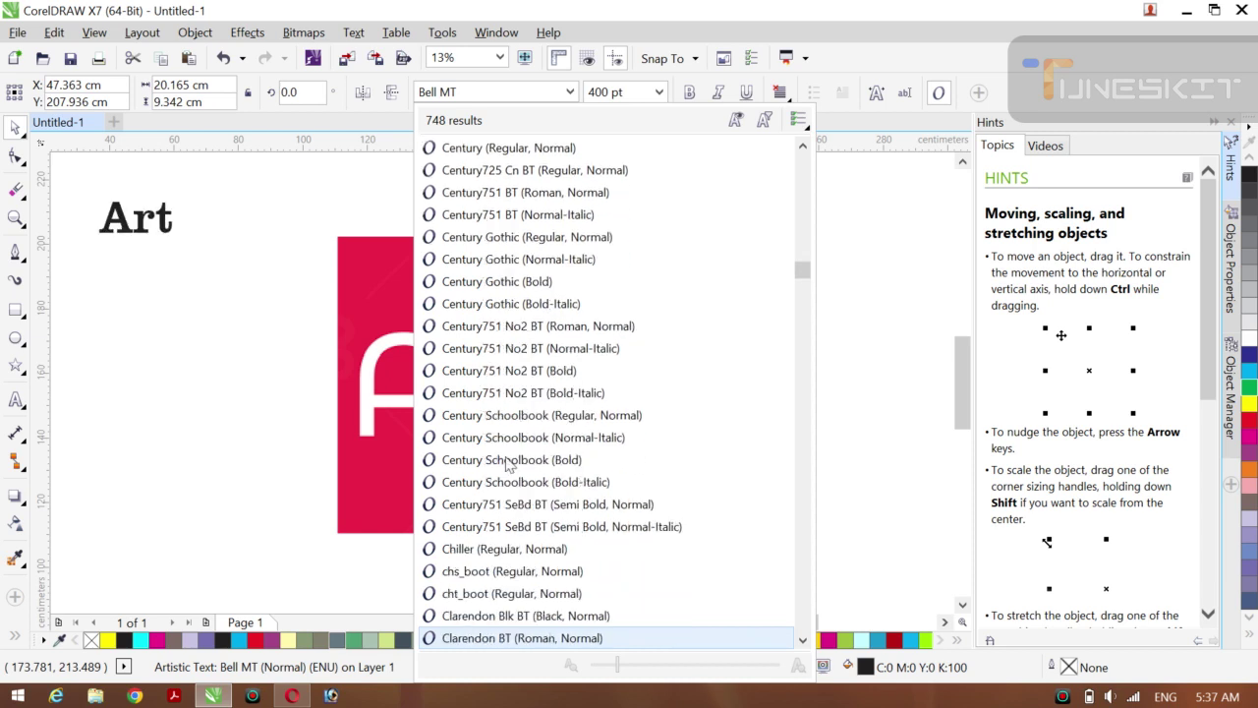
Step: Preview the fonts from Clarendon BT through Consolas on the "Art" text, comparing them with the logo lettering
key("Down")
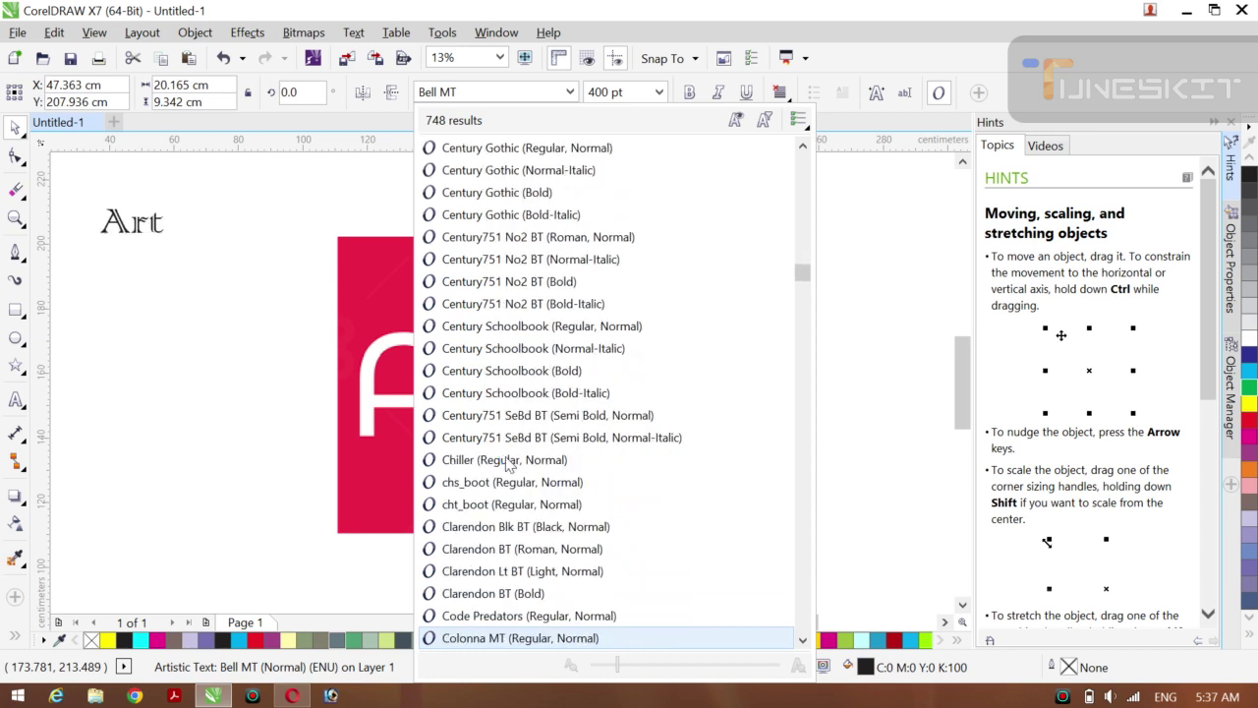
key("Up")
key("Down")
key("Down")
key("Down")
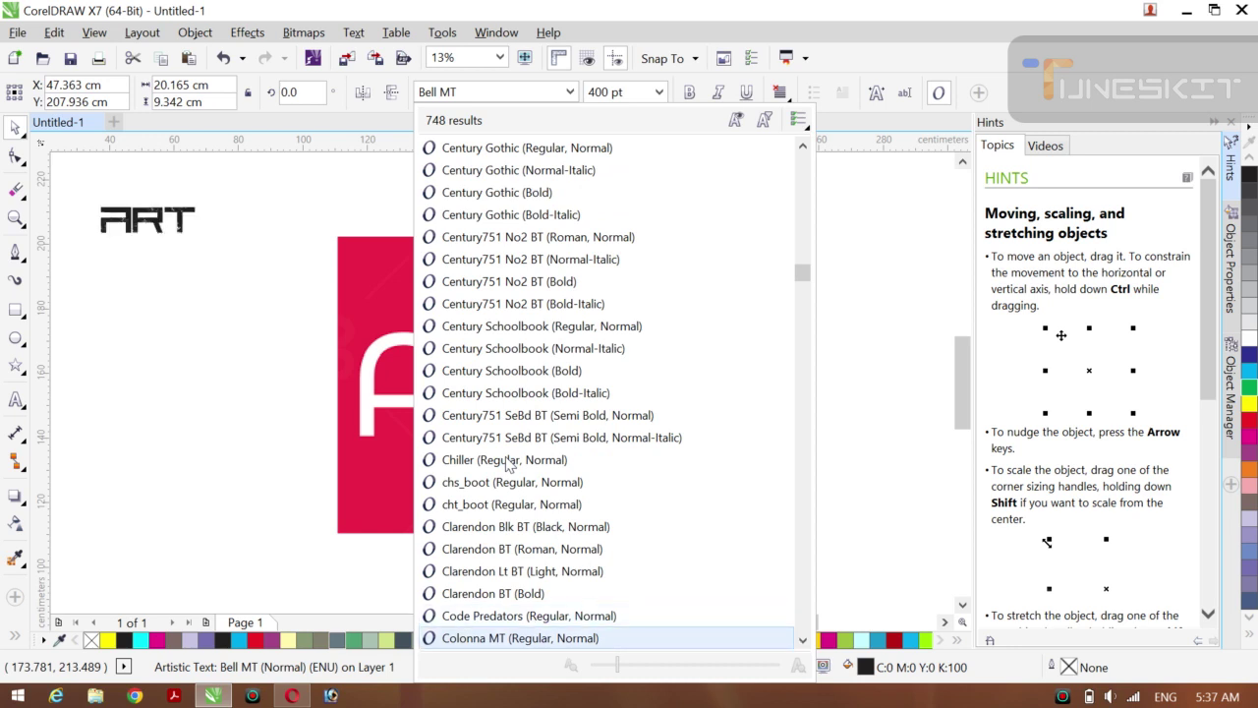
key("Down")
key("Down")
key("Down")
key("Down")
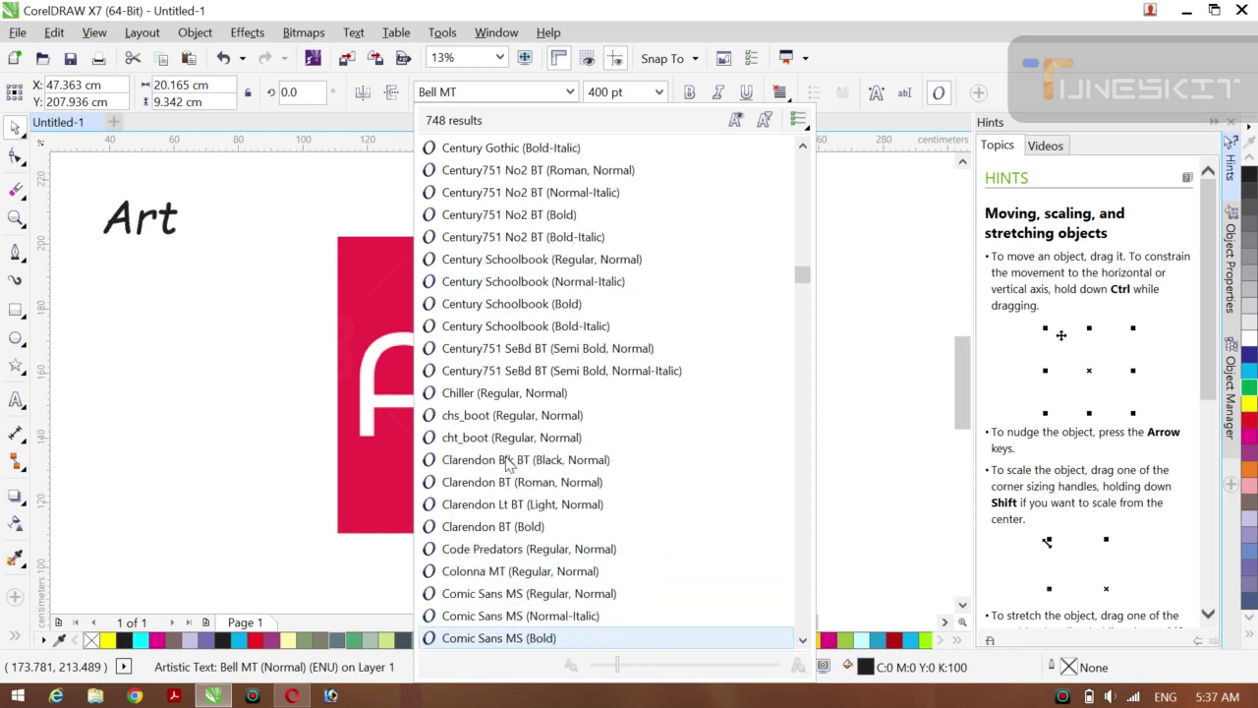
key("Down")
key("Down")
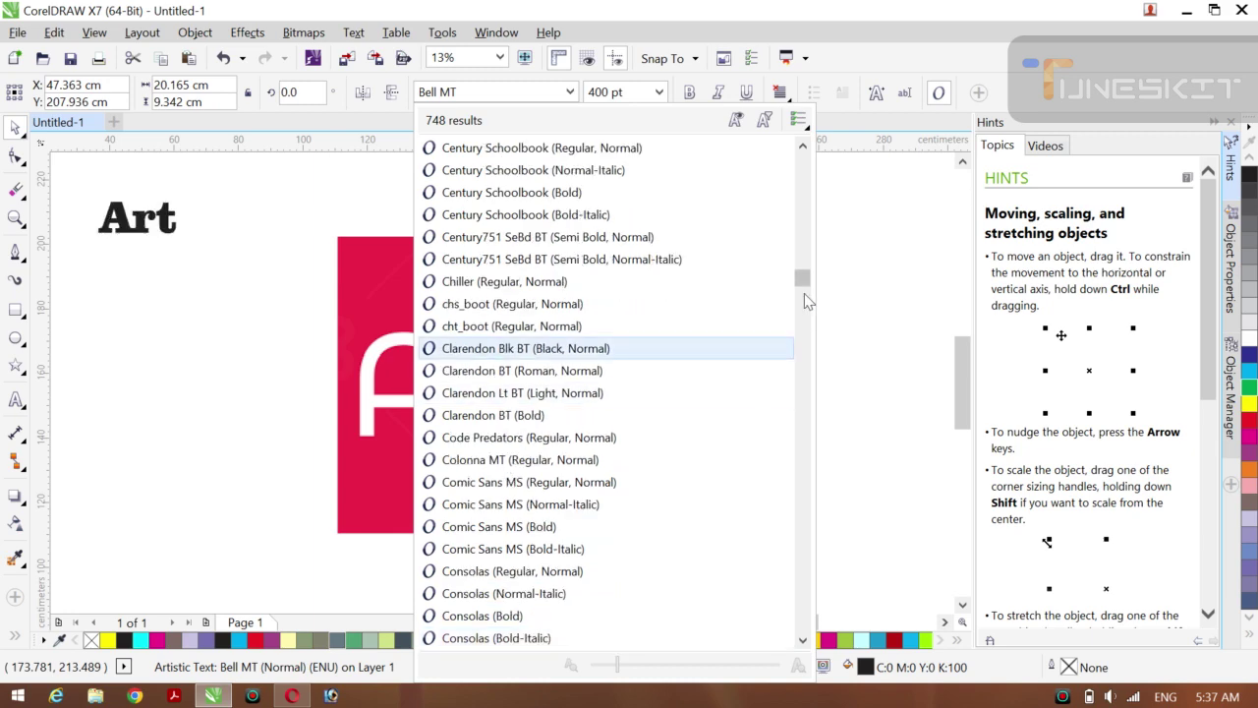
Step: Skip ahead in the font list and preview DFKai-SB through EngraversGothic BT on the "Art" text
left_click_drag(804, 278, 804, 329)
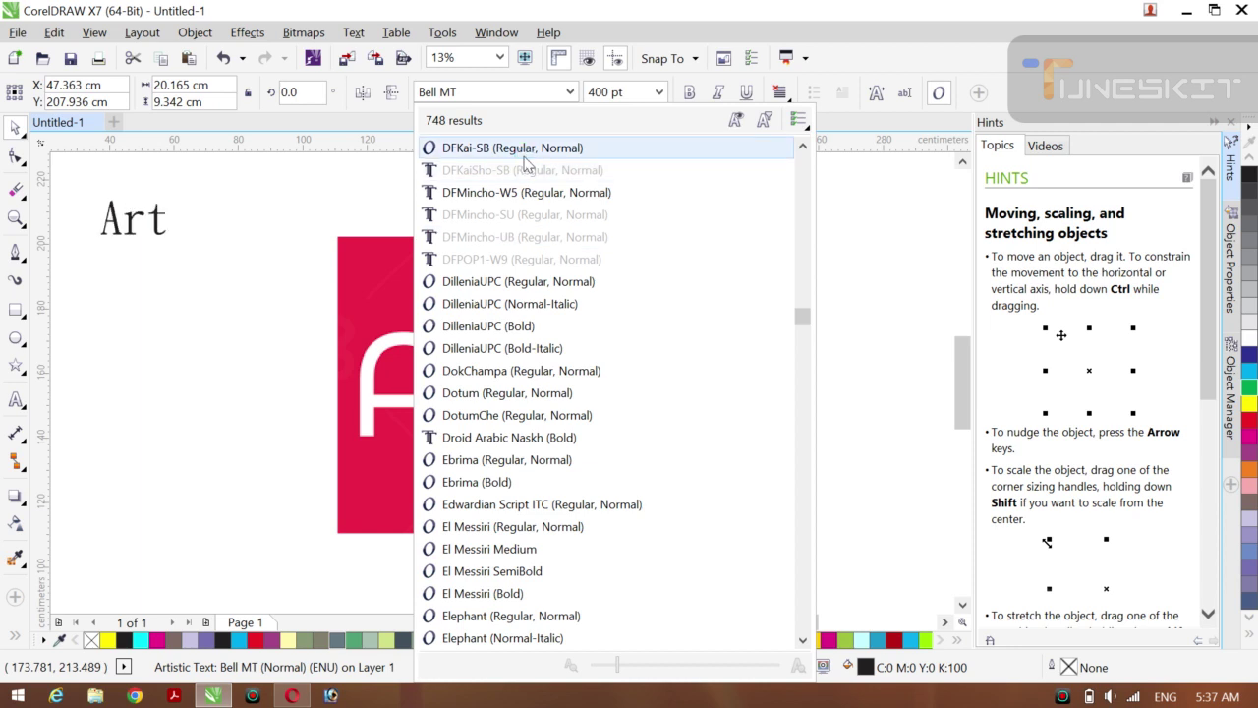
key("Down")
key("Down")
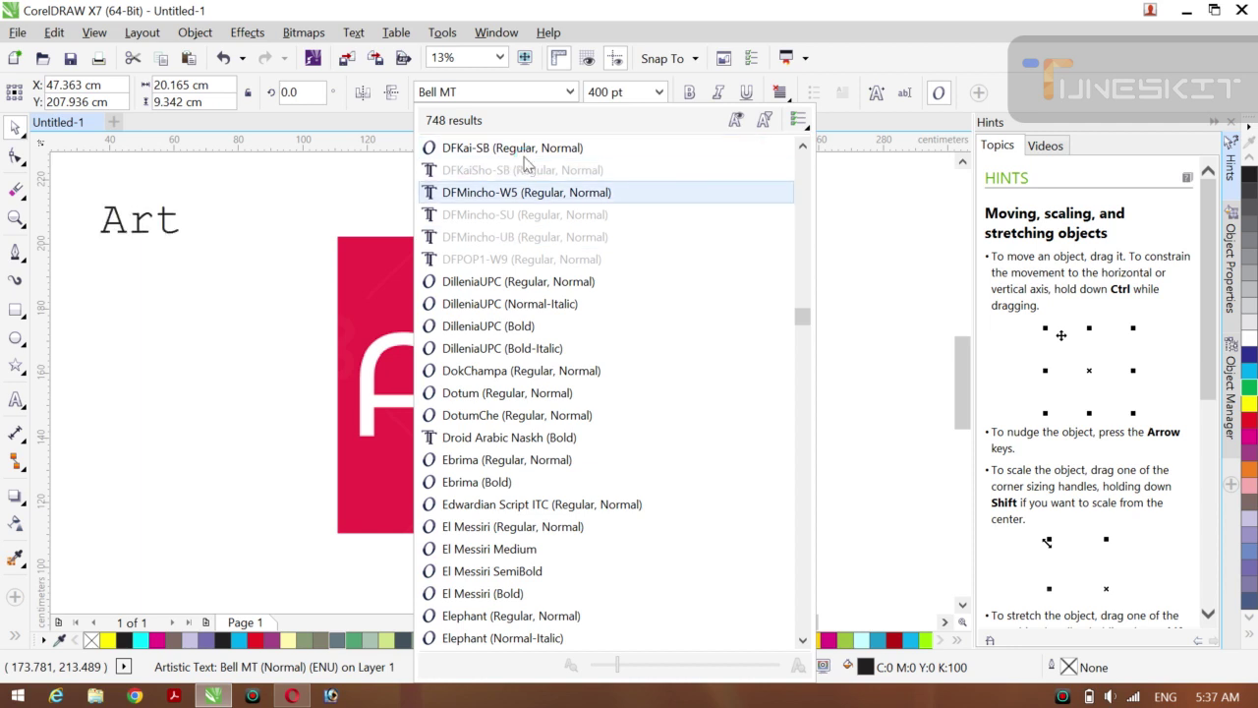
key("Down")
key("Down")
key("Down")
key("Down")
key("Down")
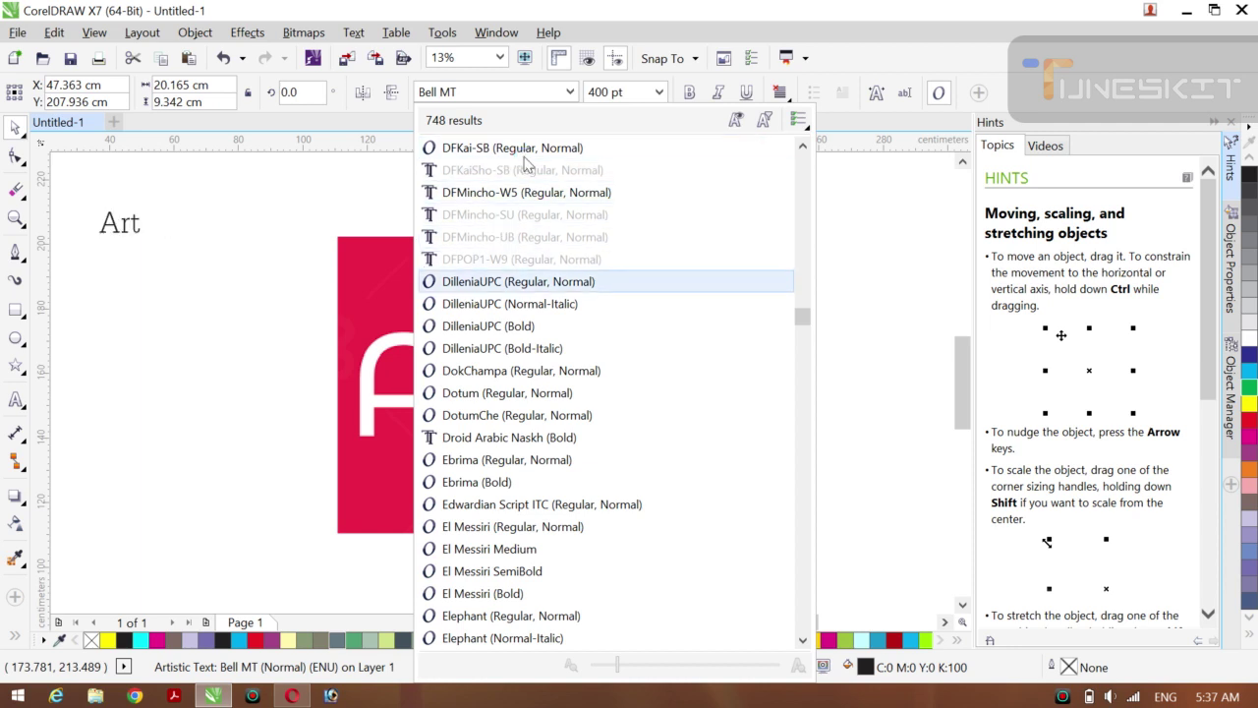
key("Up")
key("Up")
key("Down")
key("Down")
key("Down")
key("Down")
key("Down")
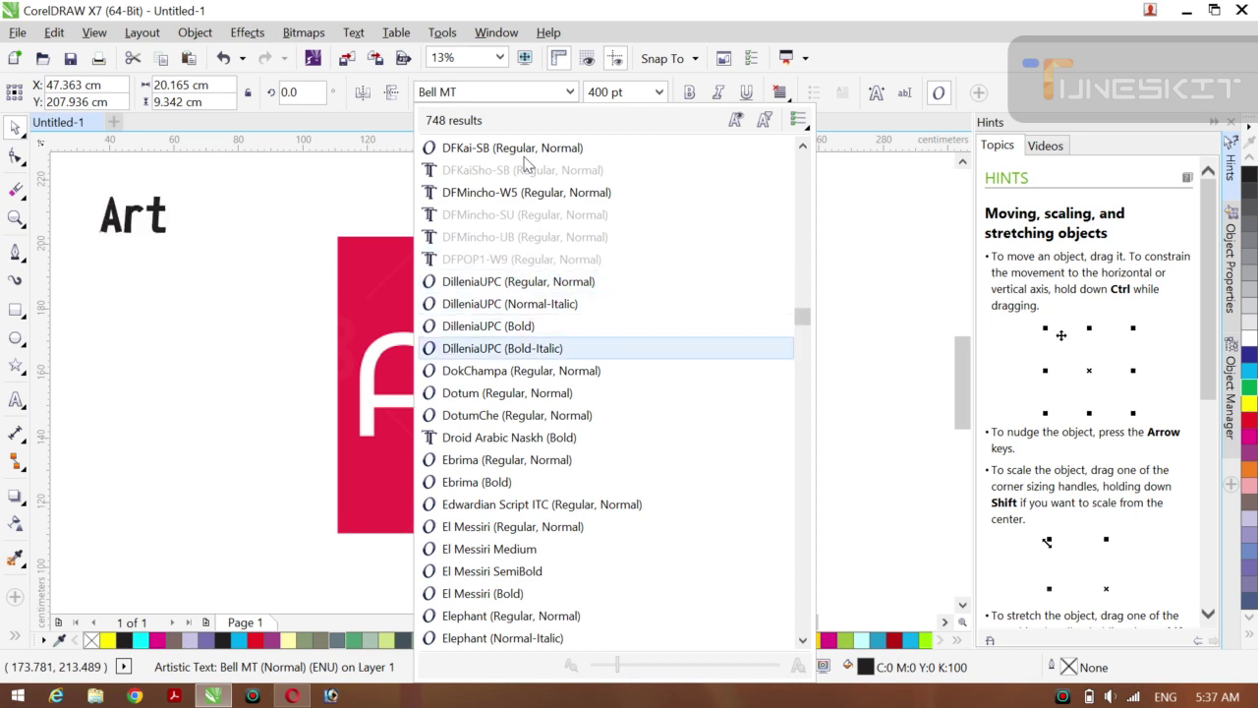
key("Down")
key("Down")
key("Down")
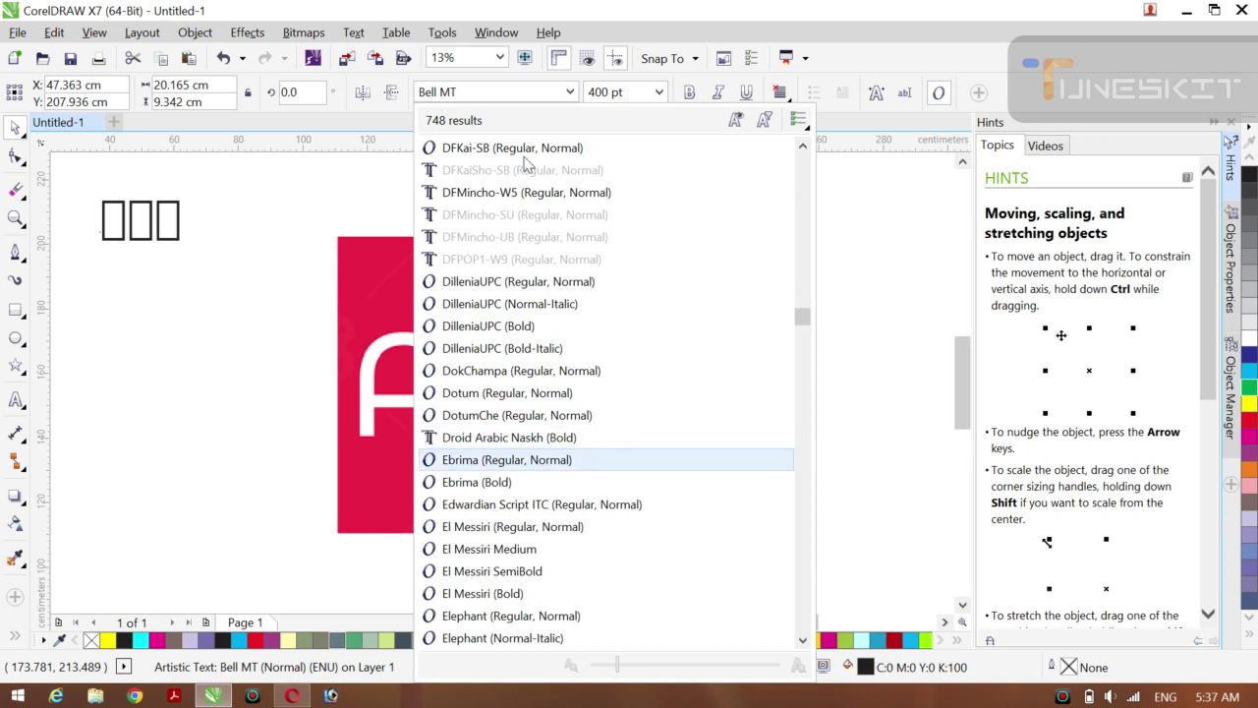
key("Up")
key("Down")
key("Down")
key("Down")
key("Down")
key("Down")
key("Down")
key("Down")
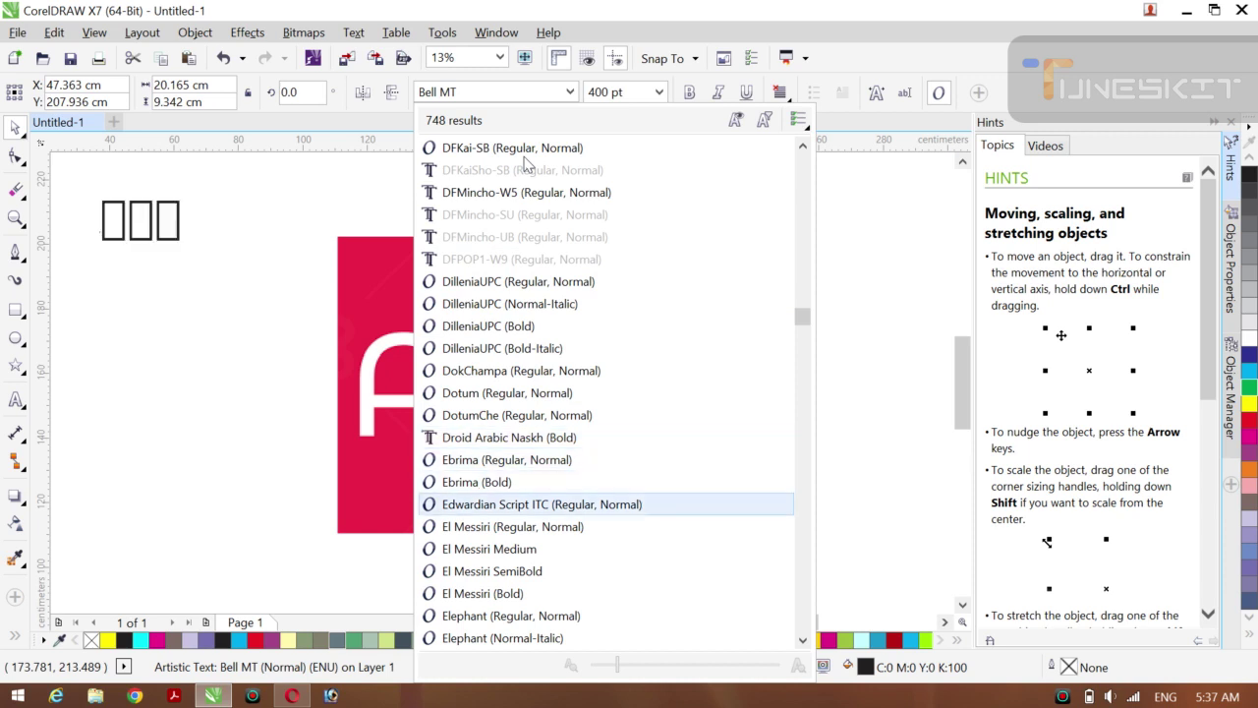
key("Down")
key("Down")
key("Down")
key("Down")
key("Down")
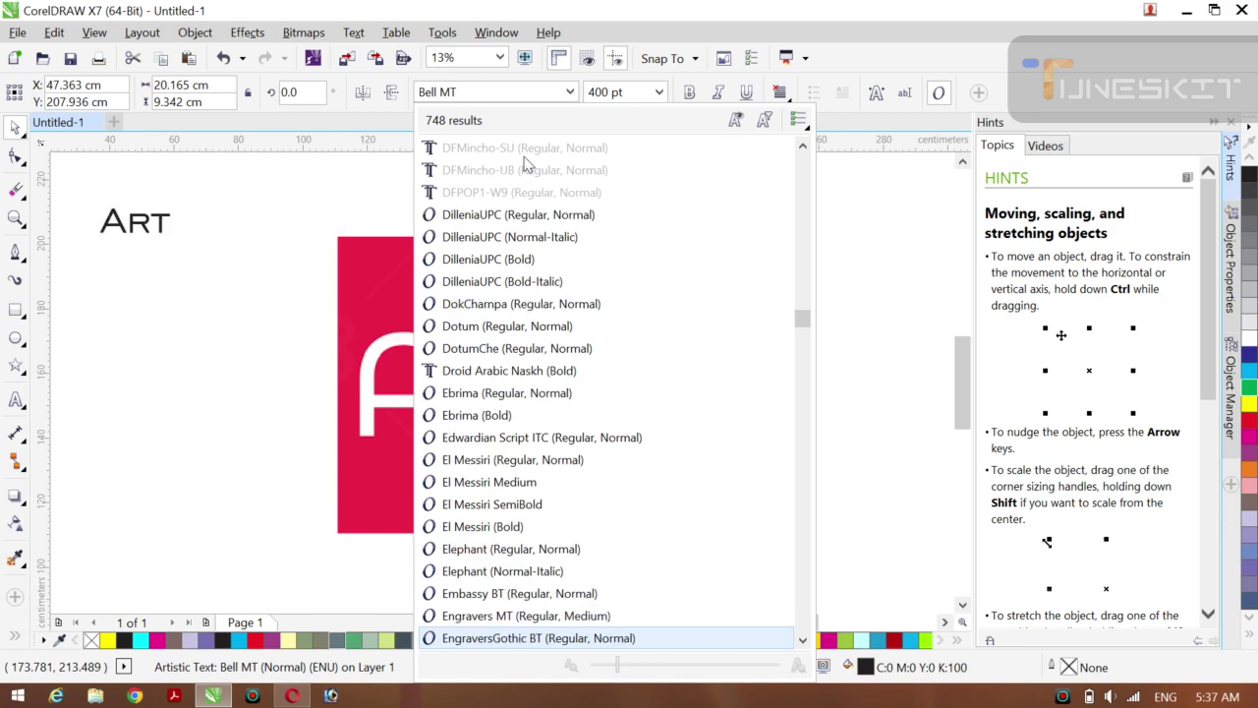
Step: Preview the fonts from Eras Bold ITC through File Manager Symbols on the "Art" text
key("Down")
key("Down")
key("Down")
key("Down")
key("Down")
key("Down")
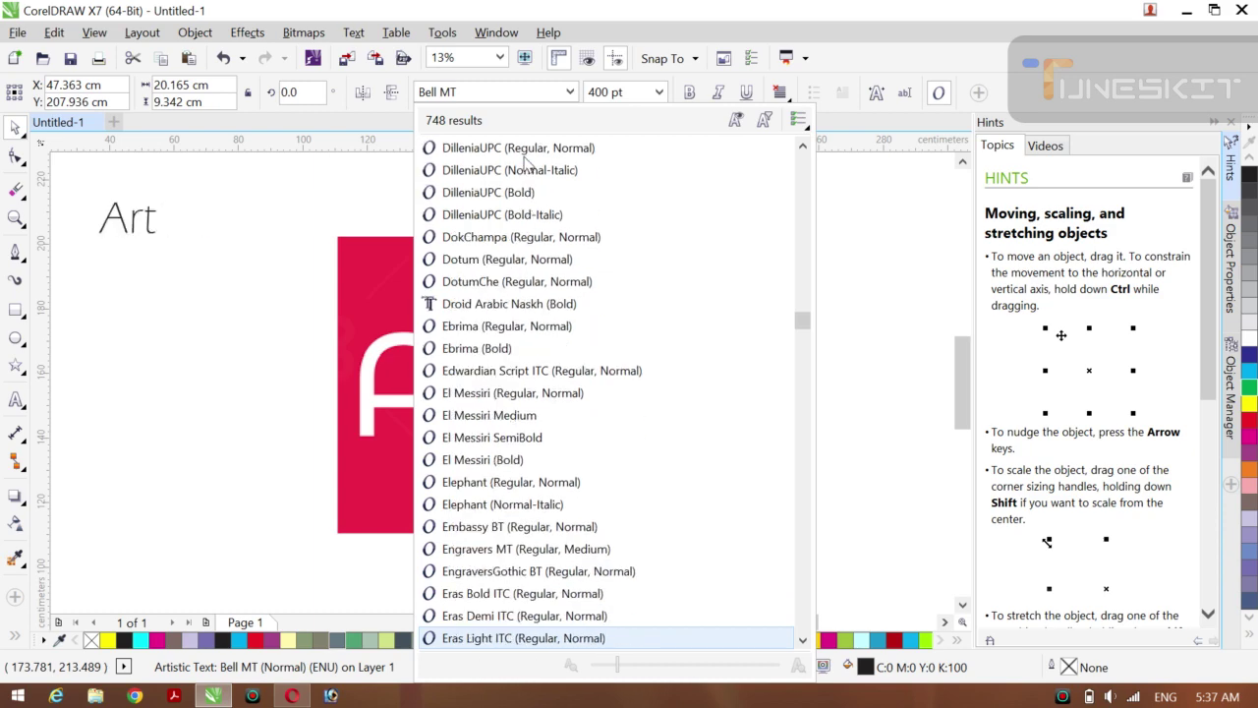
key("Down")
key("Down")
key("Down")
key("Down")
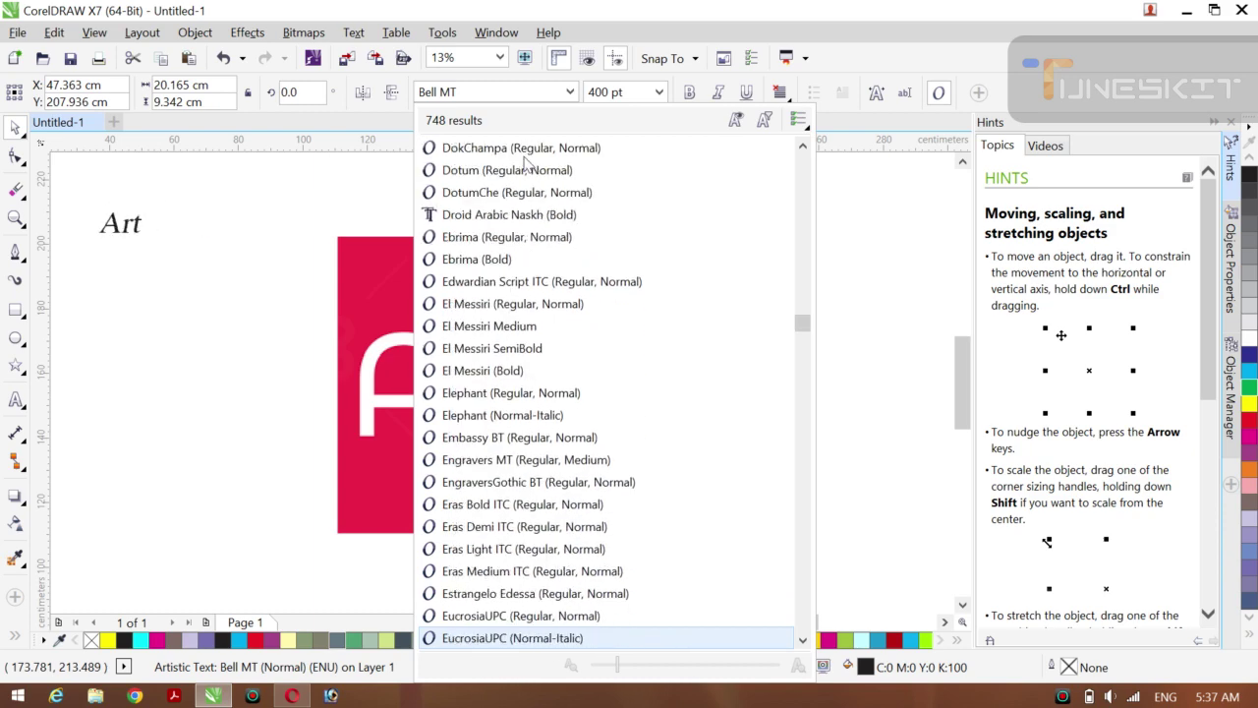
key("Down")
key("Down")
key("Down")
key("Down")
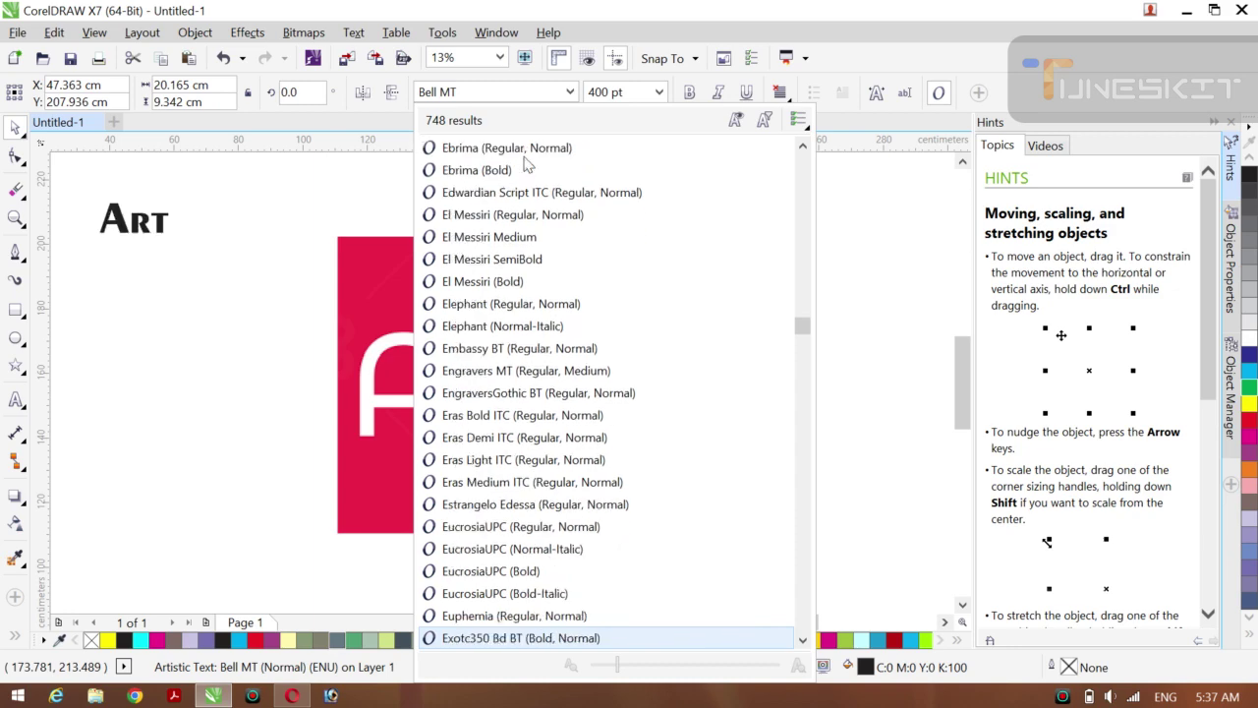
key("Down")
key("Down")
key("Down")
key("Down")
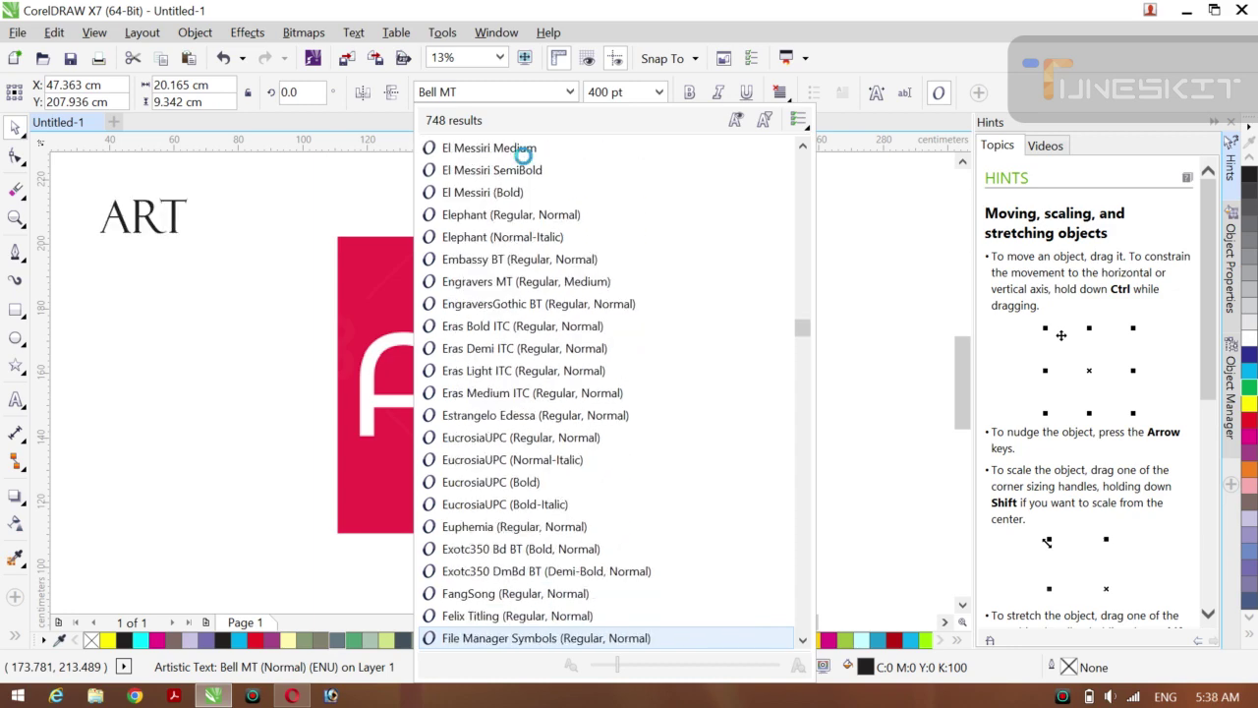
Step: Preview the fonts from Footlight MT Light through FreesiaUPC on the "Art" text, rechecking FreeSans (Medium, Normal)
key("Down")
key("Down")
key("Down")
key("Down")
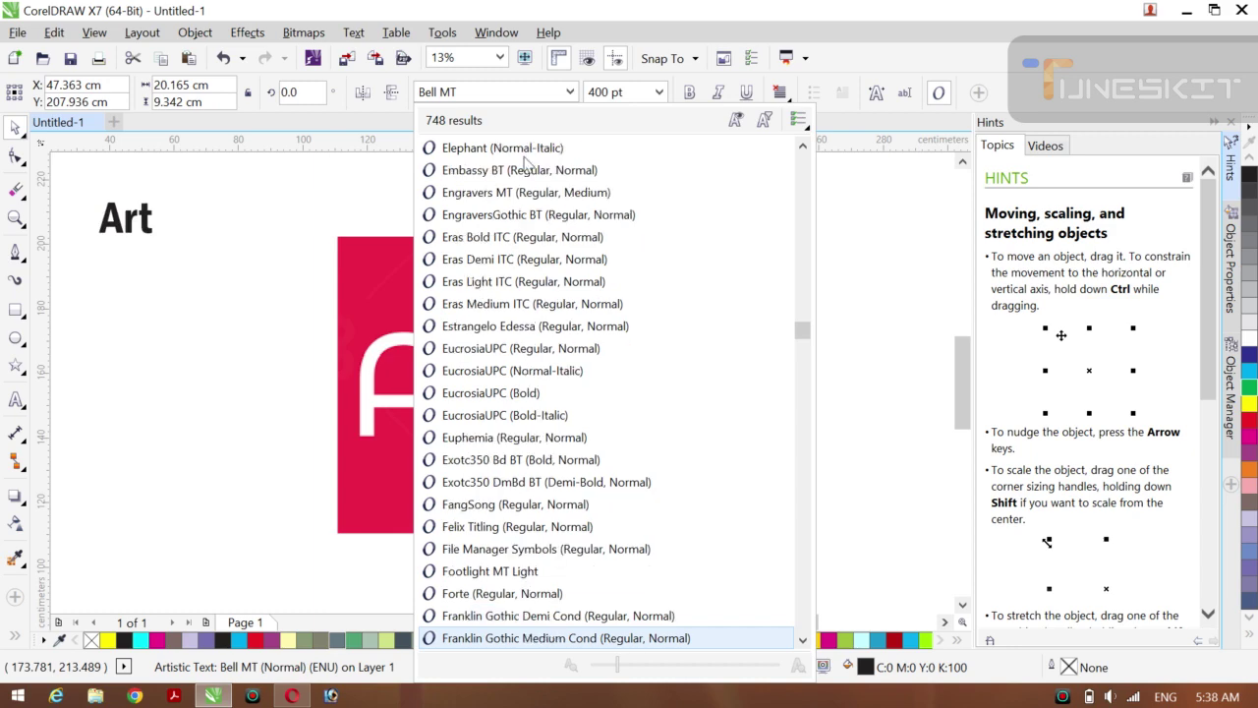
key("Down")
key("Down")
key("Down")
key("Down")
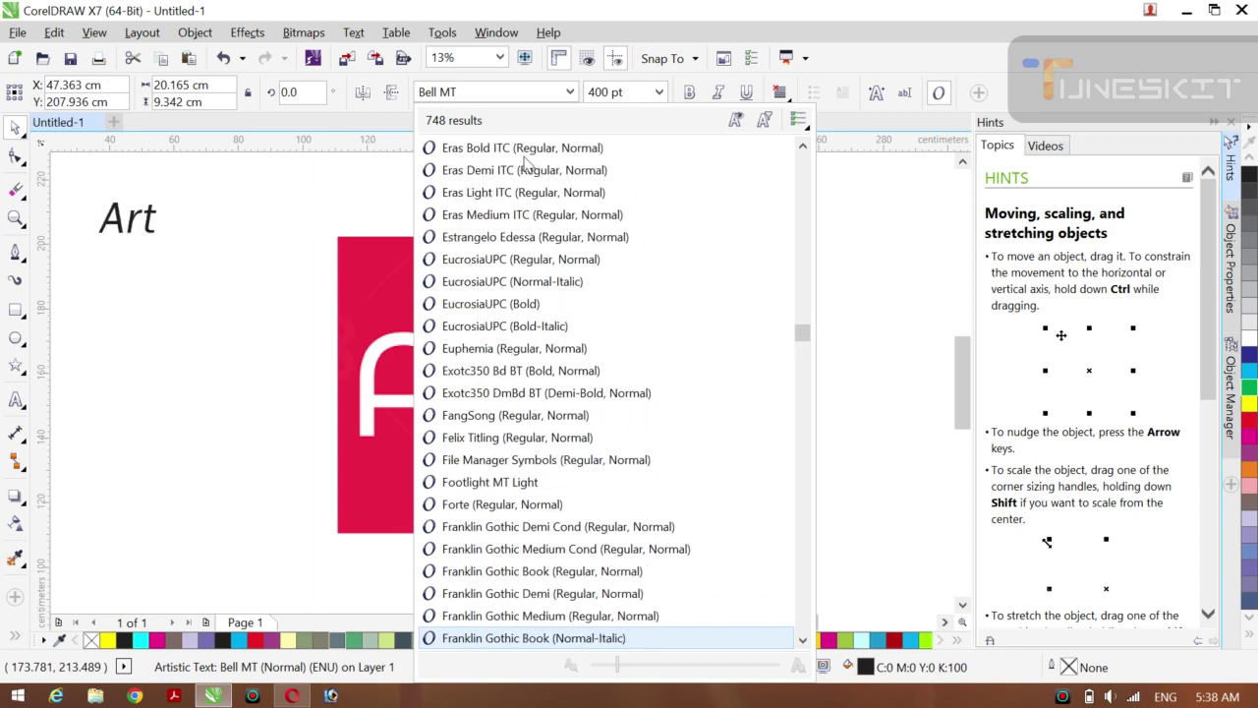
key("Down")
key("Down")
key("Down")
key("Down")
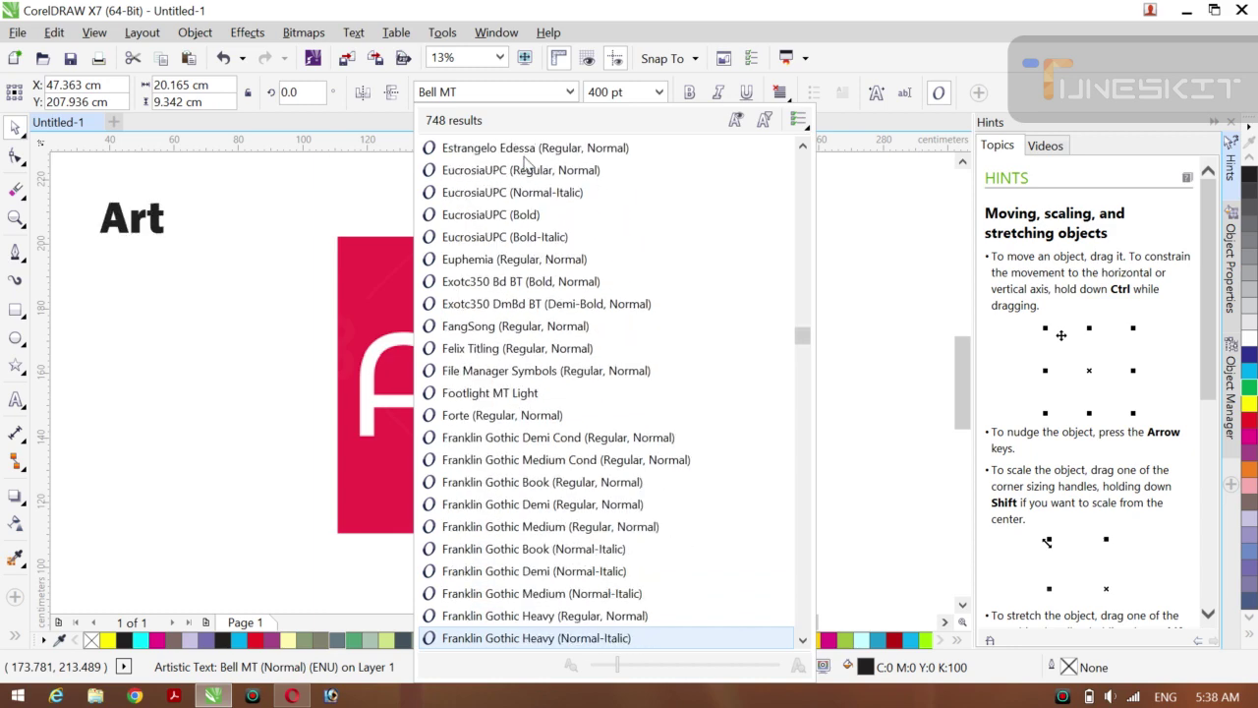
key("Down")
key("Down")
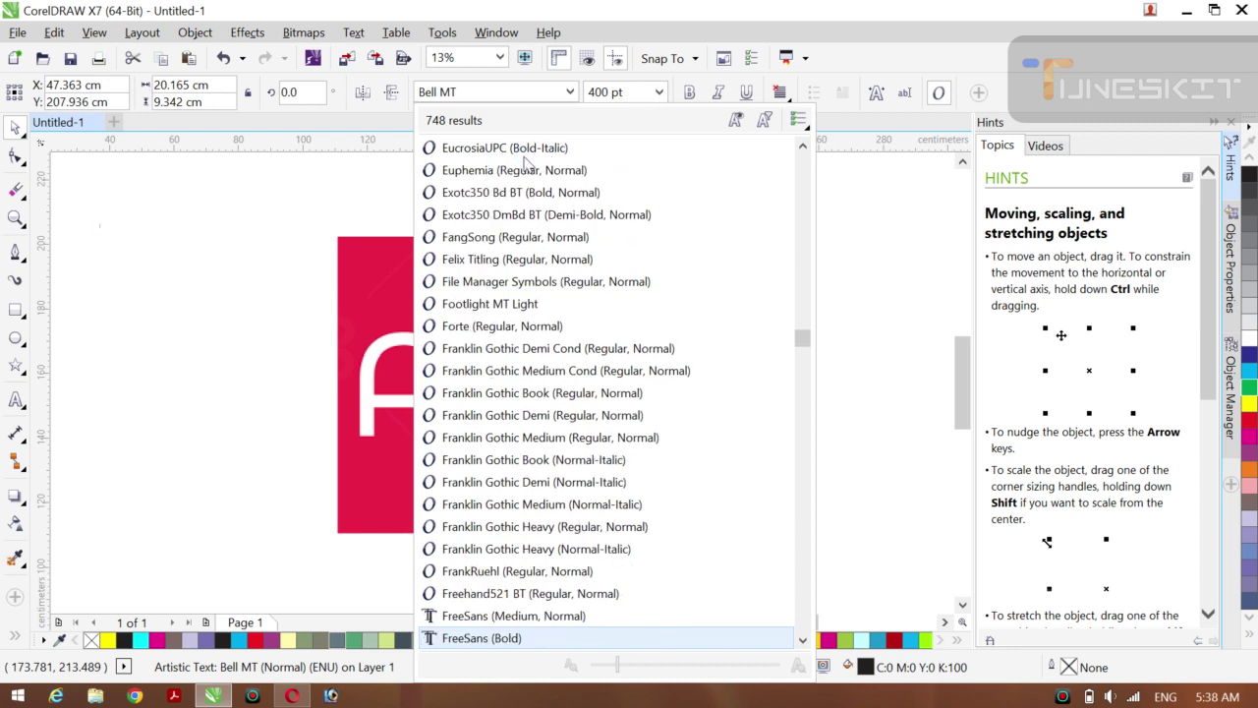
key("Up")
key("Up")
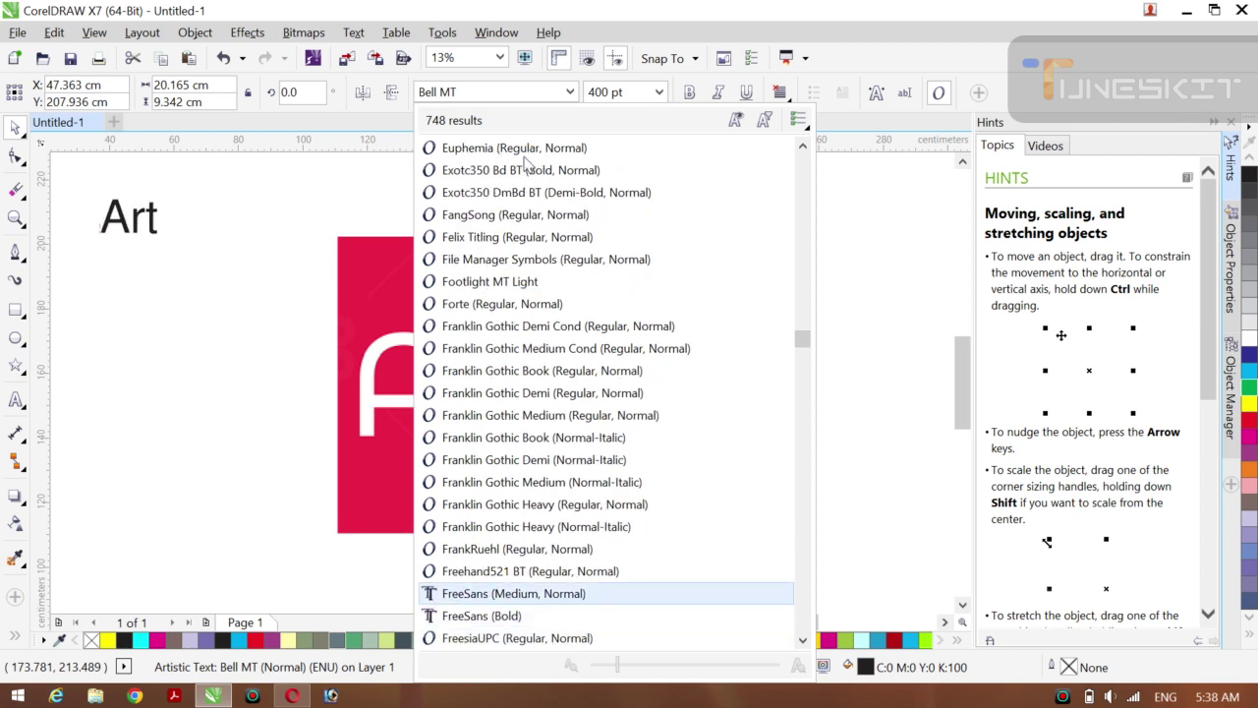
key("Up")
key("Up")
key("Down")
key("Down")
key("Down")
key("Down")
key("Down")
key("Down")
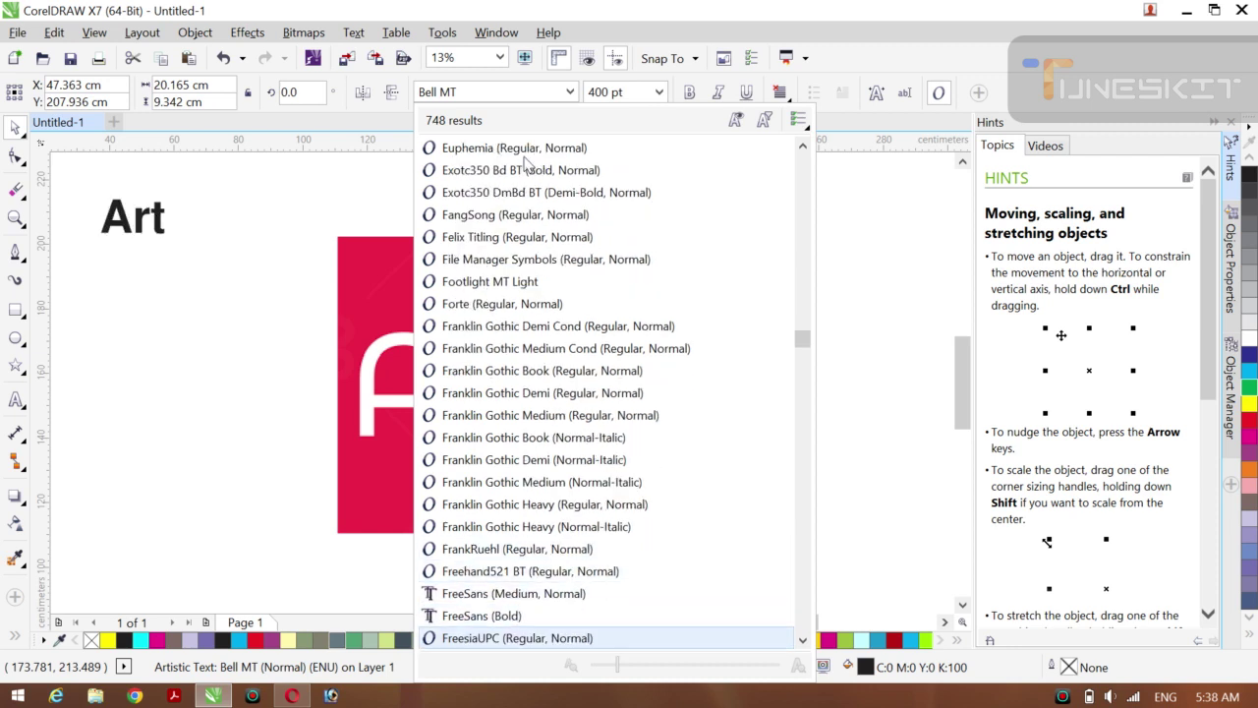
Step: Preview the remaining FreesiaUPC styles and the Futura fonts through Gautami on the "Art" text
key("Down")
key("Down")
key("Down")
key("Down")
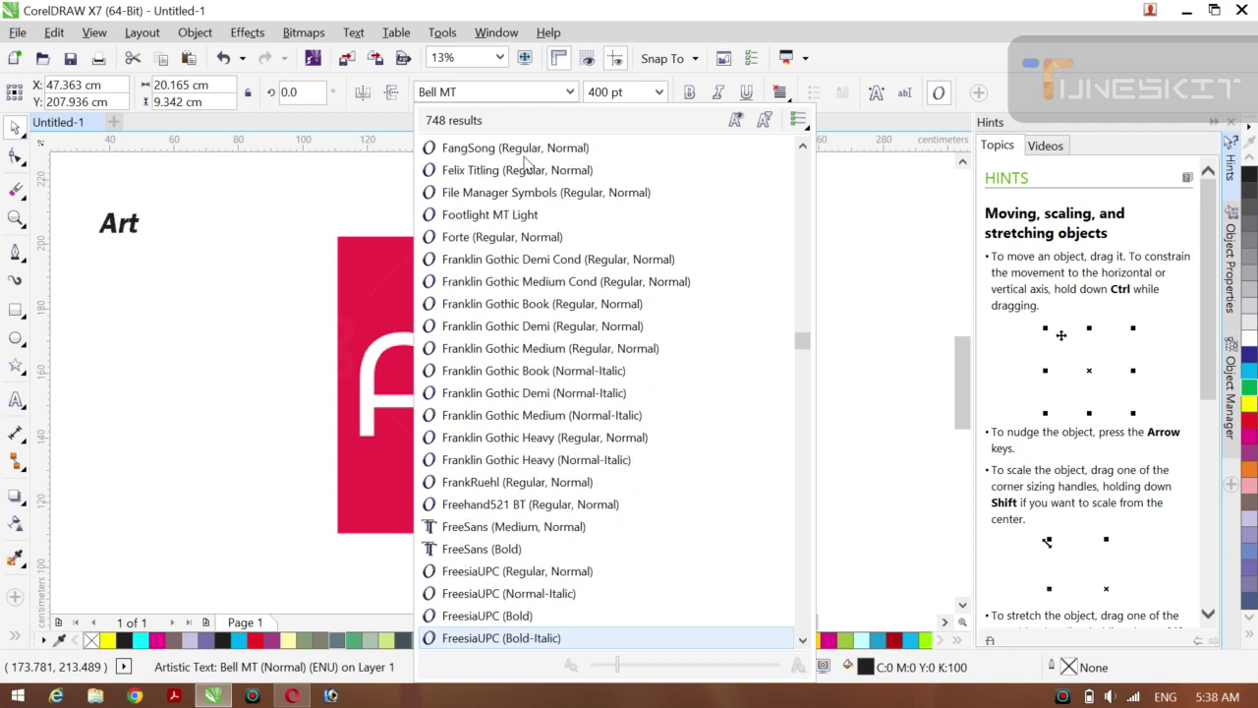
key("Down")
key("Down")
key("Down")
key("Down")
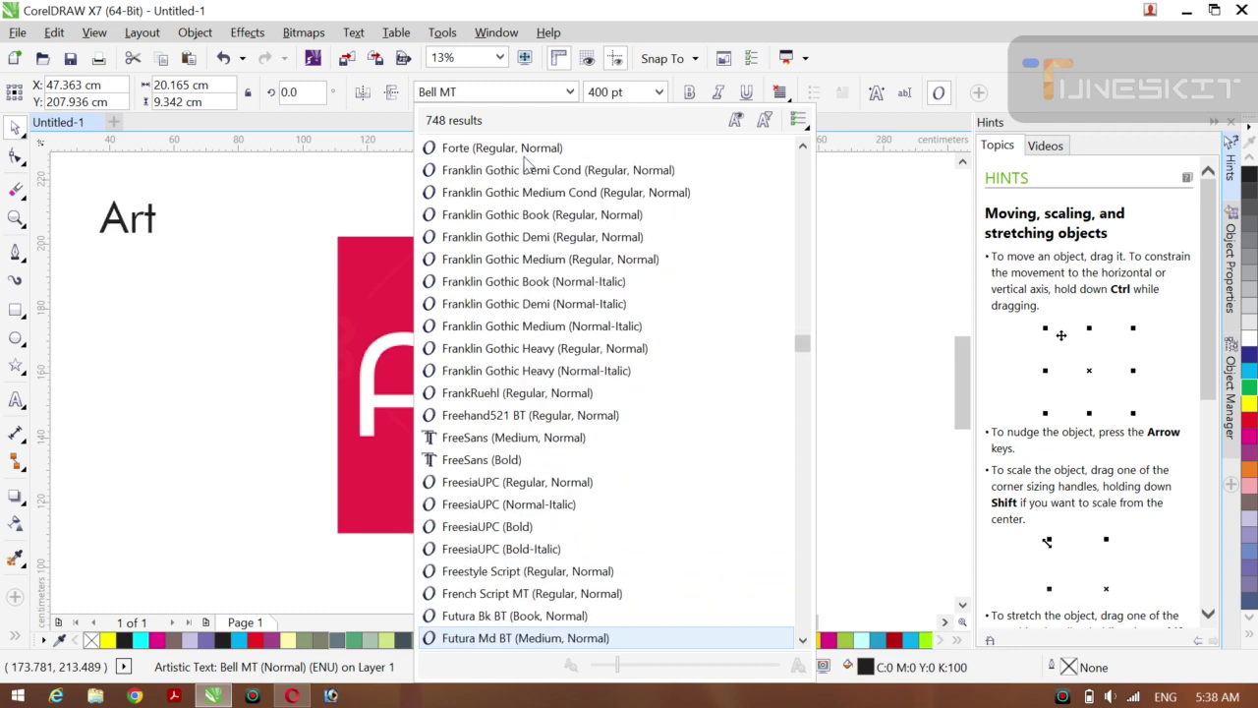
key("Down")
key("Down")
key("Down")
key("Down")
key("Down")
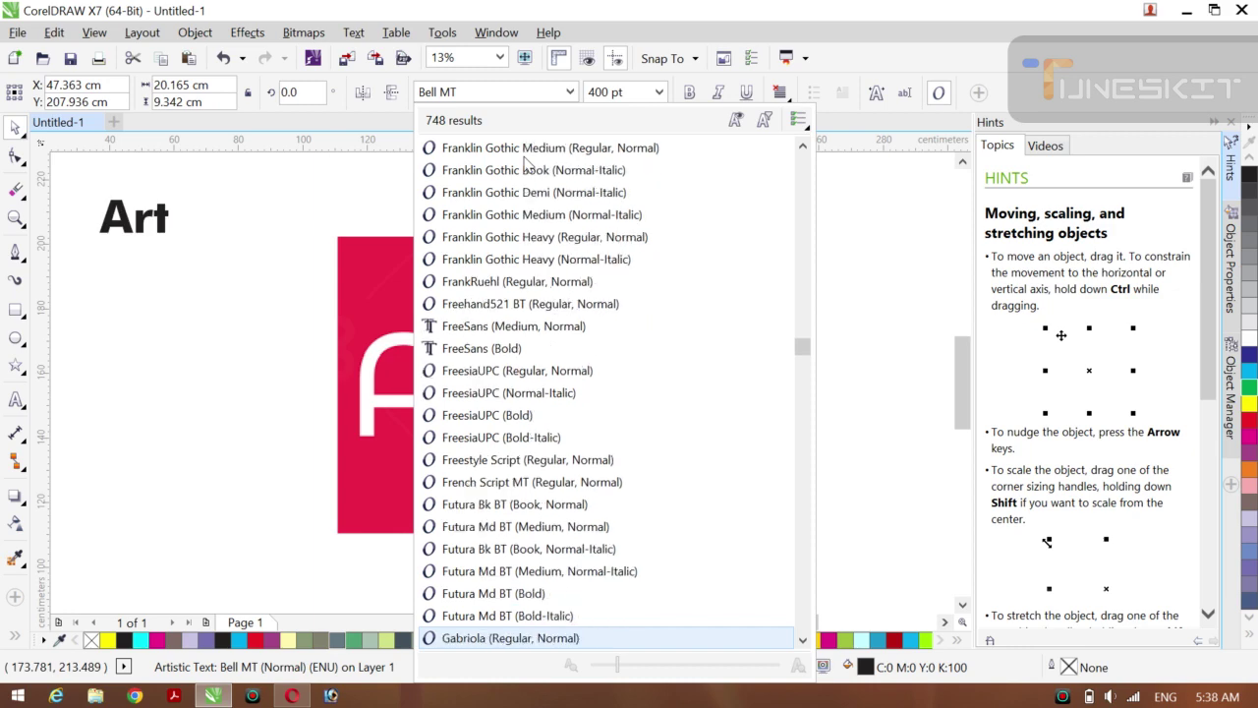
key("Down")
key("Down")
key("Down")
key("Down")
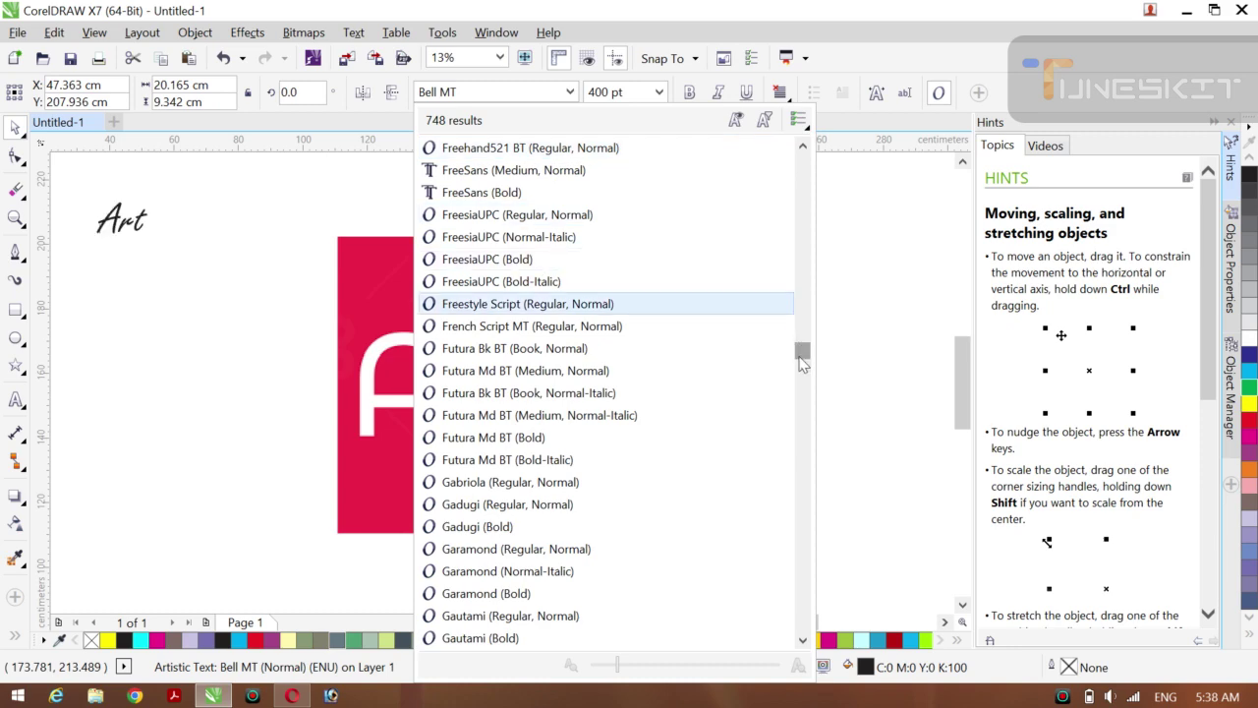
Step: Skim the rest of the font list from IrisUPC to ZWAdobeF for a matching font, and return to its beginning
left_click_drag(802, 356, 802, 409)
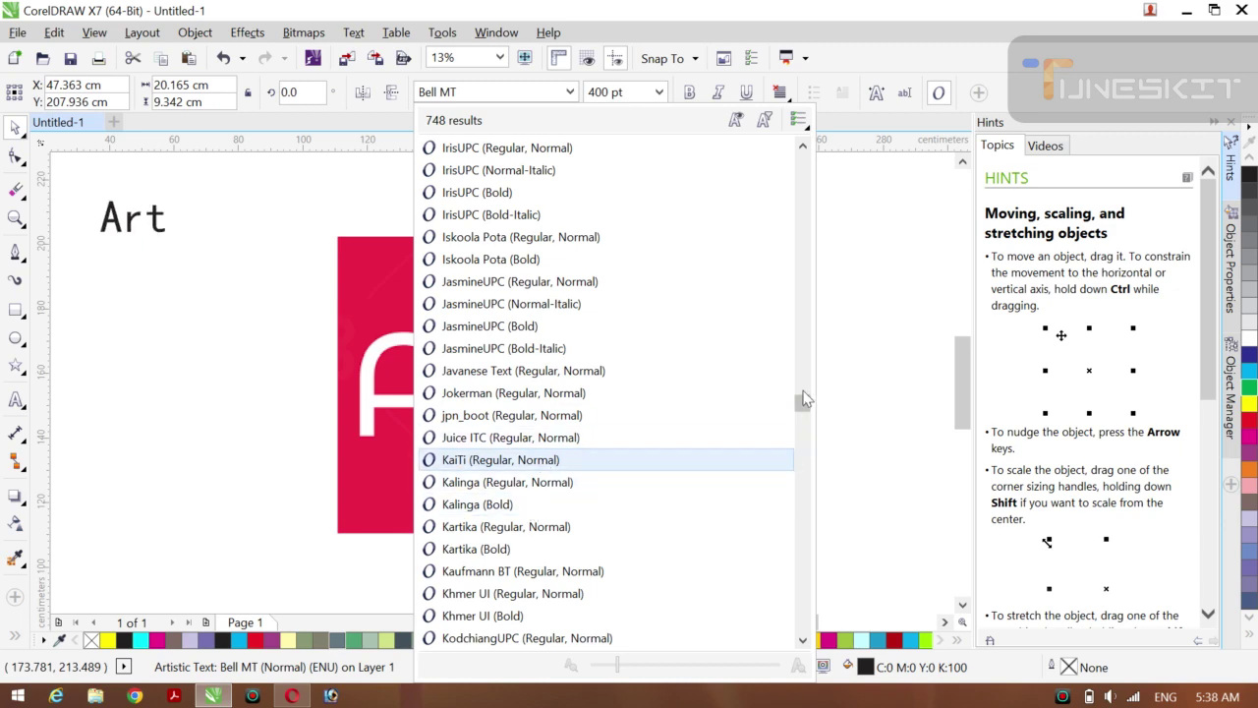
left_click_drag(802, 405, 802, 428)
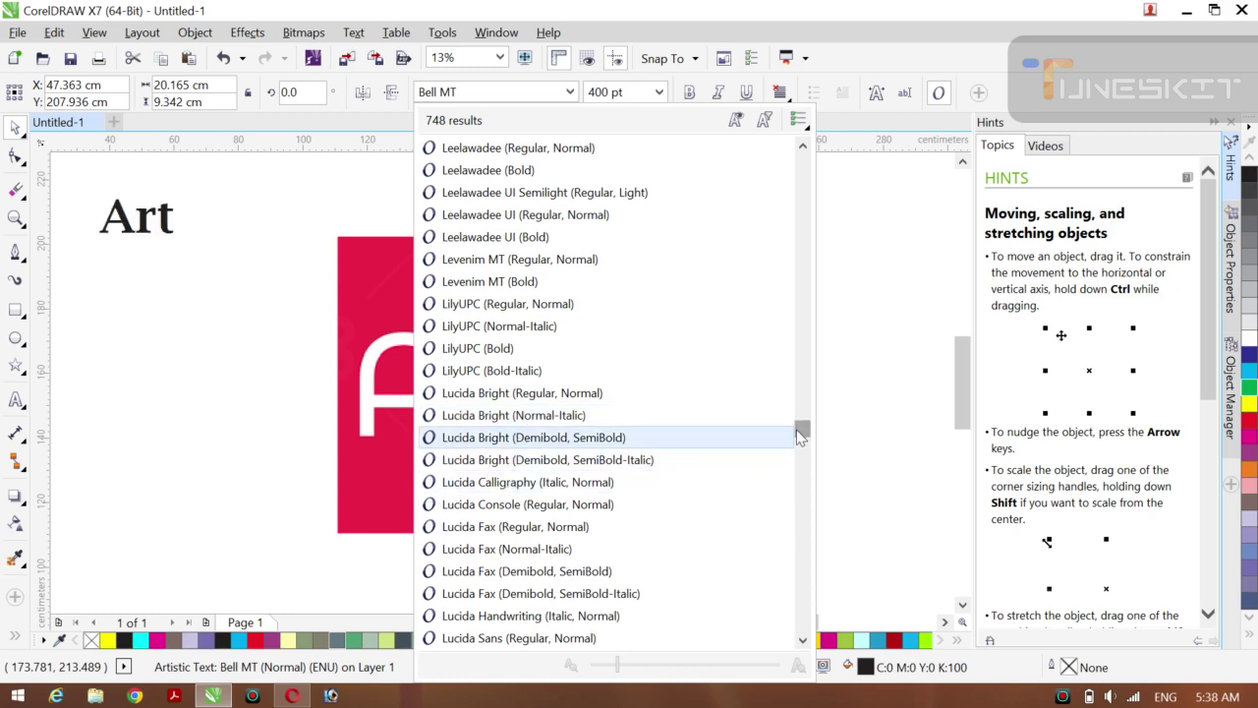
left_click_drag(799, 437, 796, 458)
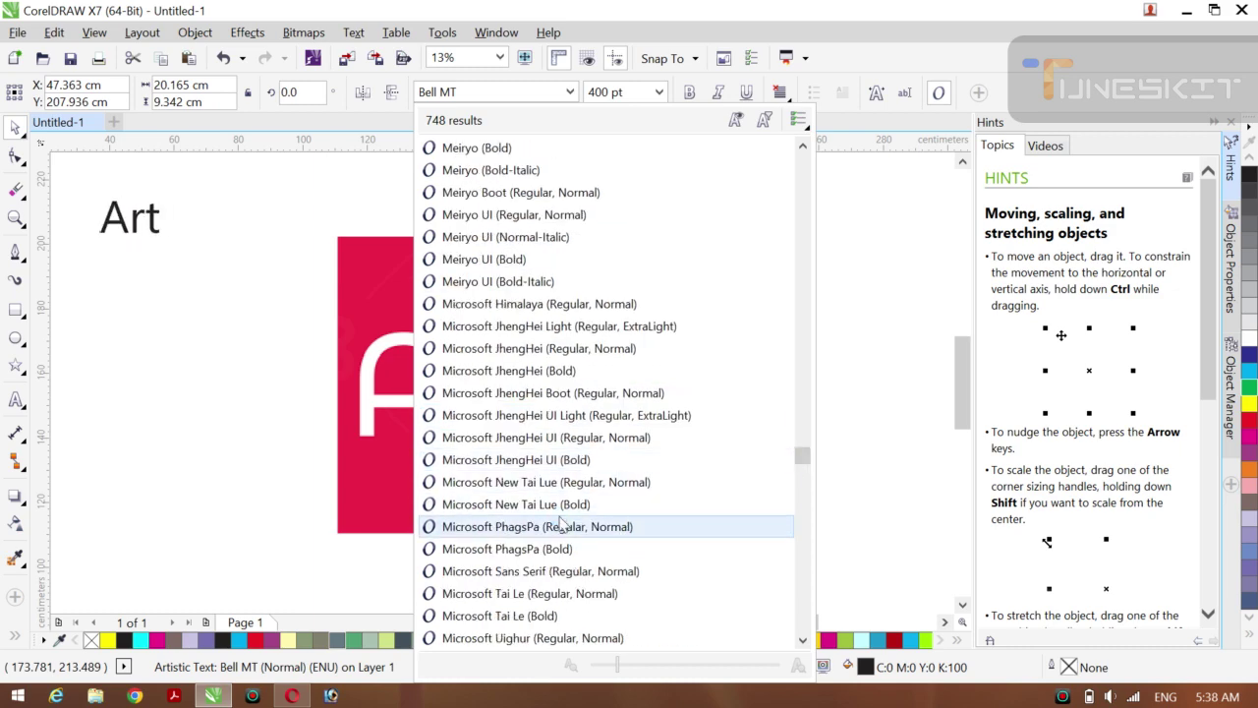
left_click(803, 476)
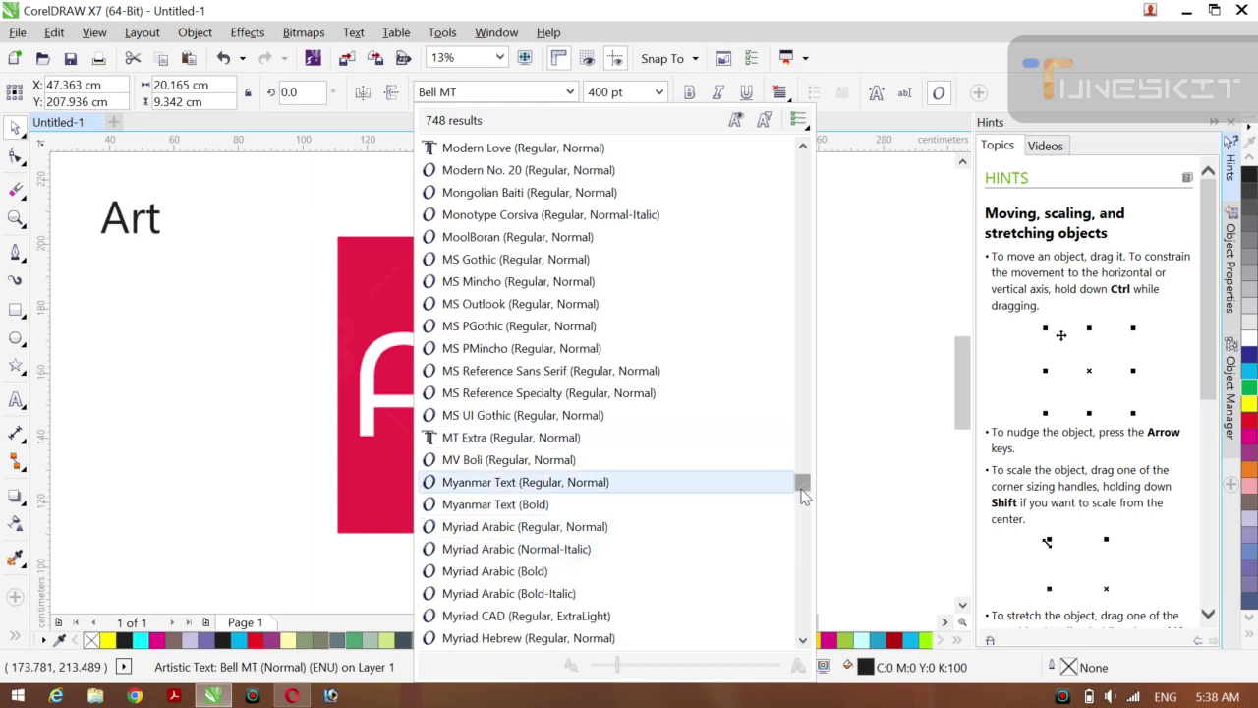
left_click_drag(803, 496, 803, 511)
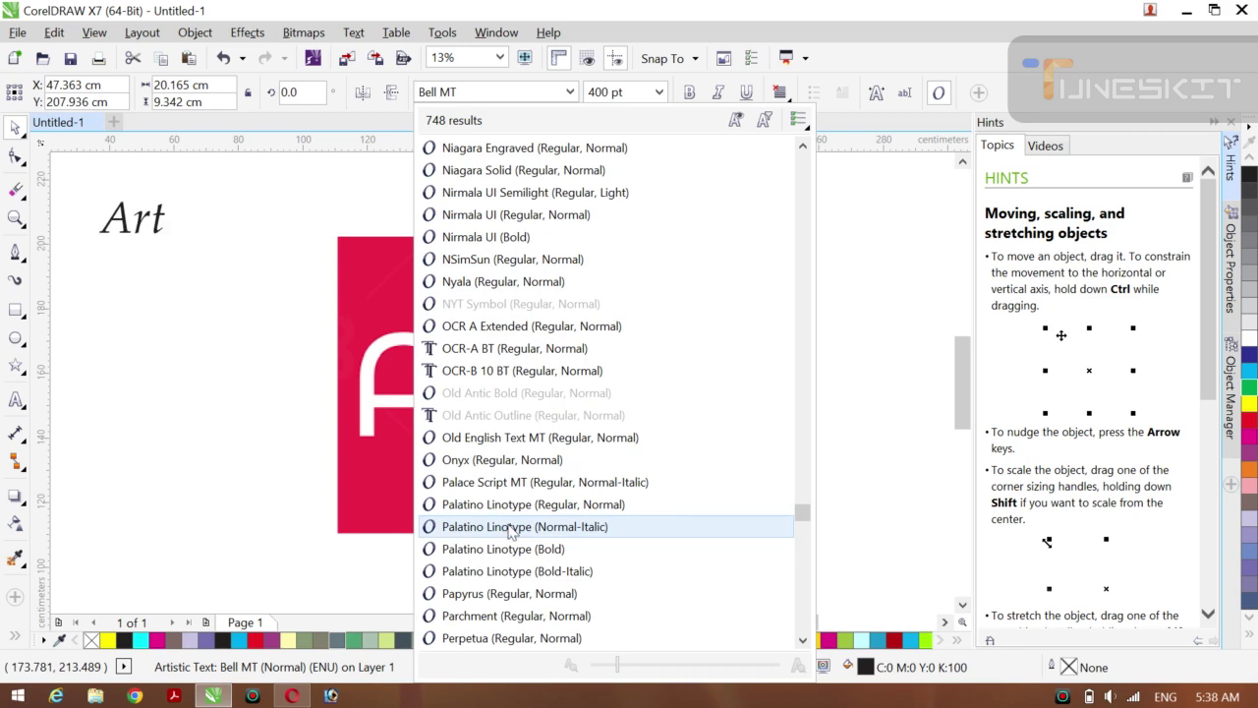
left_click_drag(800, 514, 801, 548)
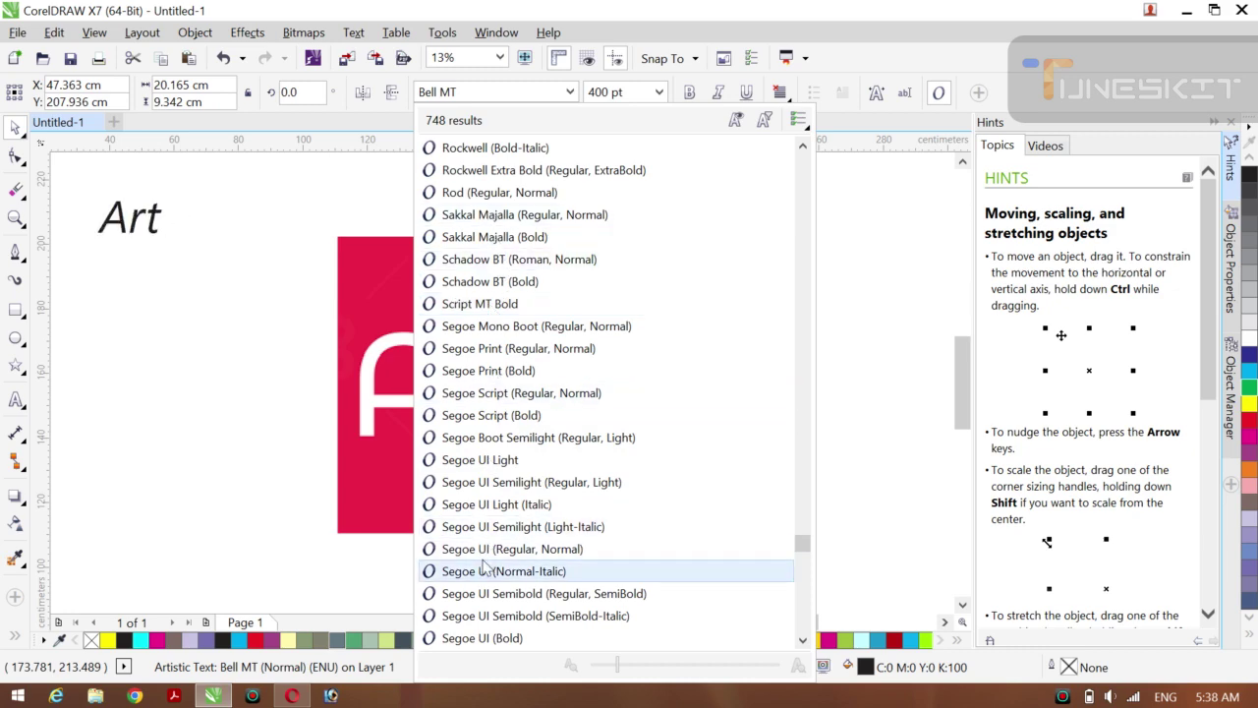
left_click_drag(800, 546, 801, 570)
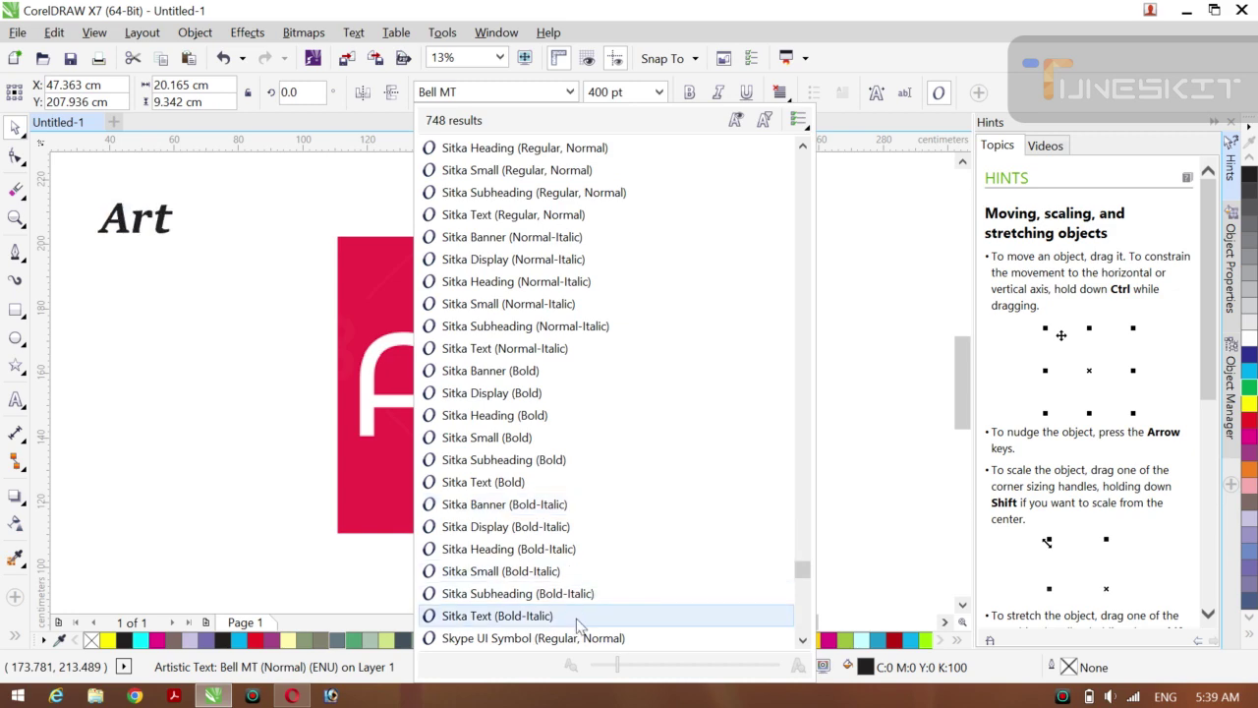
left_click_drag(801, 575, 801, 611)
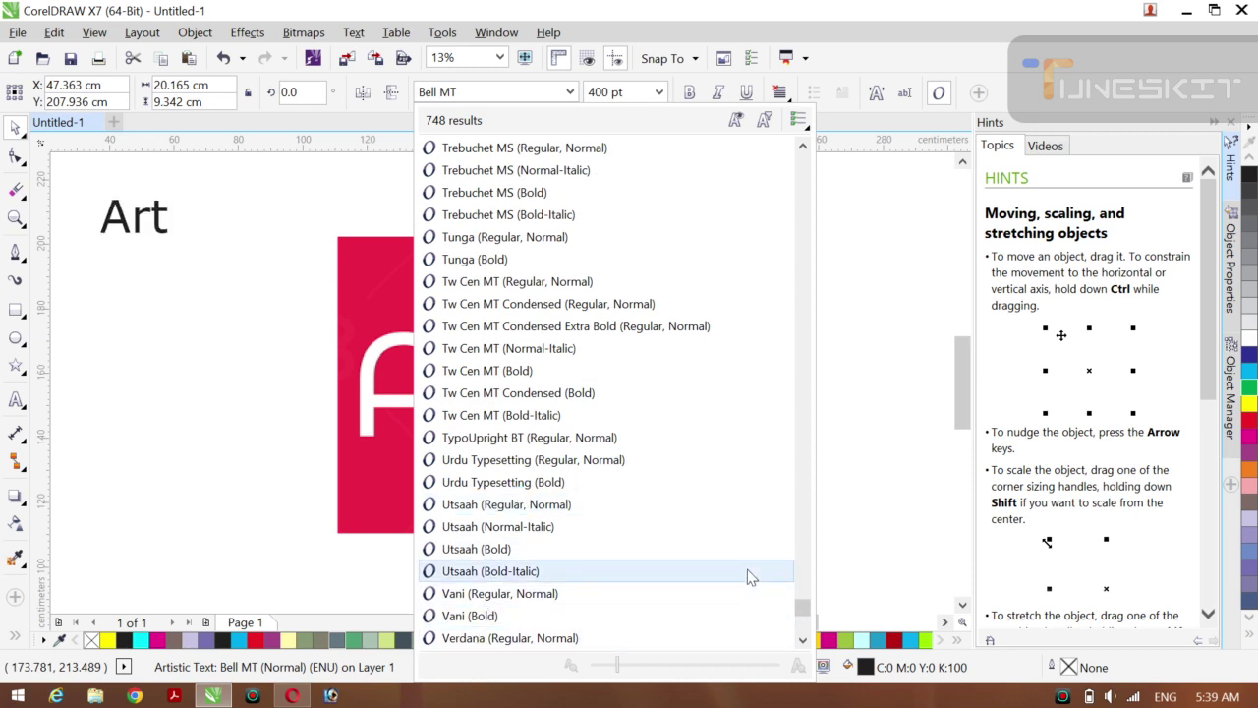
scroll(807, 605, "down", 8)
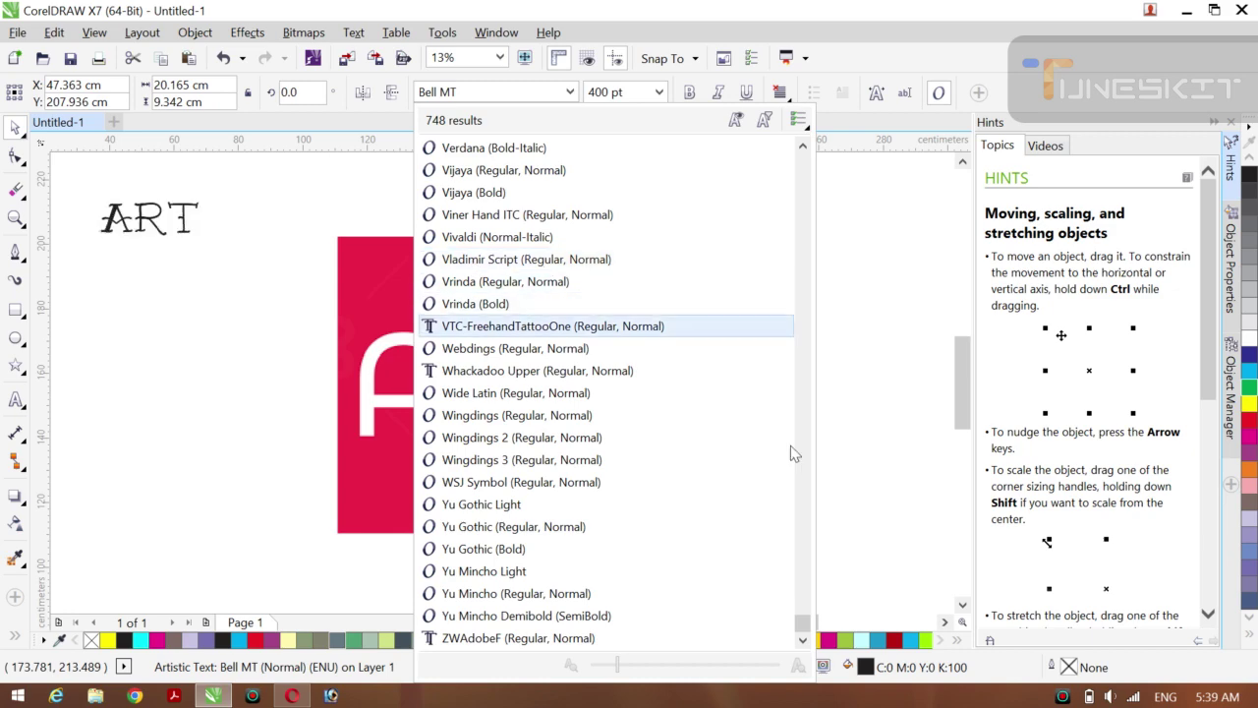
mouse_move(803, 626)
left_mouse_down()
mouse_move(794, 254)
mouse_move(807, 128)
left_mouse_up()
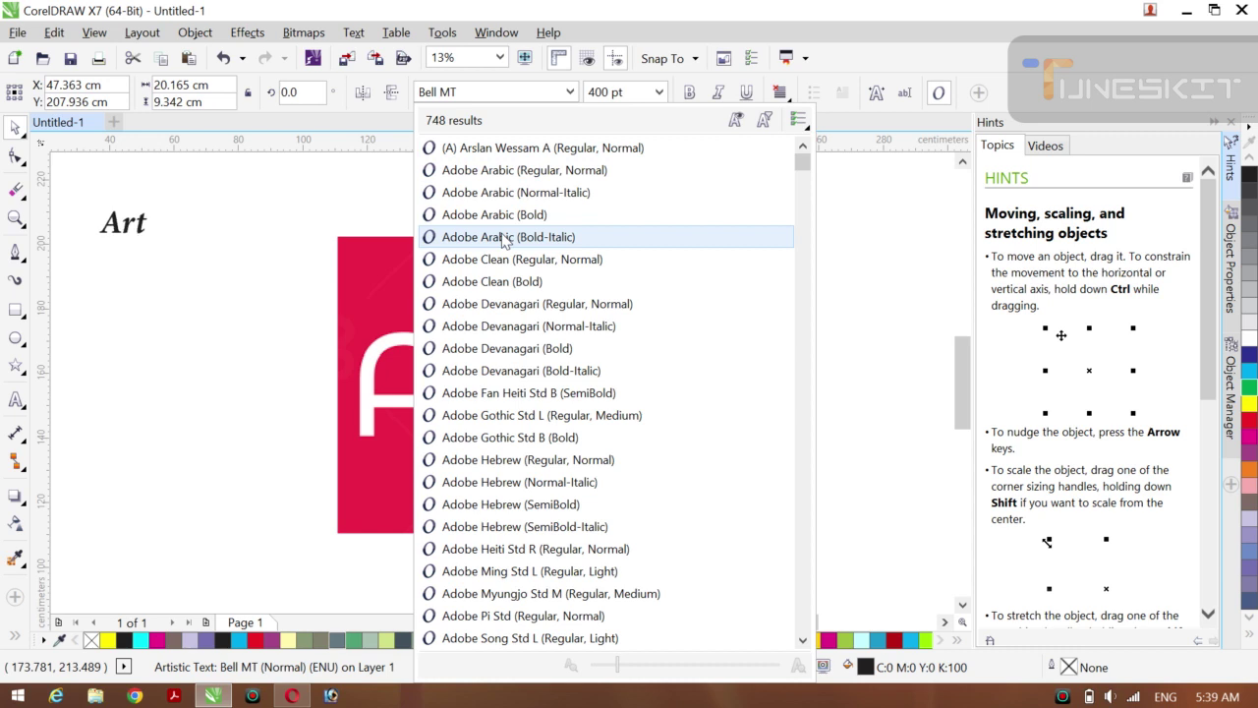
Step: Set the "Art" text in Adobe Clean (Bold), enlarge it to about 1,329 pt and place it over the reference lettering
left_click(499, 288)
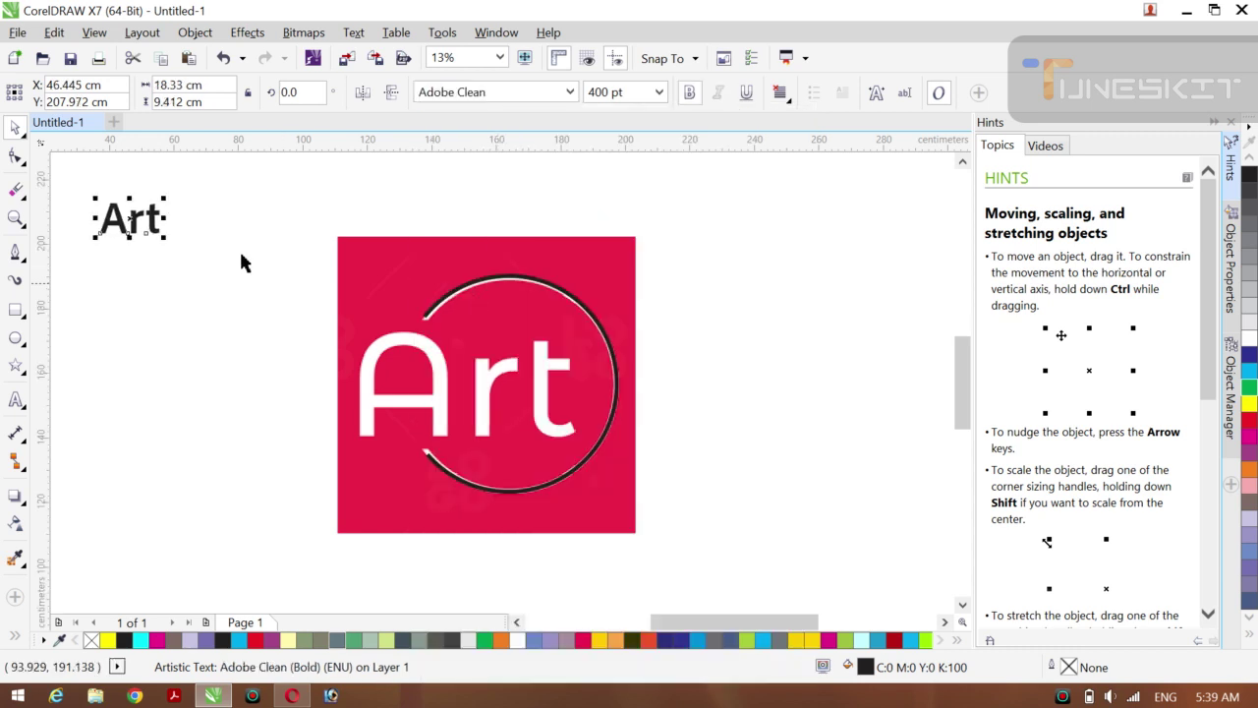
left_click_drag(165, 236, 301, 307)
left_click_drag(196, 258, 469, 389)
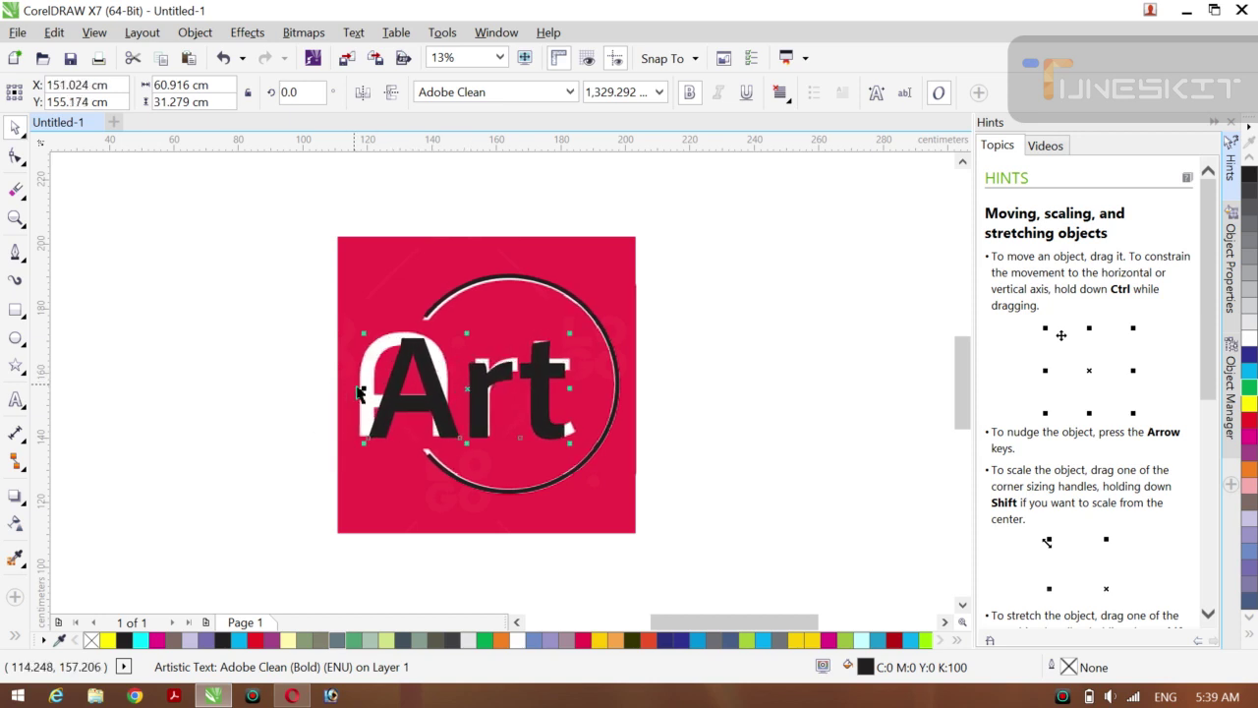
Step: Stretch the "Art" text to about 66.2 cm wide and 32.9 cm high to fit the reference letters
left_click_drag(364, 387, 354, 388)
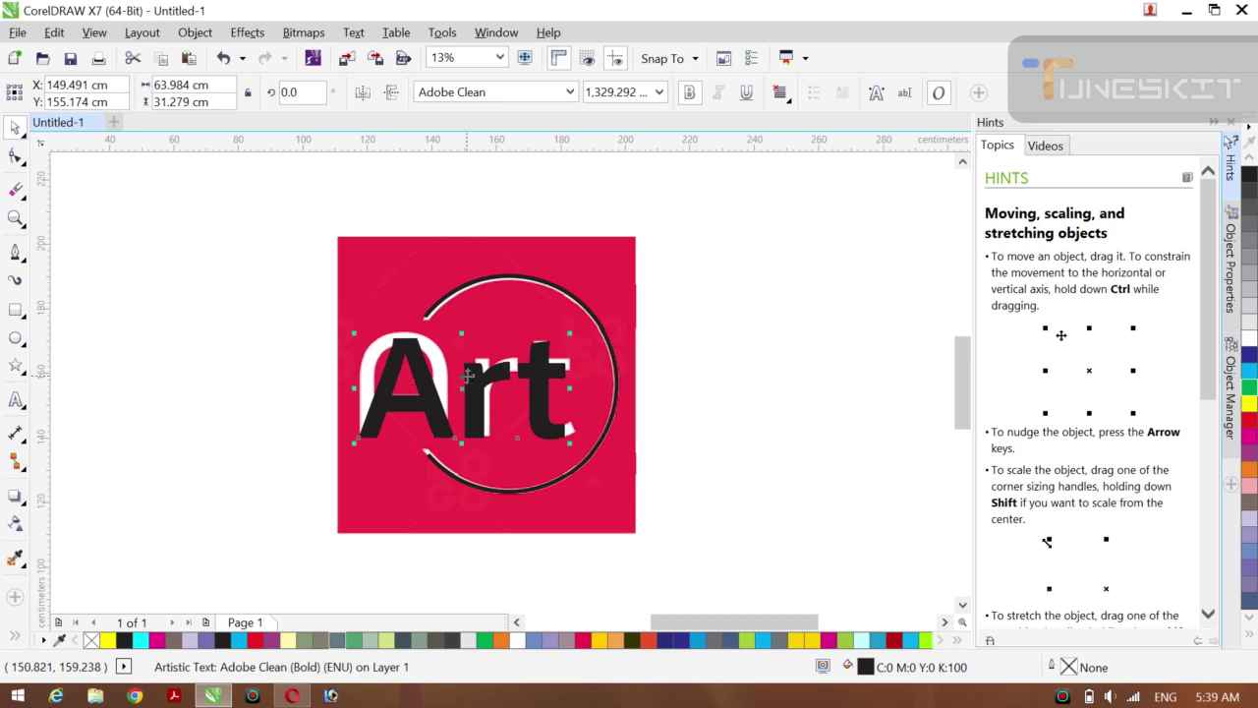
left_click_drag(462, 333, 461, 327)
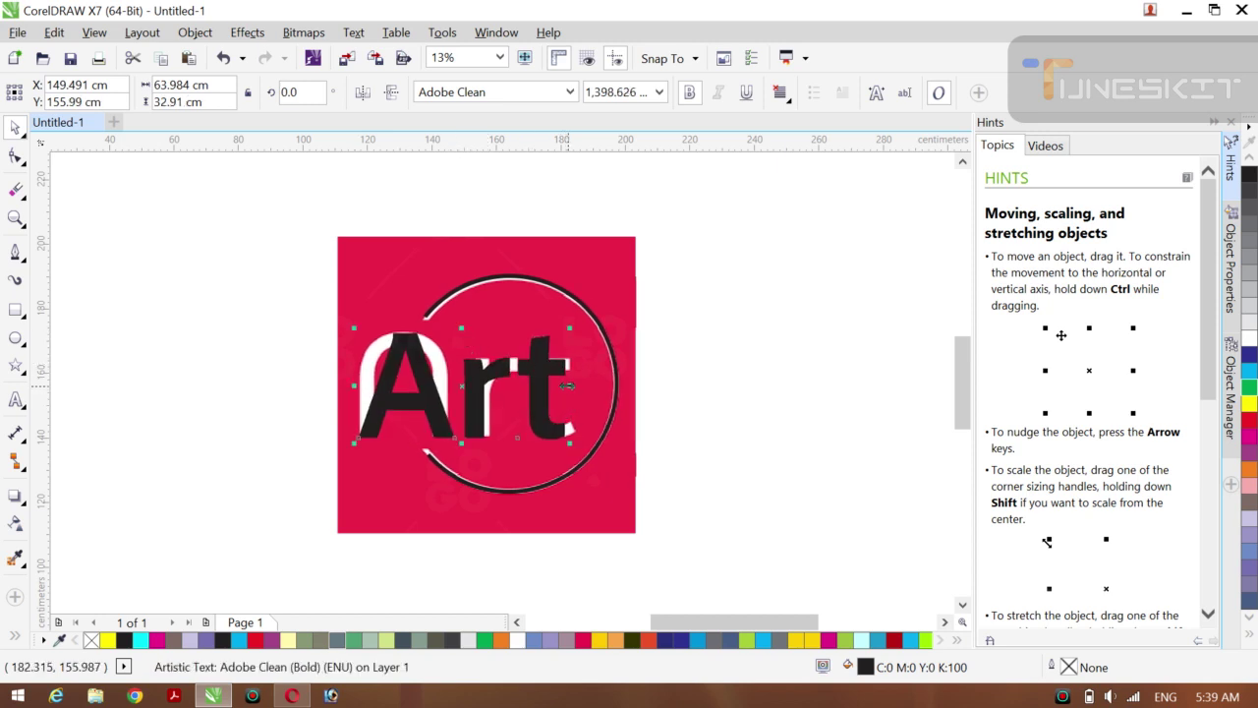
left_click_drag(568, 386, 574, 387)
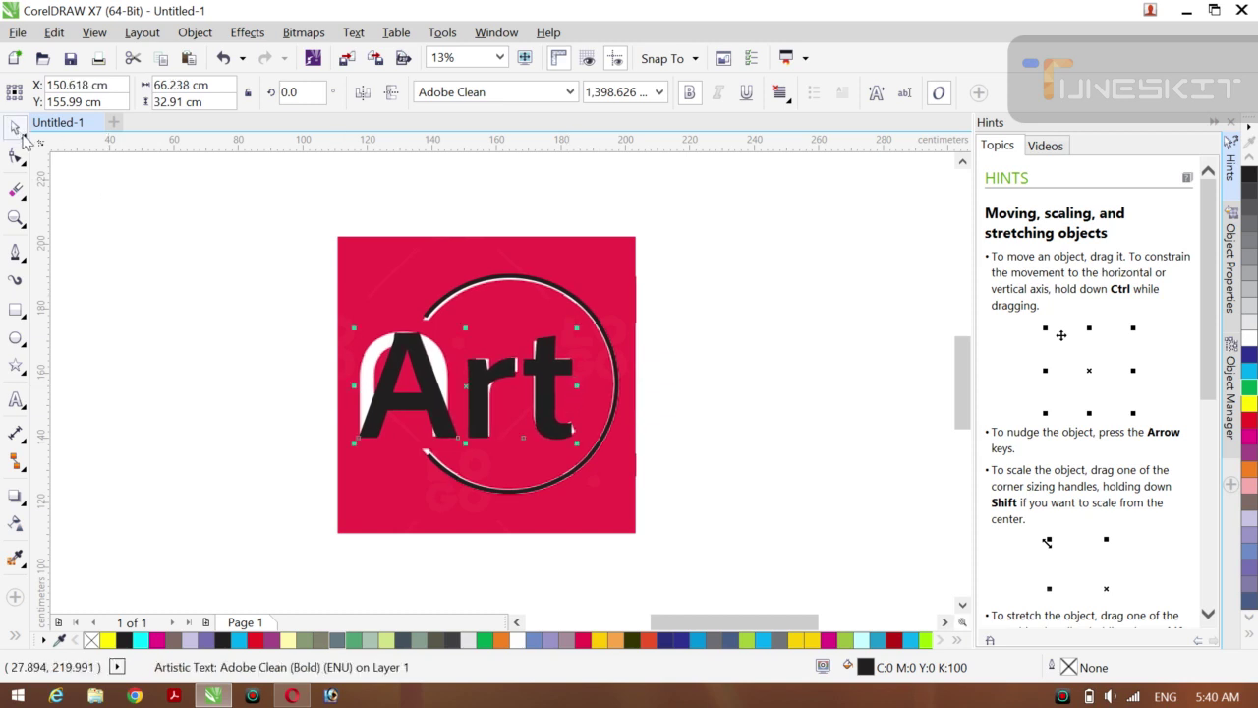
Step: Move the red reference image out from behind the logo and delete it
left_click(28, 137)
left_click(81, 126)
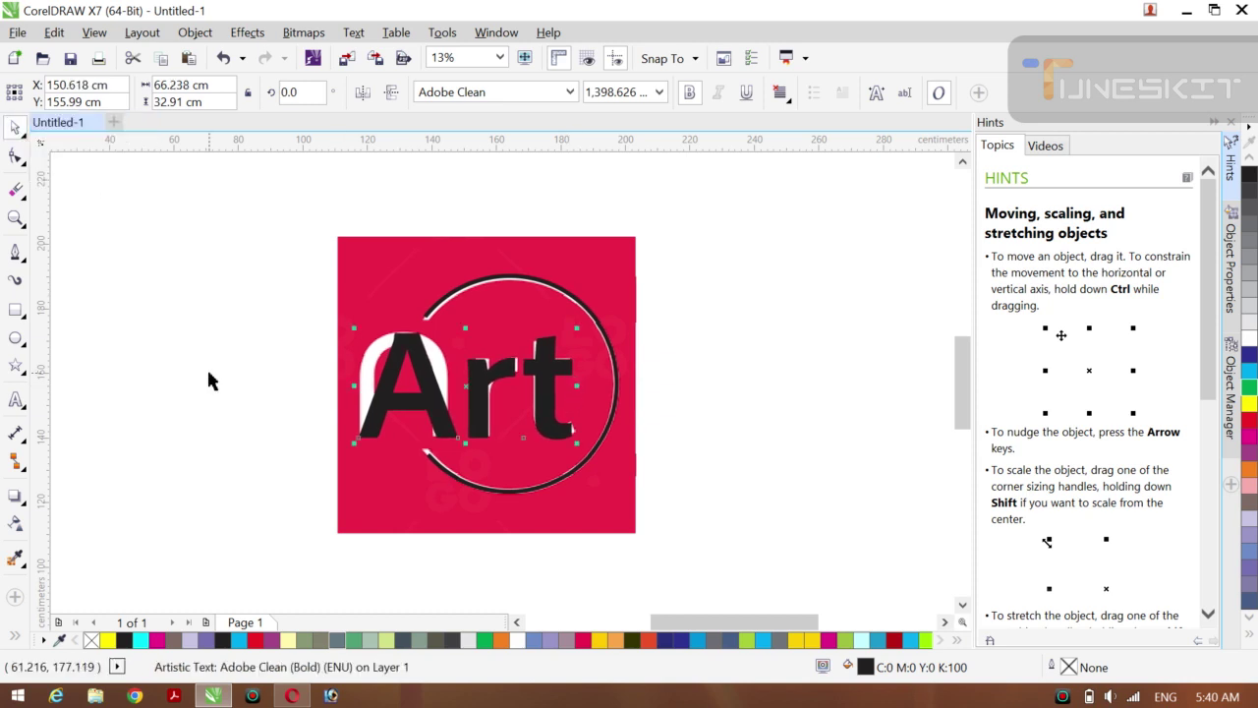
left_click(308, 358)
left_click_drag(413, 253, 188, 266)
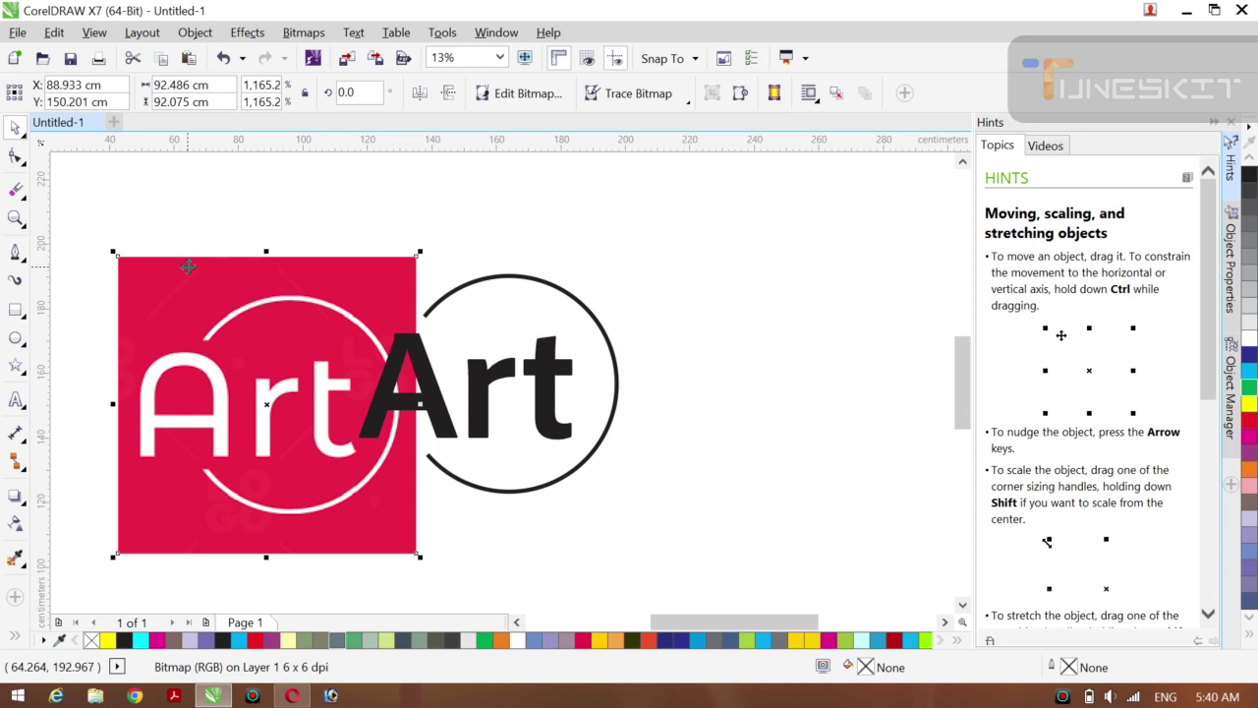
key("Delete")
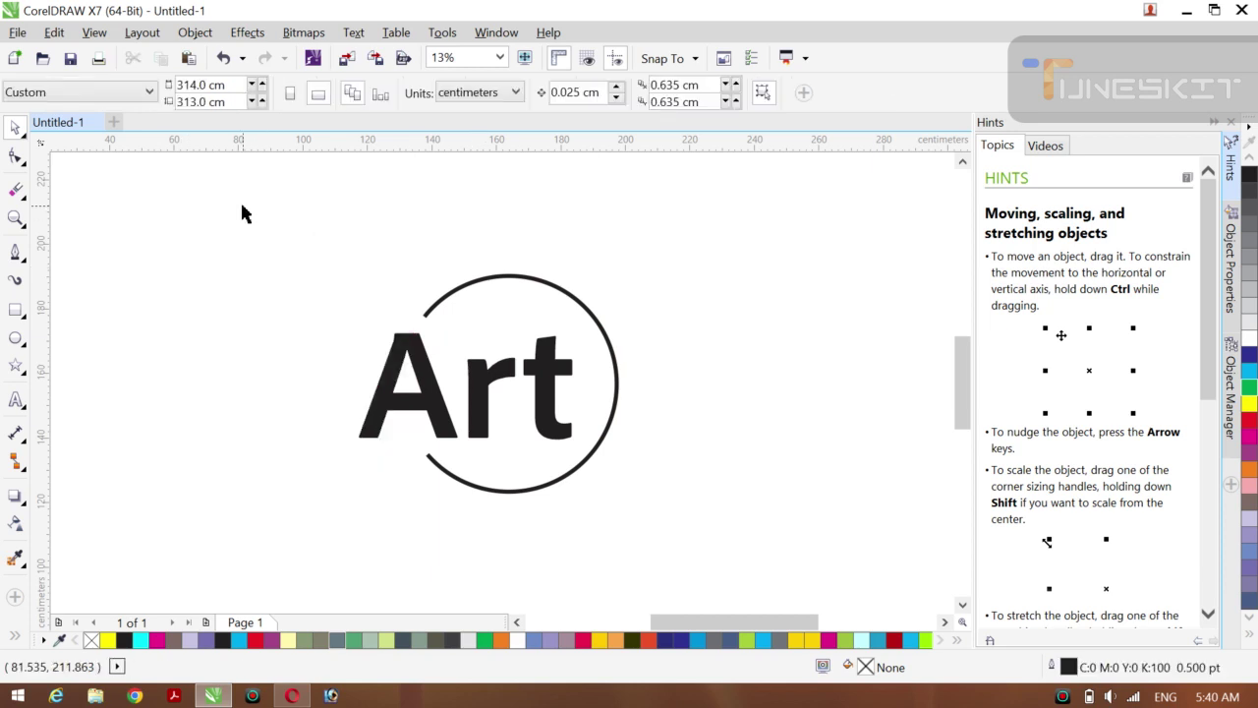
Step: Try to shrink the "Art" text about its center to about 58.5 by 29.1 cm
left_click_drag(183, 230, 705, 452)
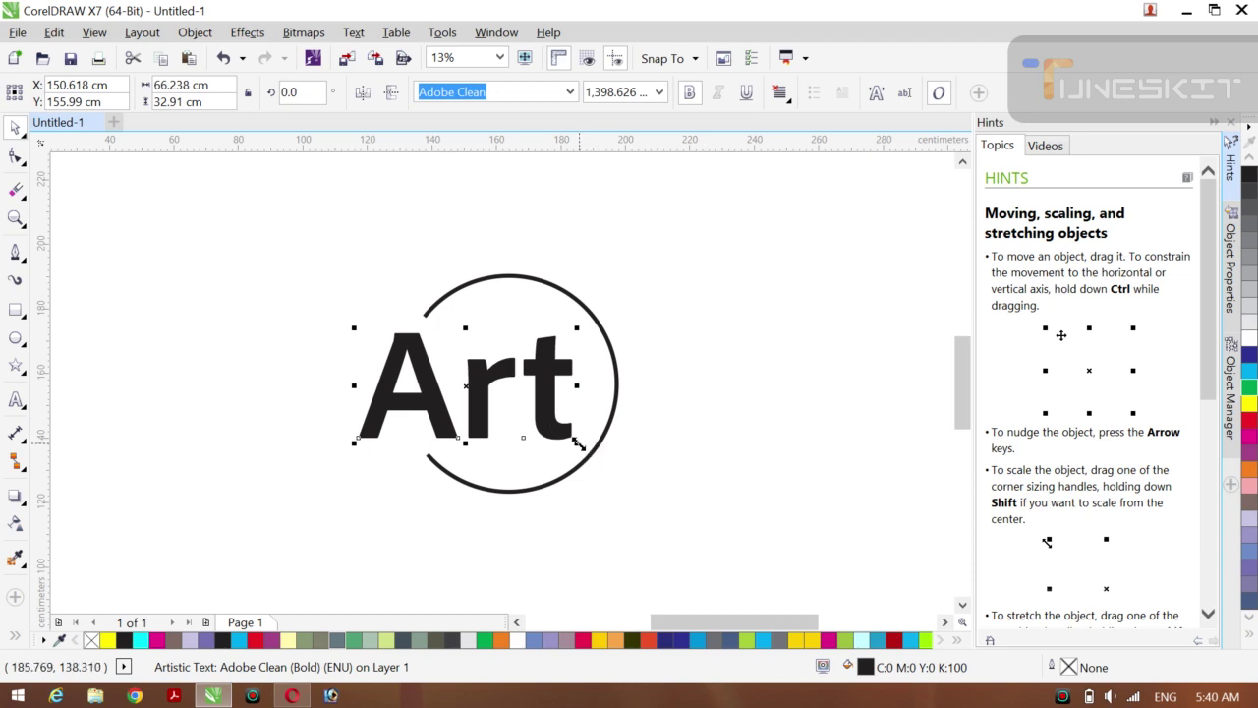
left_click_drag(568, 440, 556, 434)
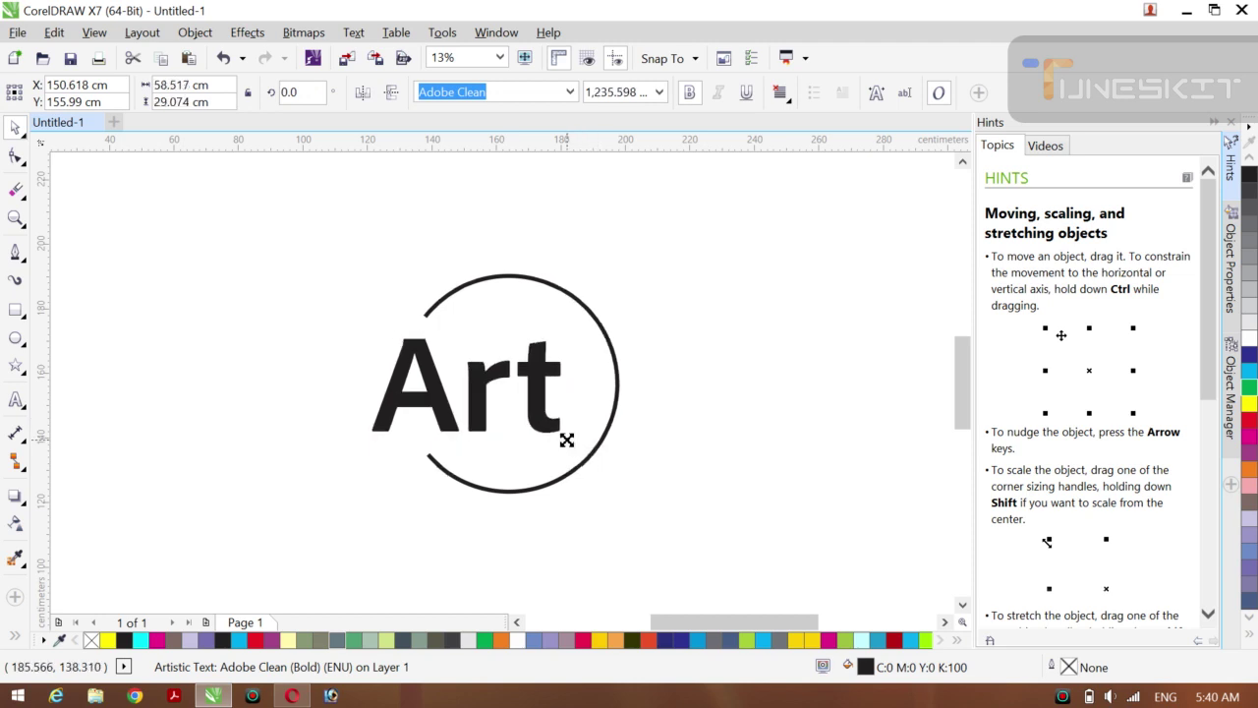
left_click(261, 398)
key("ctrl+z")
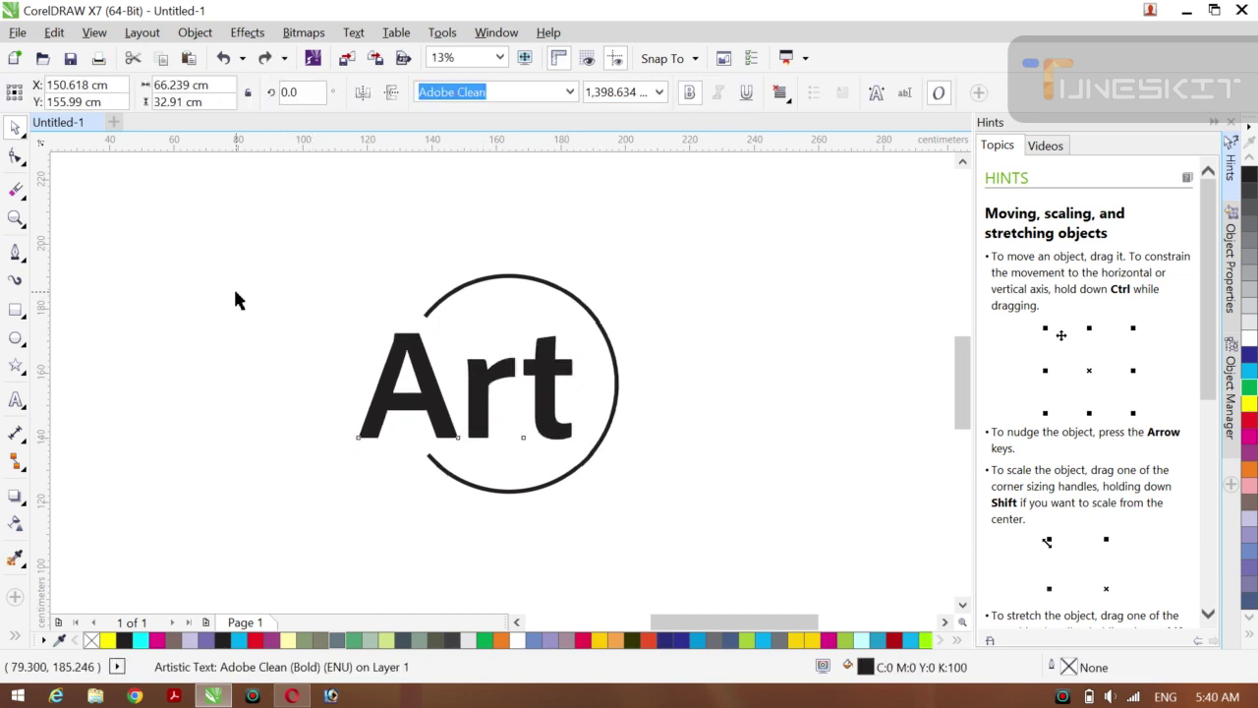
left_click_drag(236, 292, 602, 239)
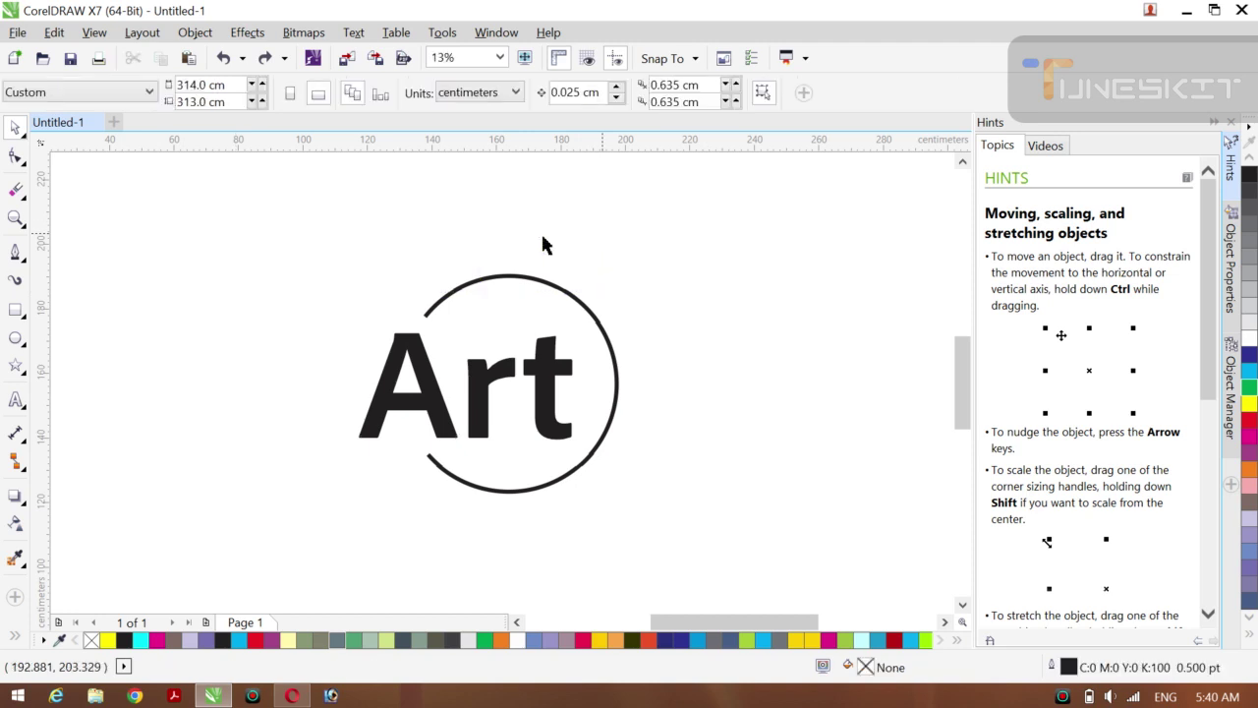
Step: Set the open arc's outline width to 60 pt
left_click(518, 284)
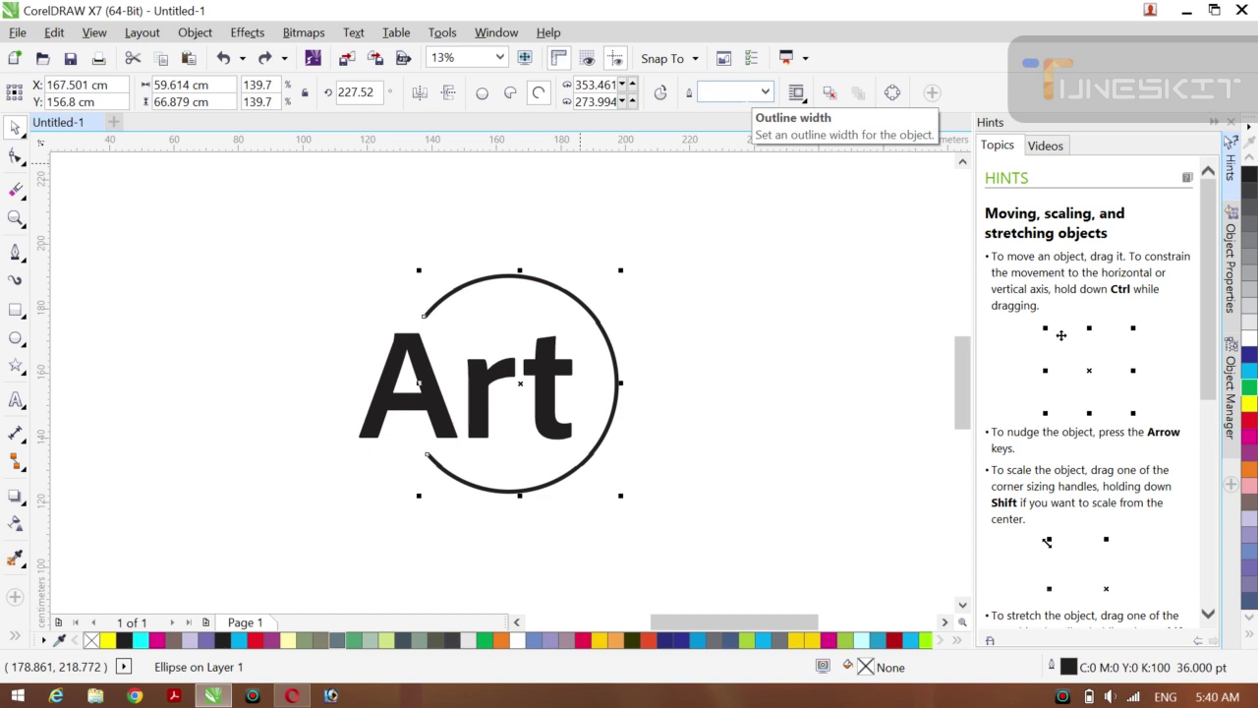
key("Return")
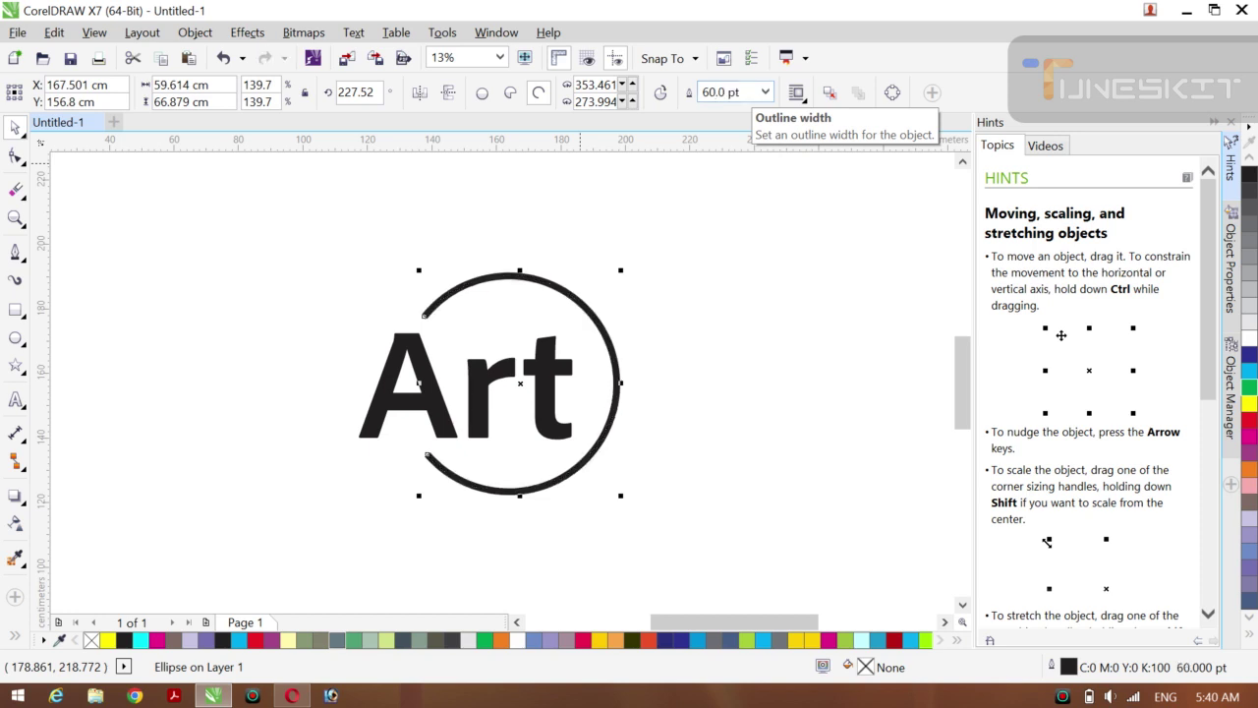
left_click(248, 411)
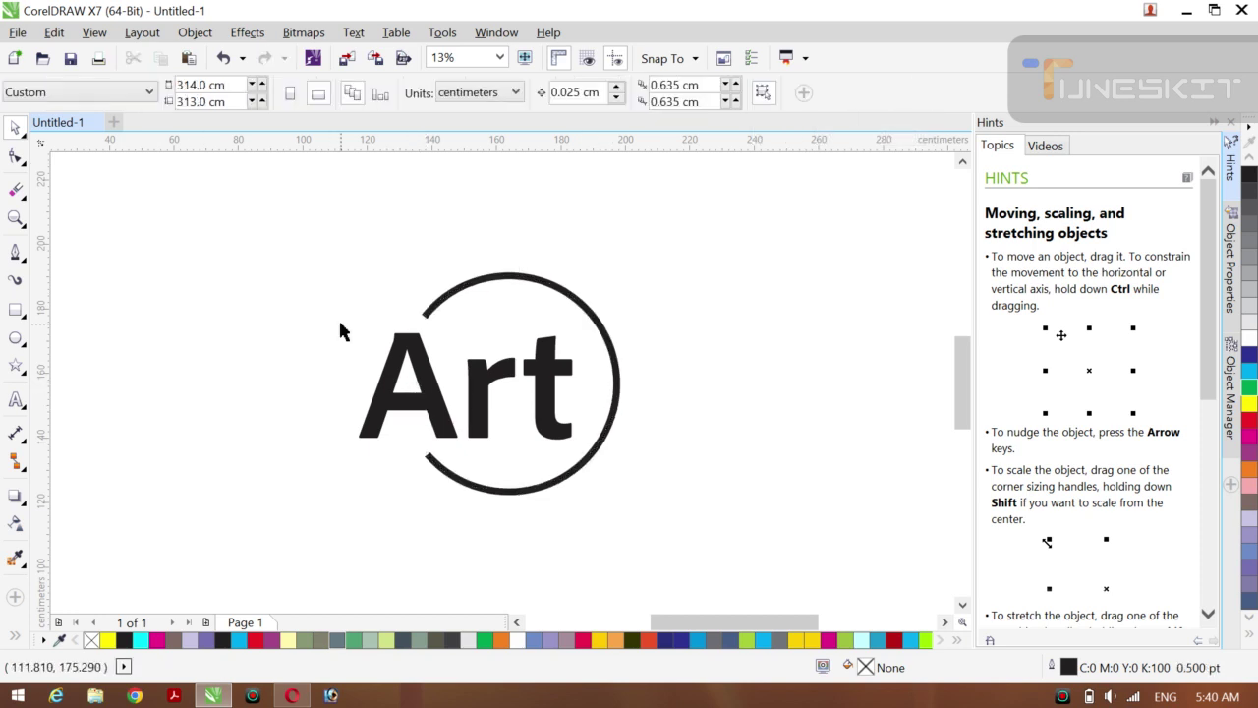
Step: Fill the "Art" text with red
left_click(418, 393)
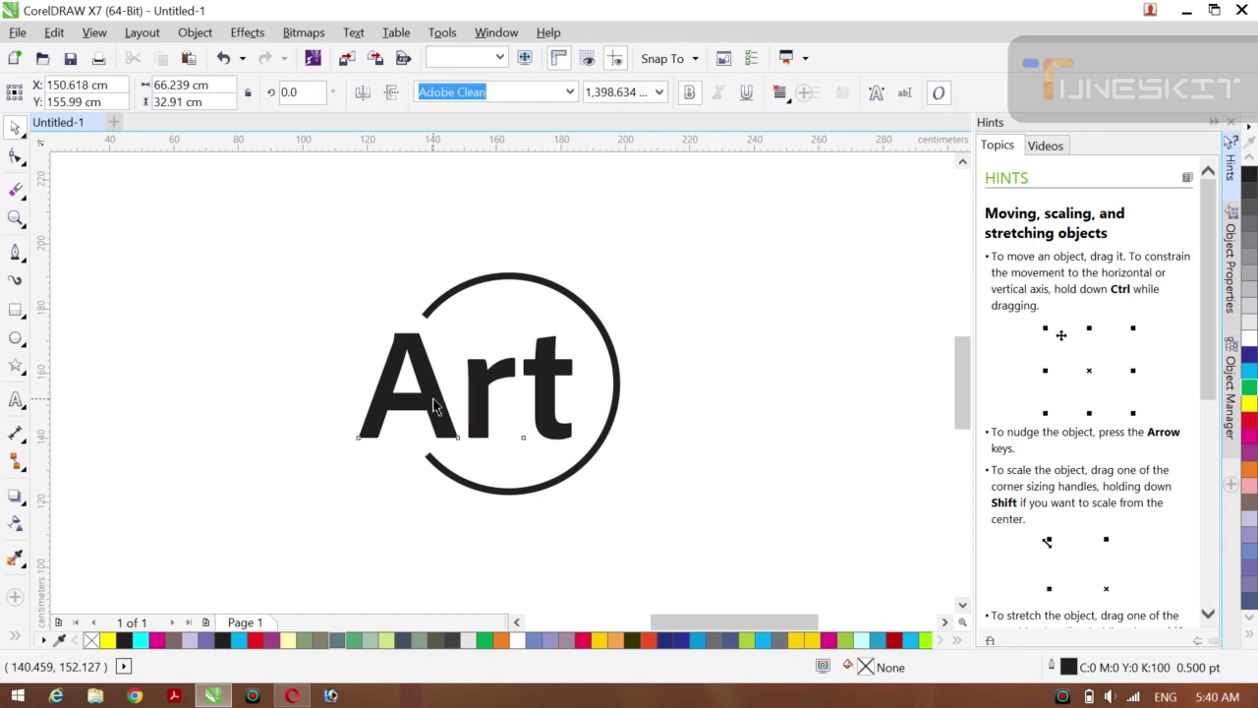
left_click(1249, 419)
left_click(680, 429)
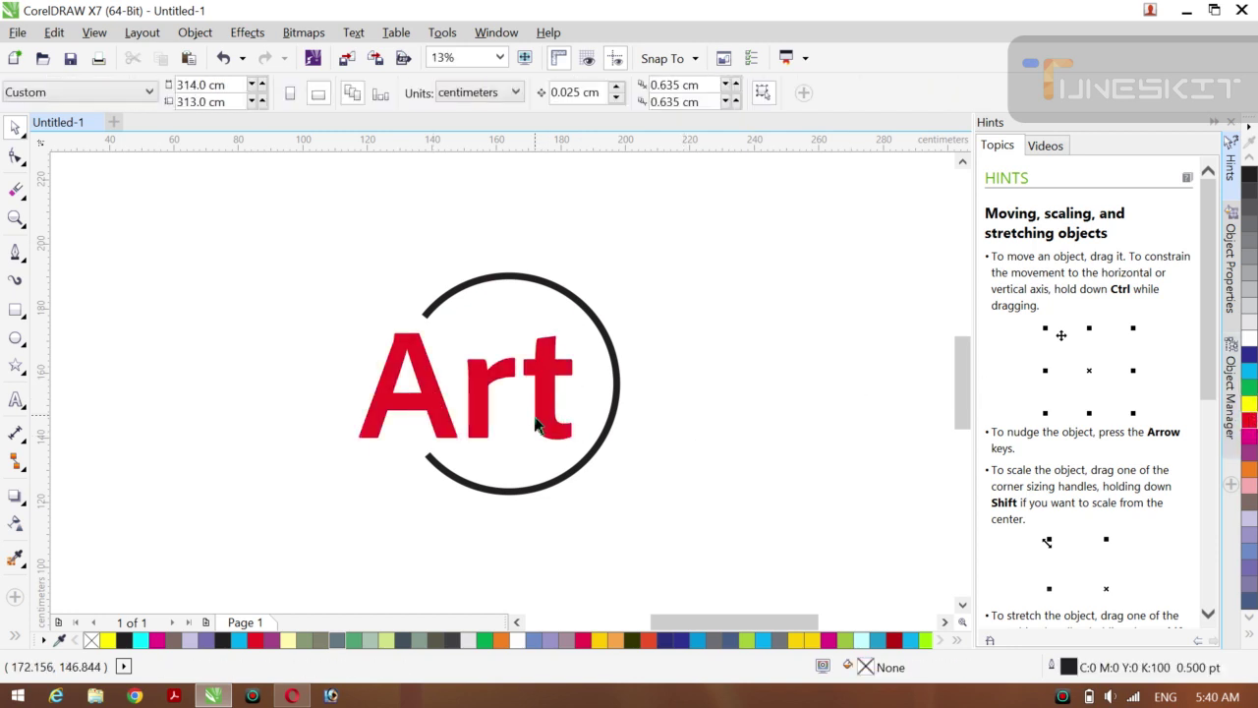
Step: Apply green (C:100 M:0 Y:100 K:0) to both the fill and the outline of the open arc
left_click(575, 476)
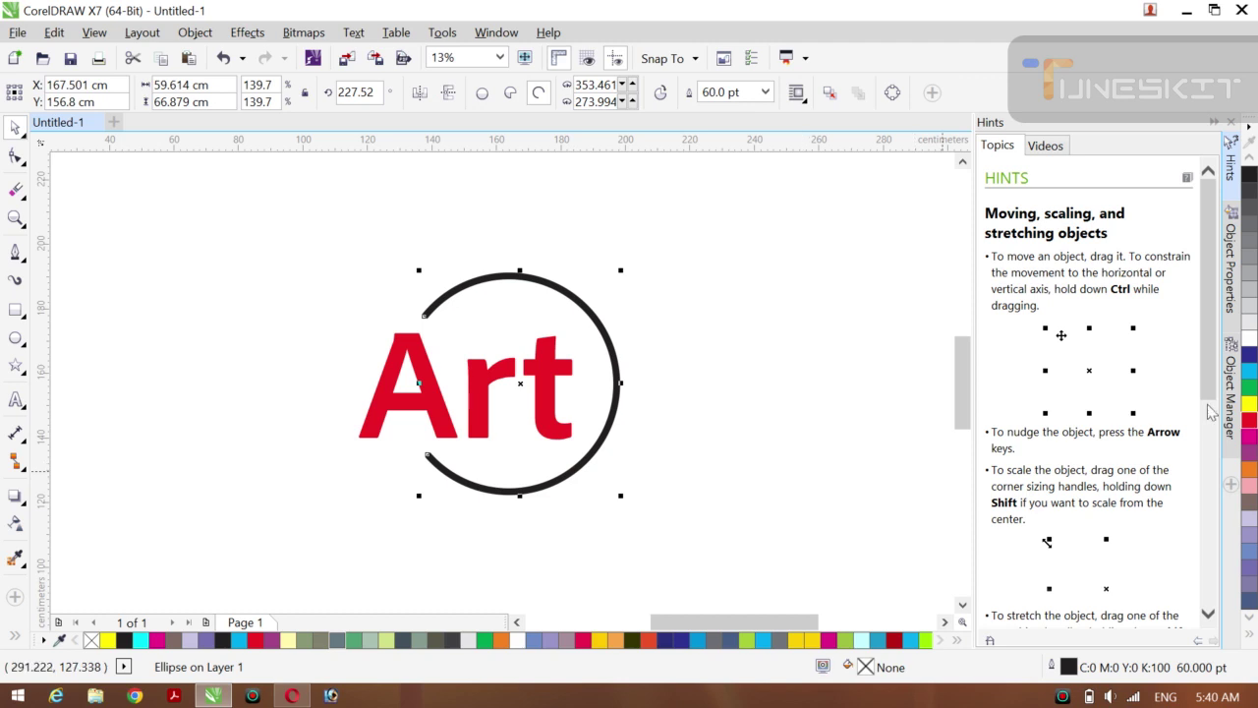
left_click(1249, 389)
right_click(1250, 390)
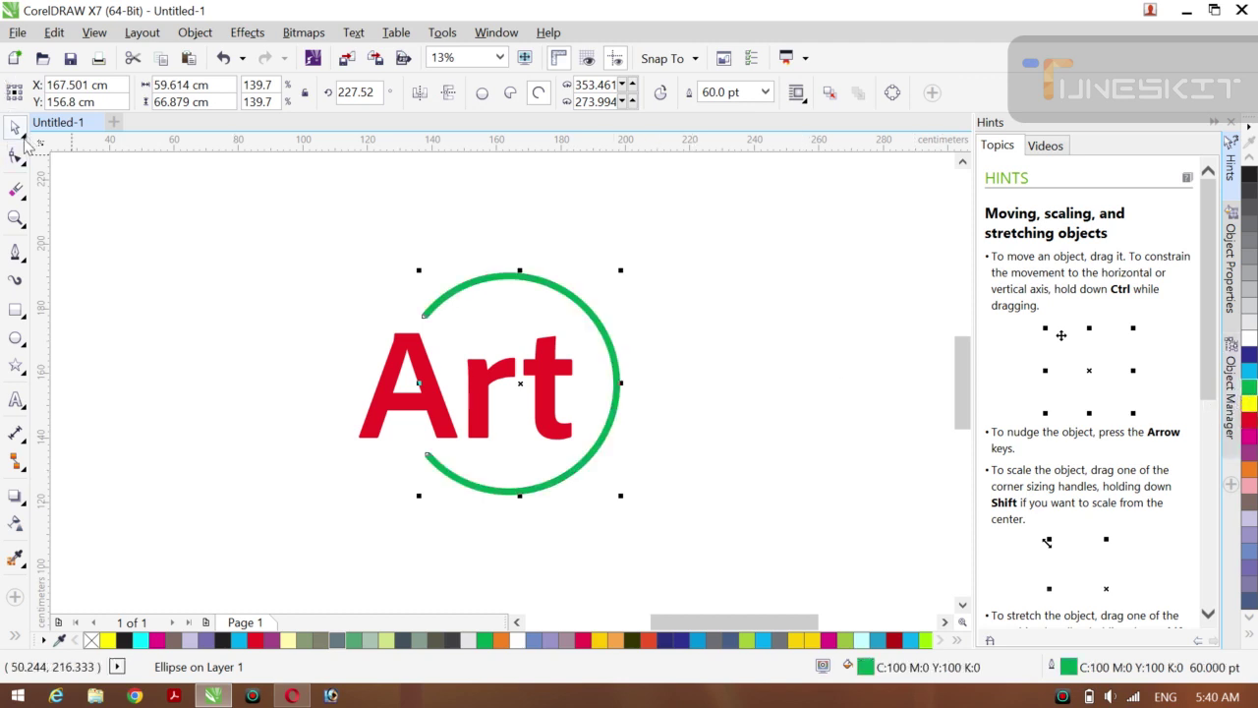
Step: Group the "Art" text with the arc and enlarge the group about its center to about 148.6 by 124.5 cm
left_click_drag(206, 218, 722, 584)
key("ctrl+g")
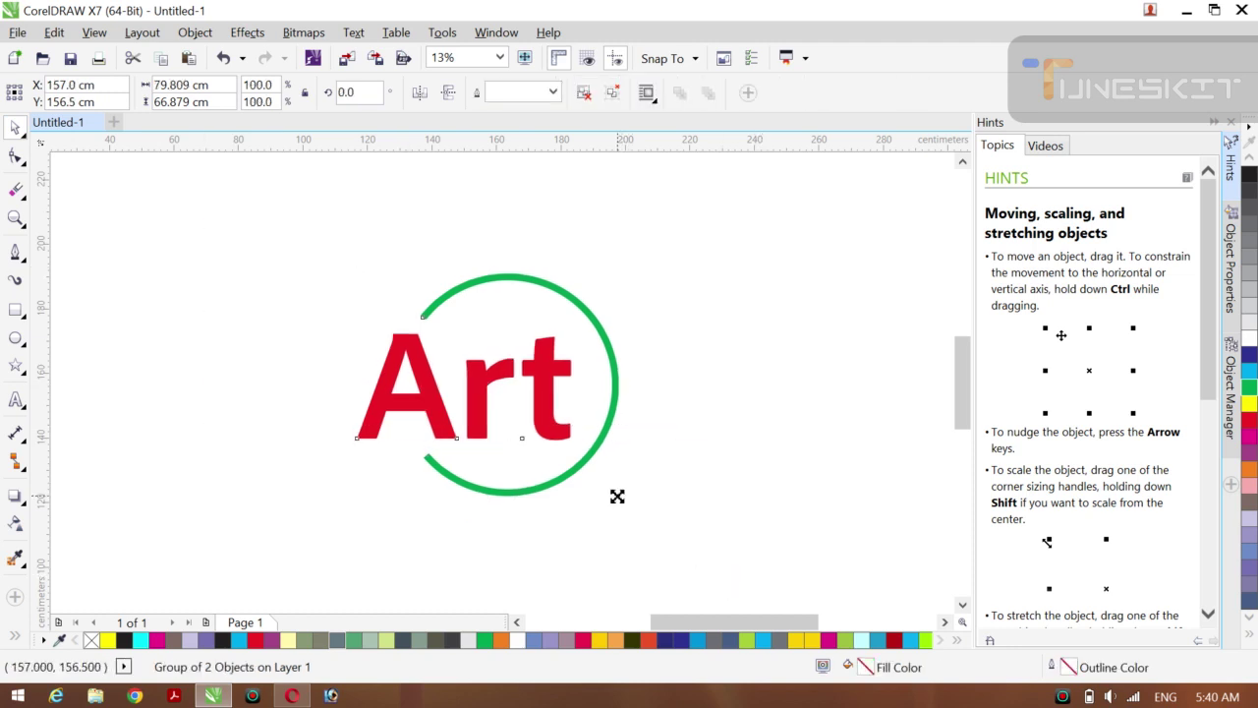
left_click_drag(615, 494, 749, 605)
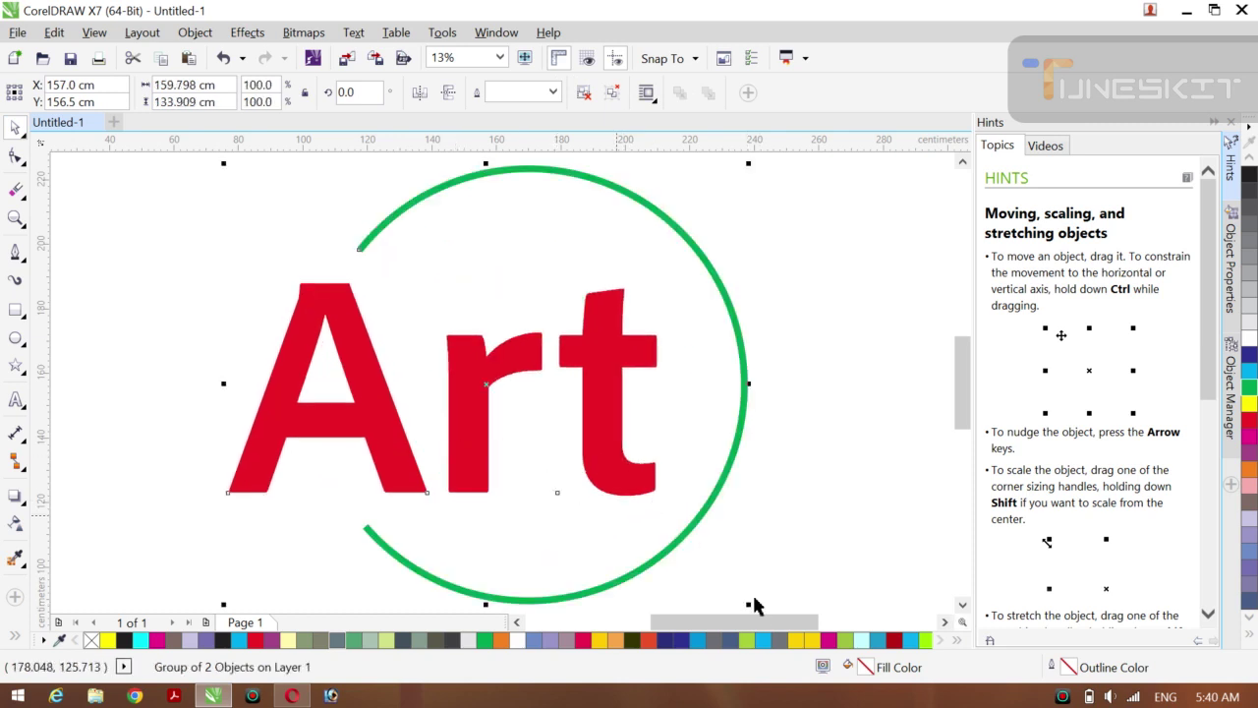
left_click_drag(749, 605, 727, 589)
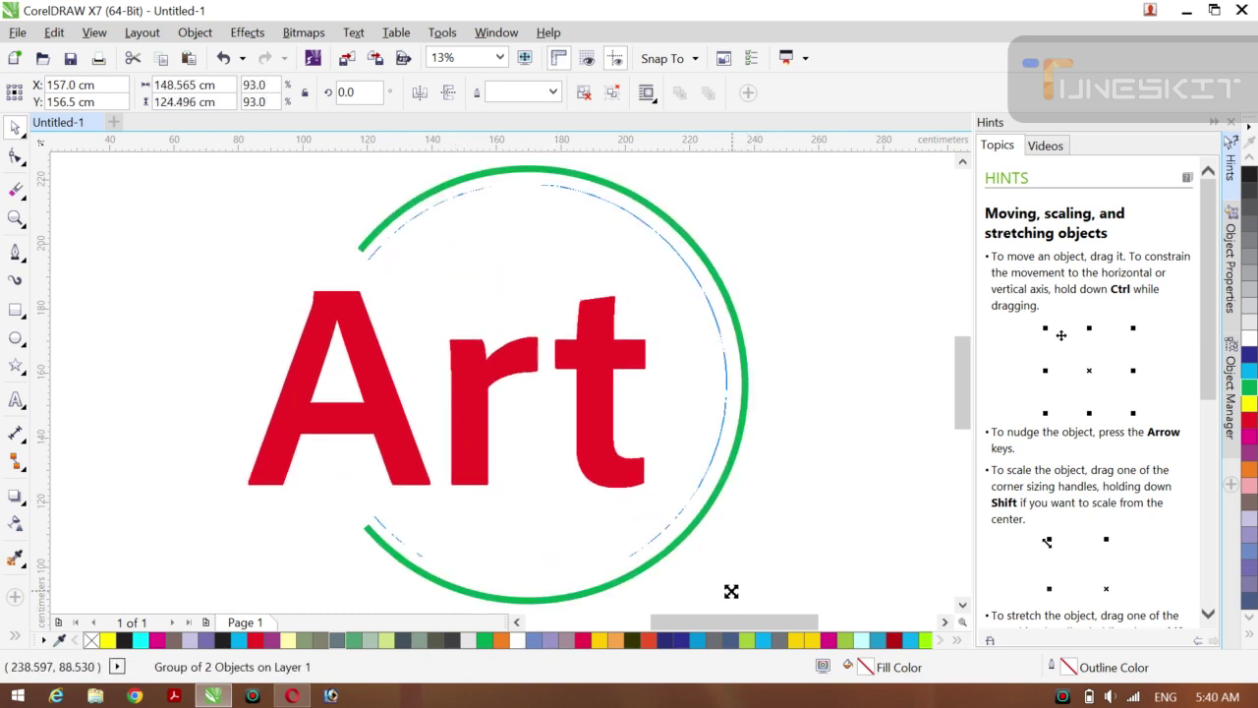
left_click(131, 393)
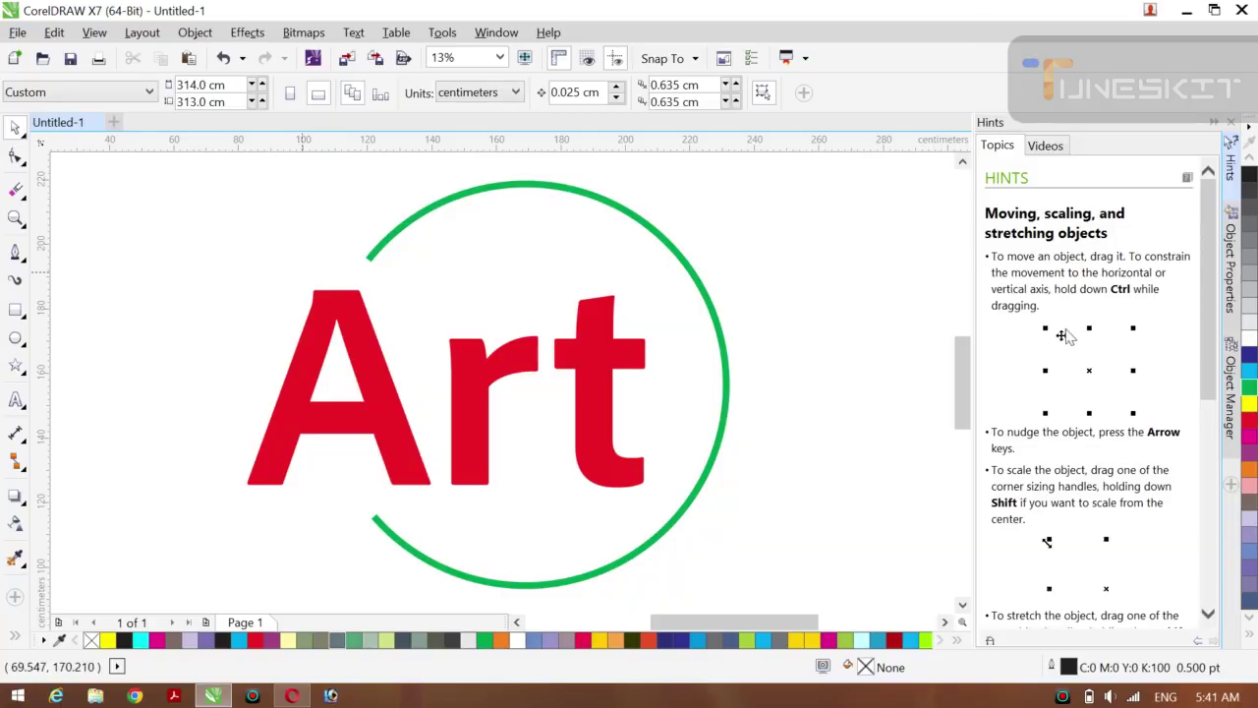
left_click(1062, 696)
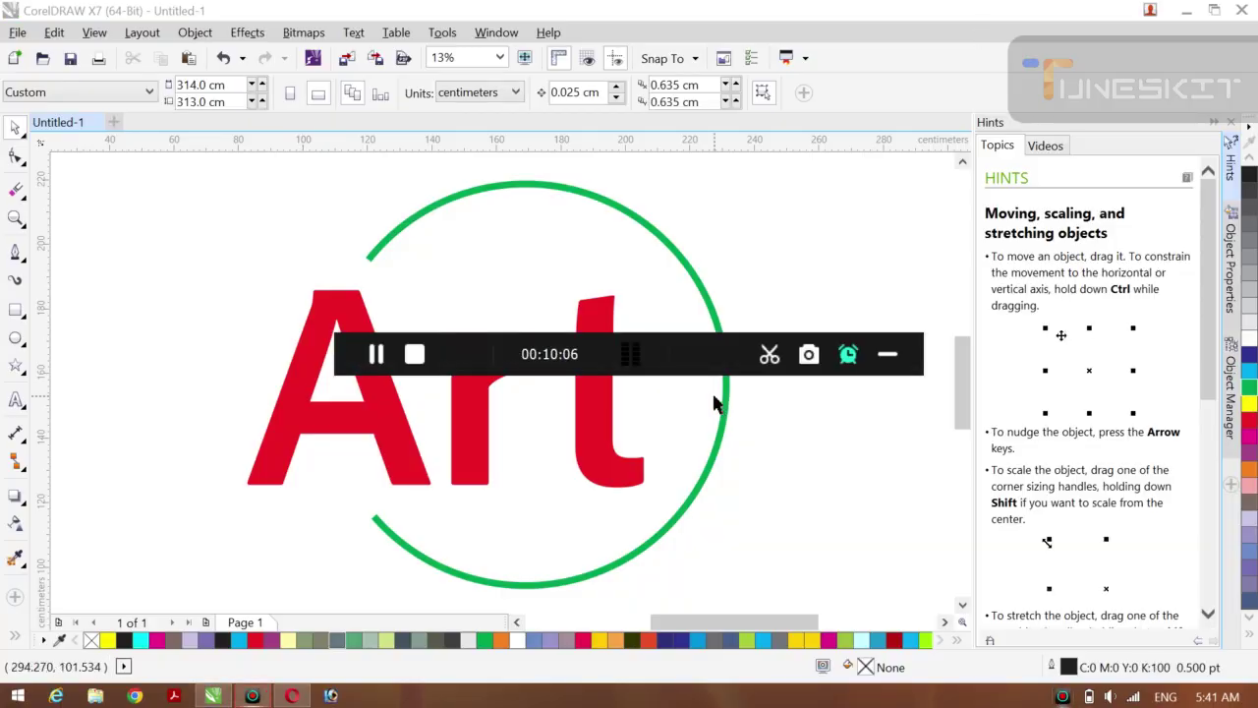